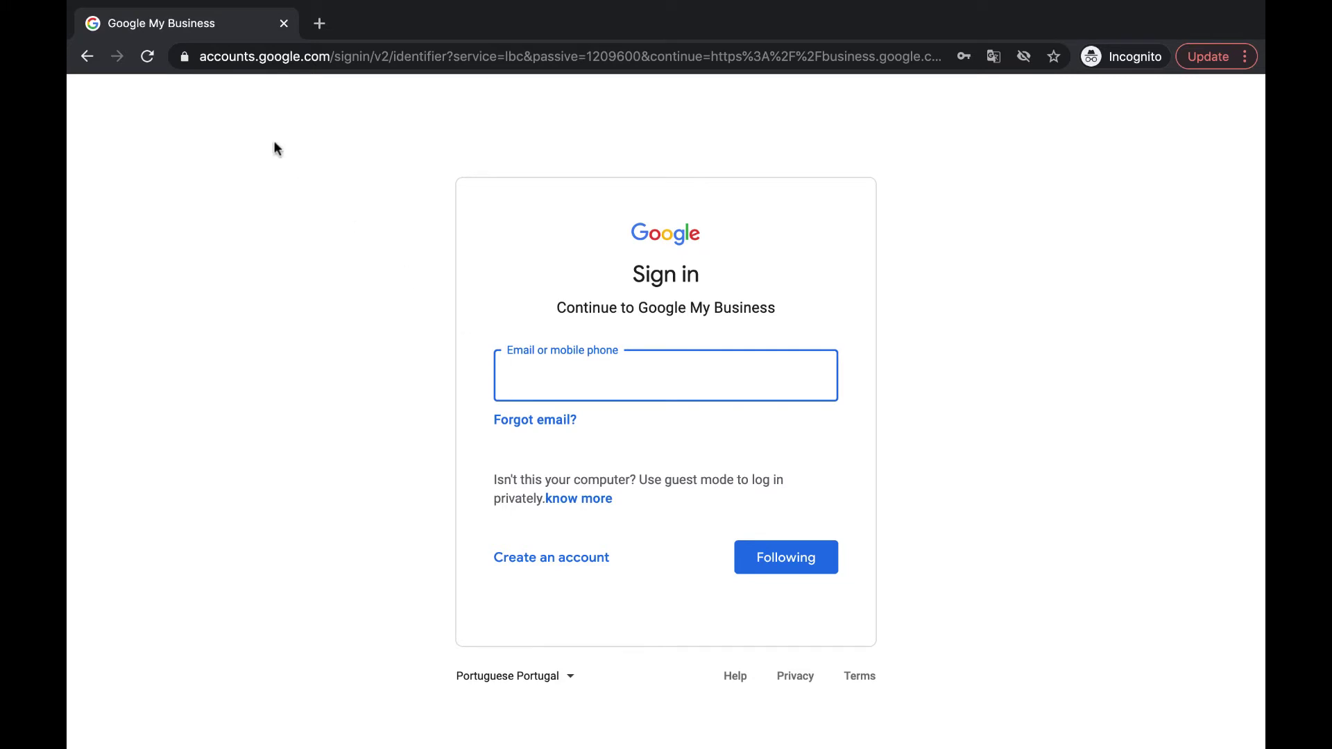
Review the business dashboard's Home overview, from the performance and COVID-19 cards down to the latest reviews
click(284, 23)
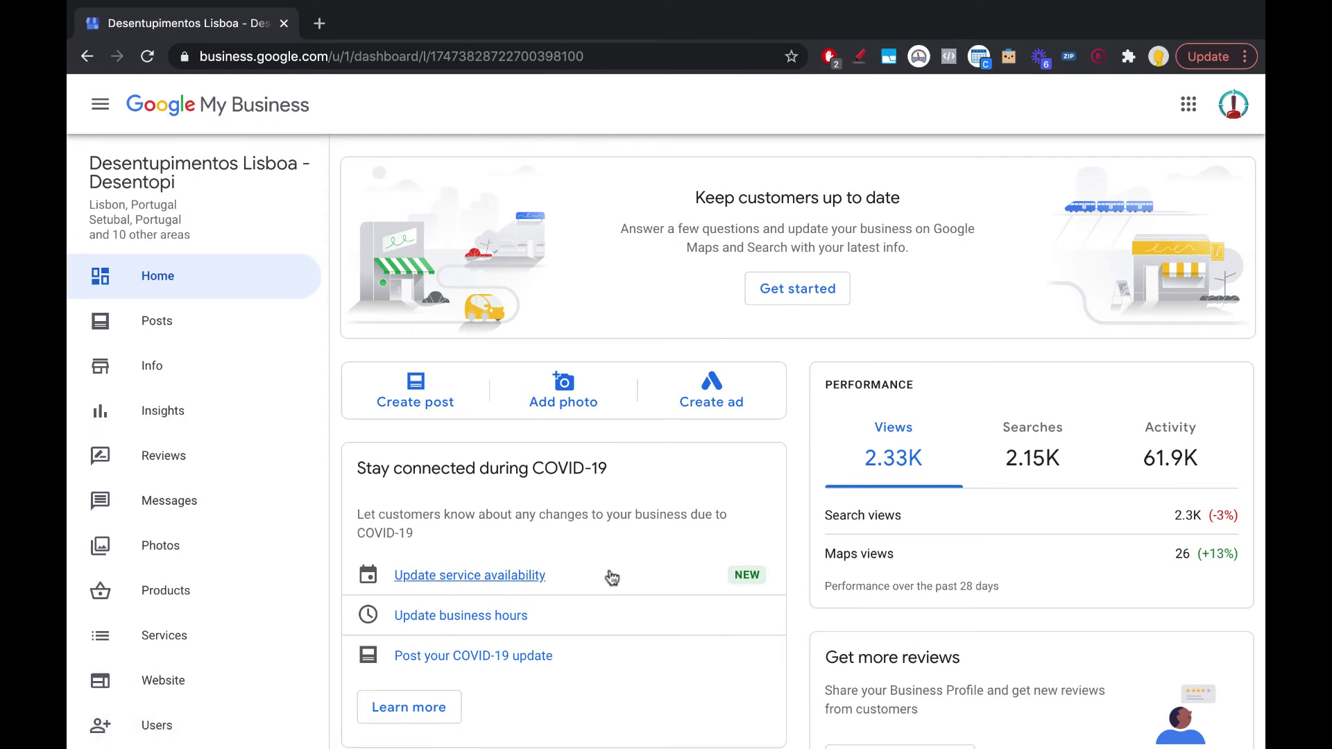
scroll(607, 378, down, 1)
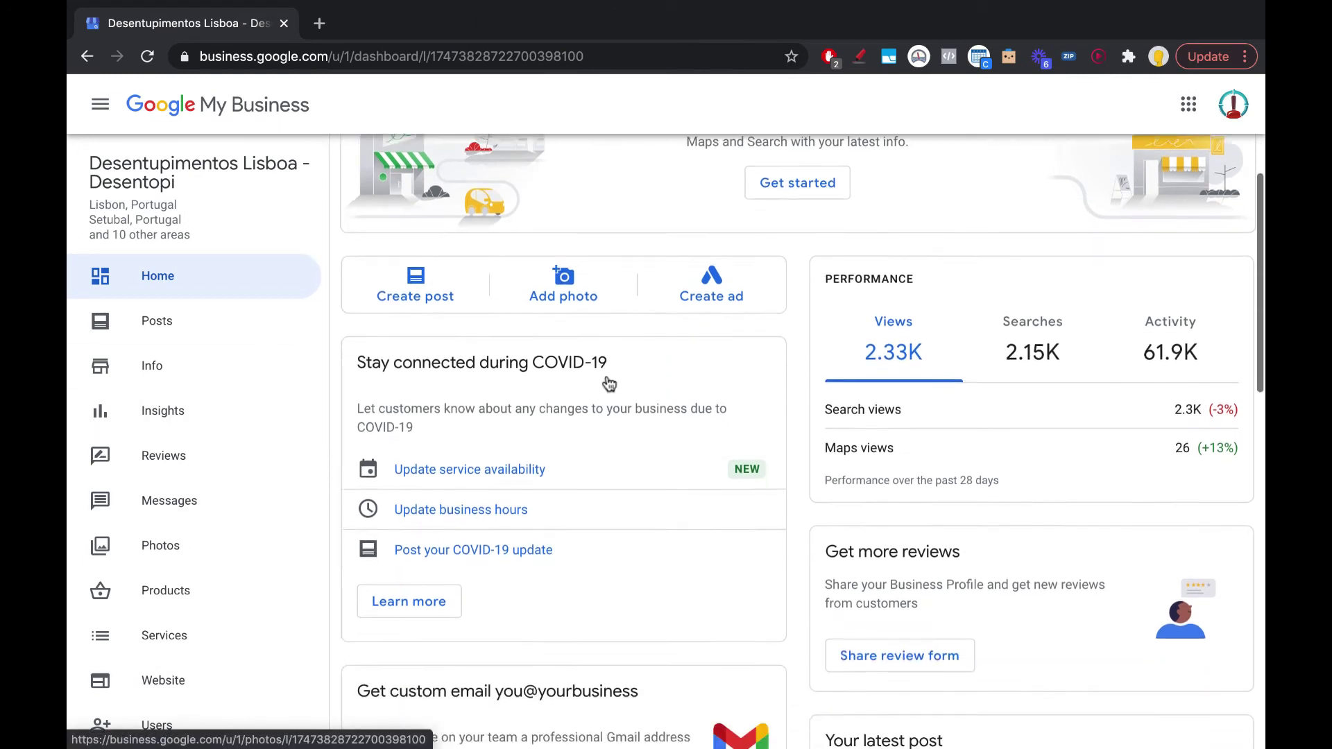
scroll(590, 358, up, 1)
scroll(1006, 527, down, 2)
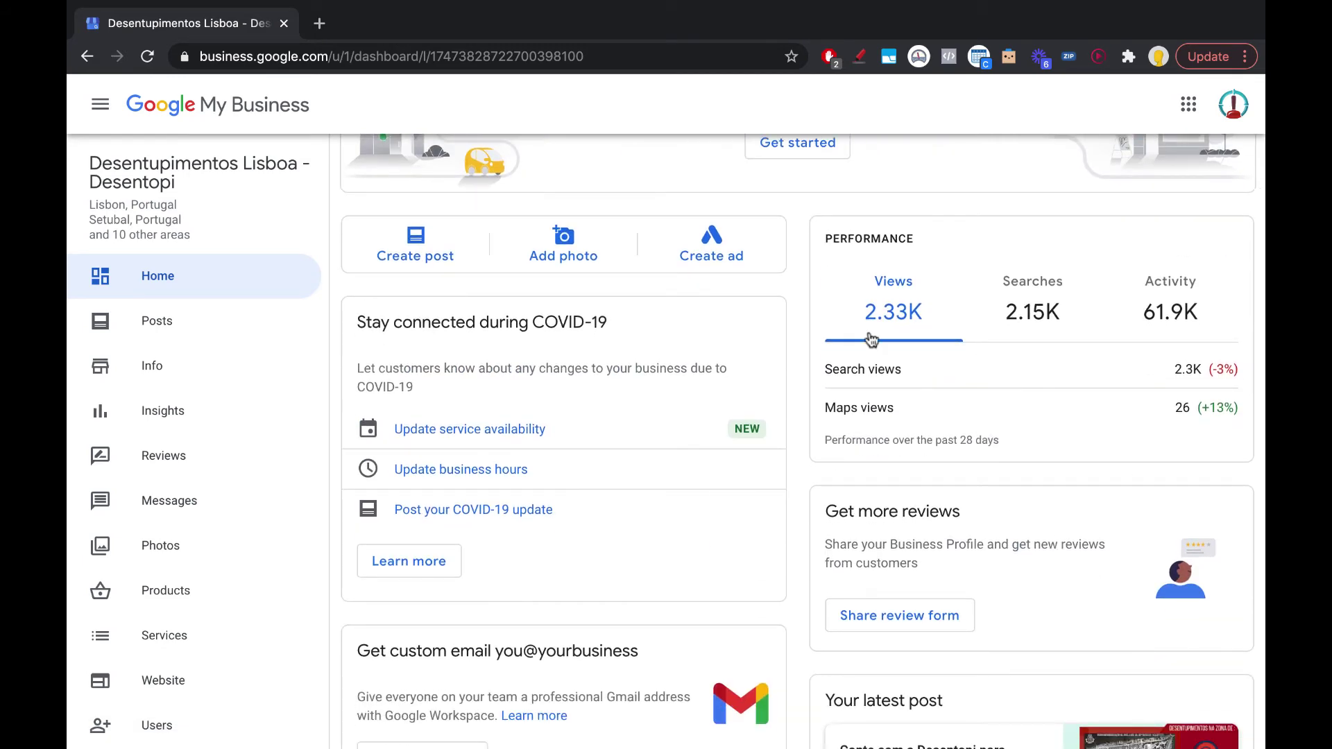
scroll(784, 444, up, 2)
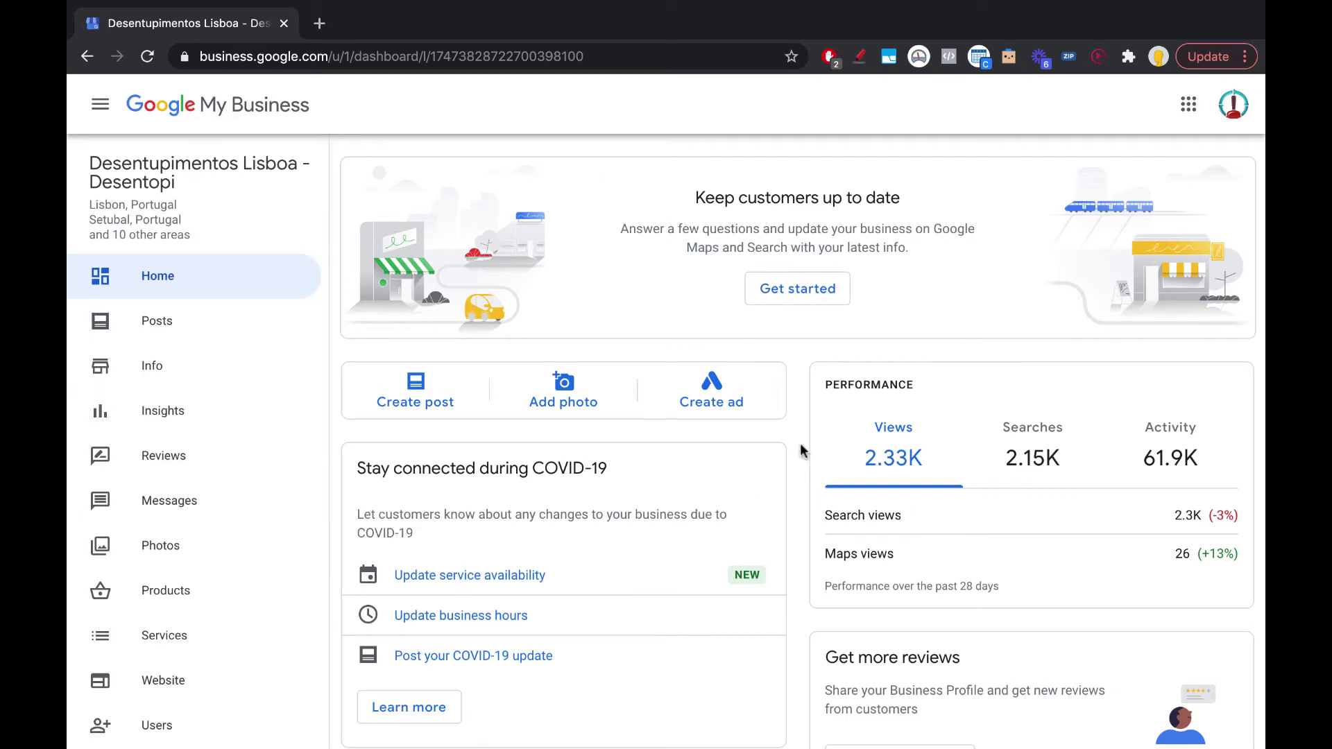
scroll(579, 333, down, 1)
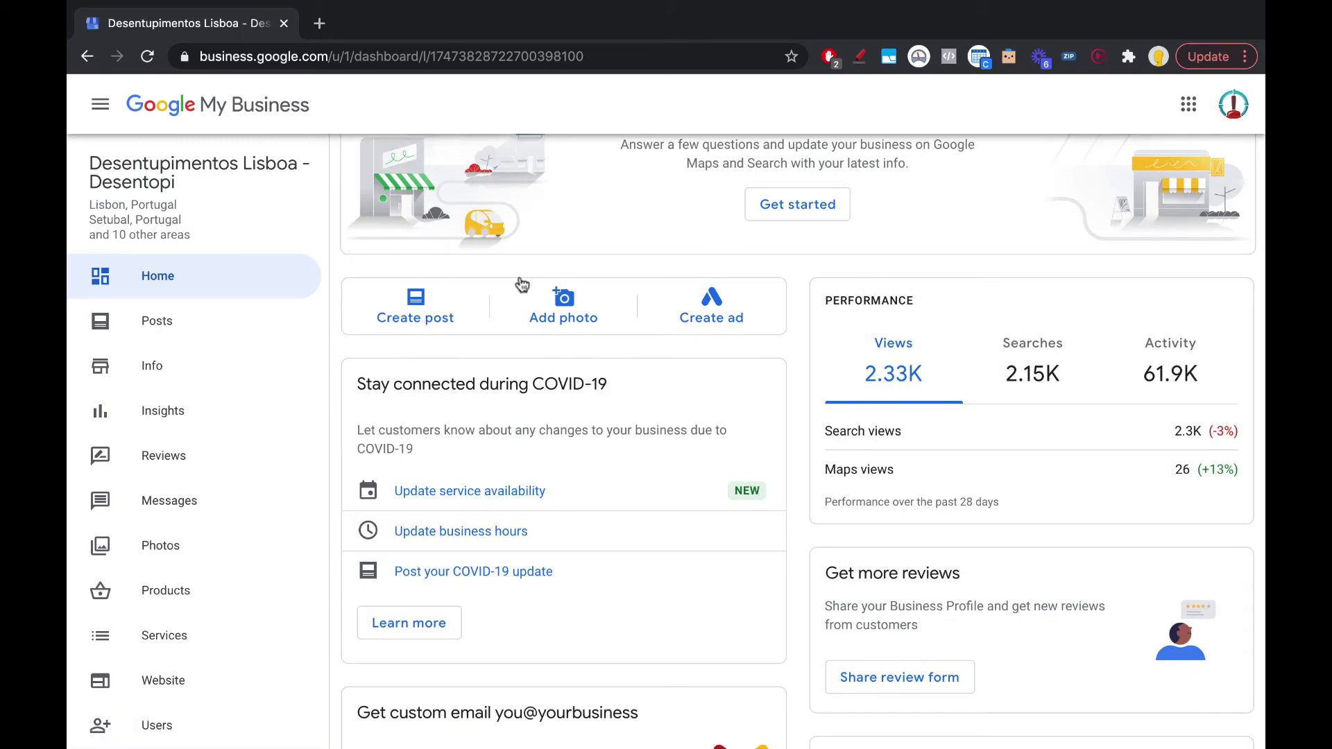
scroll(712, 329, down, 7)
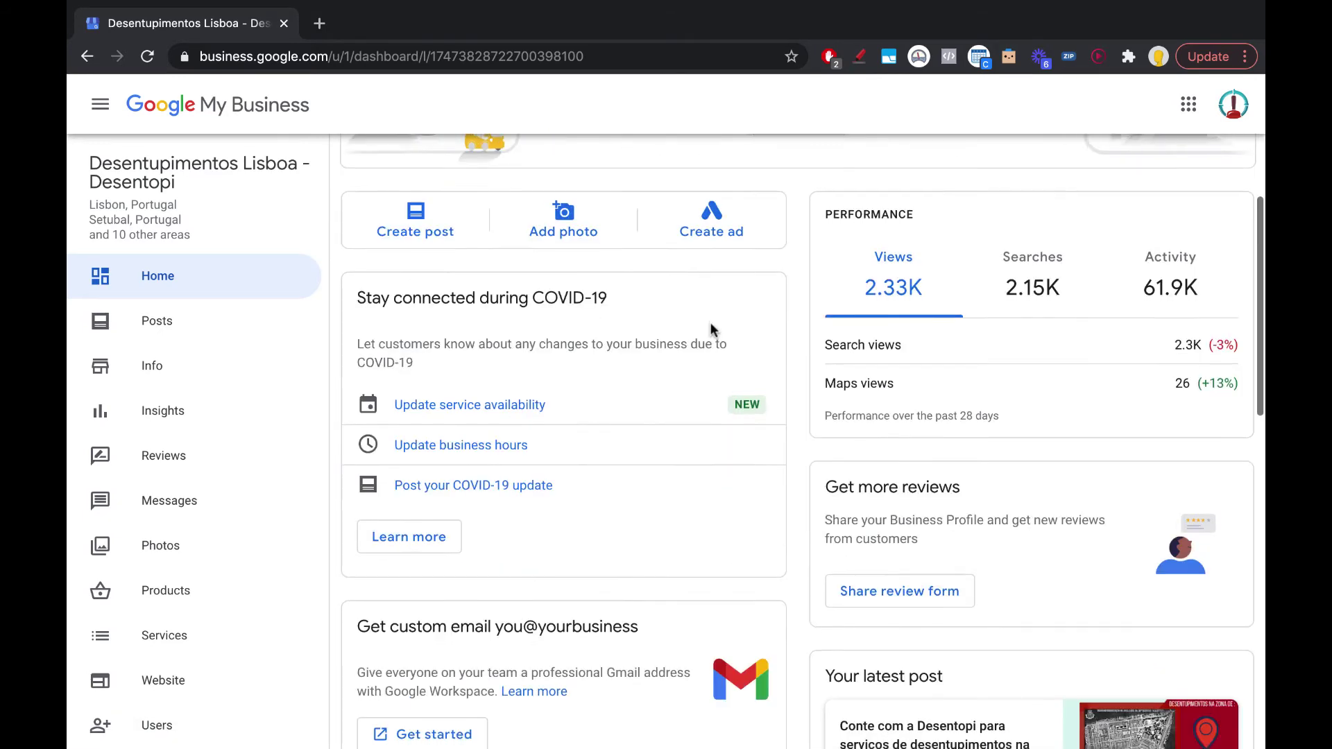
scroll(709, 329, down, 5)
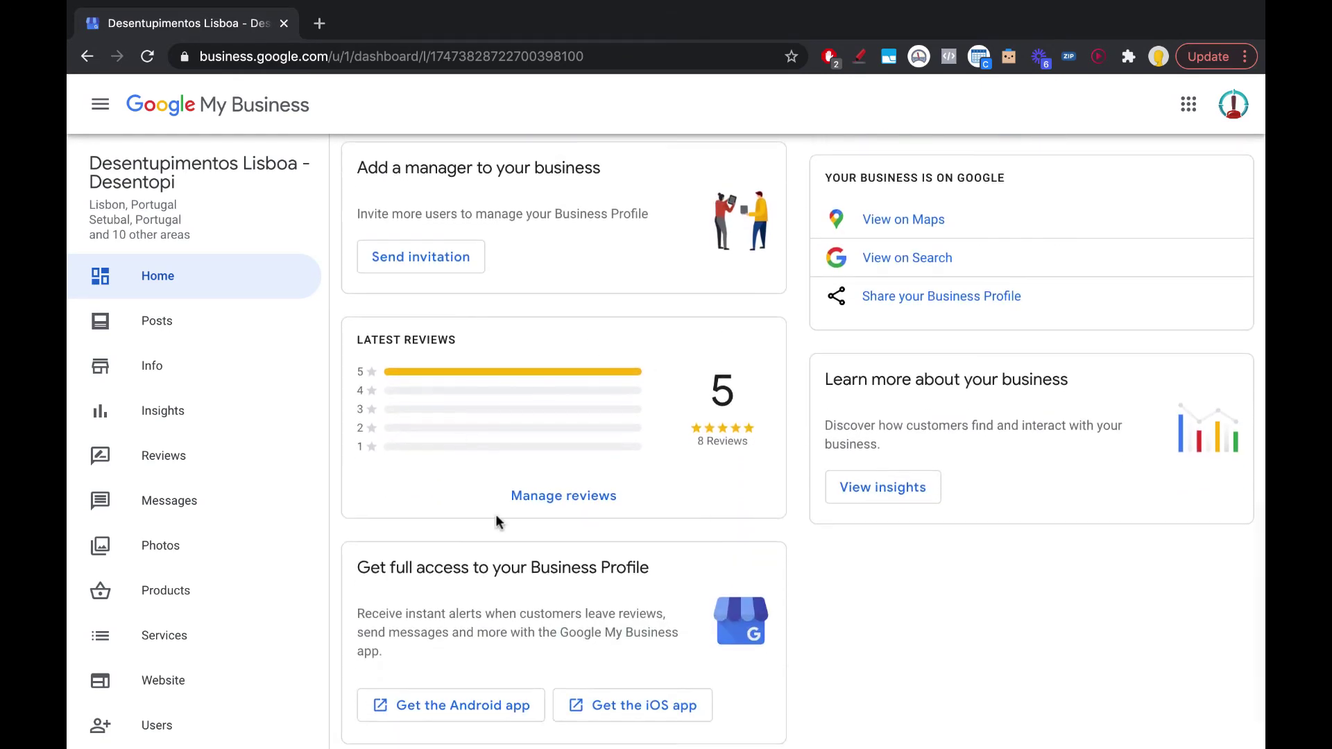
scroll(1224, 587, down, 1)
scroll(623, 372, up, 13)
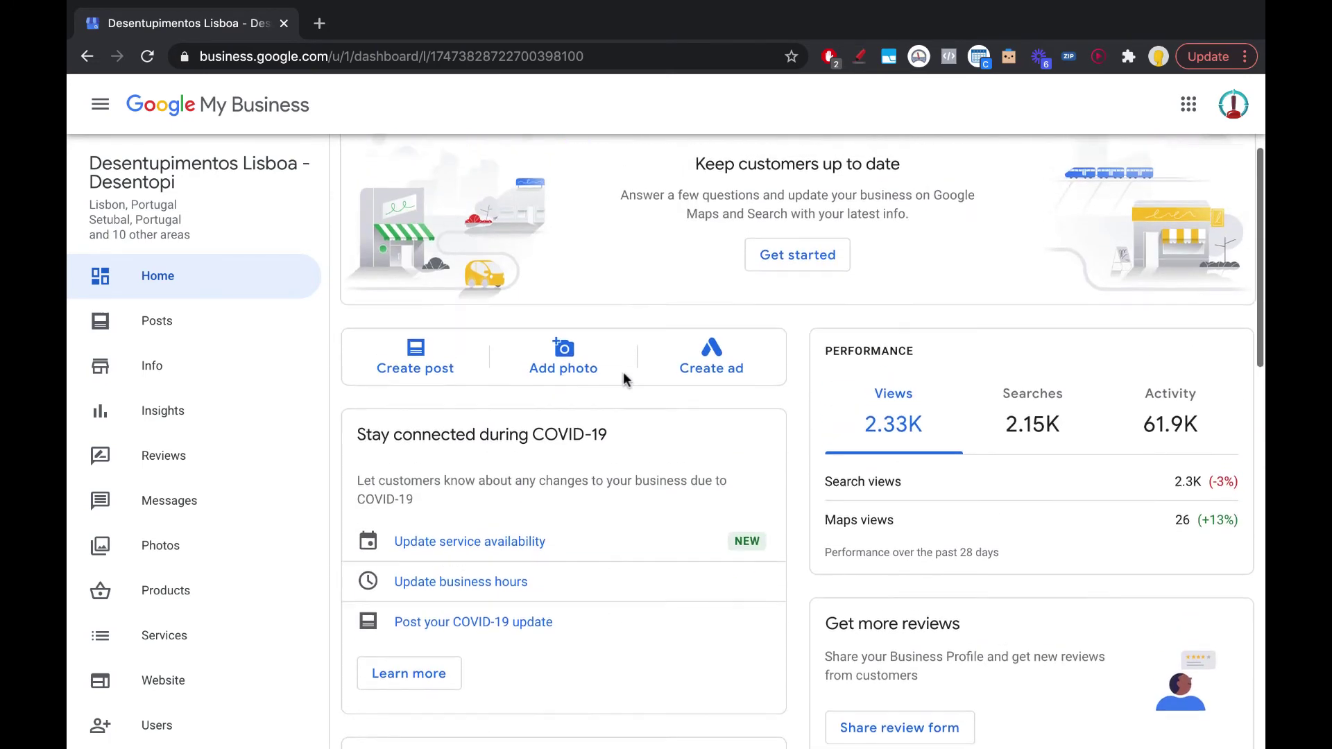
Open the business's posts and examine the newest post's description, hashtags and call-to-action
click(152, 323)
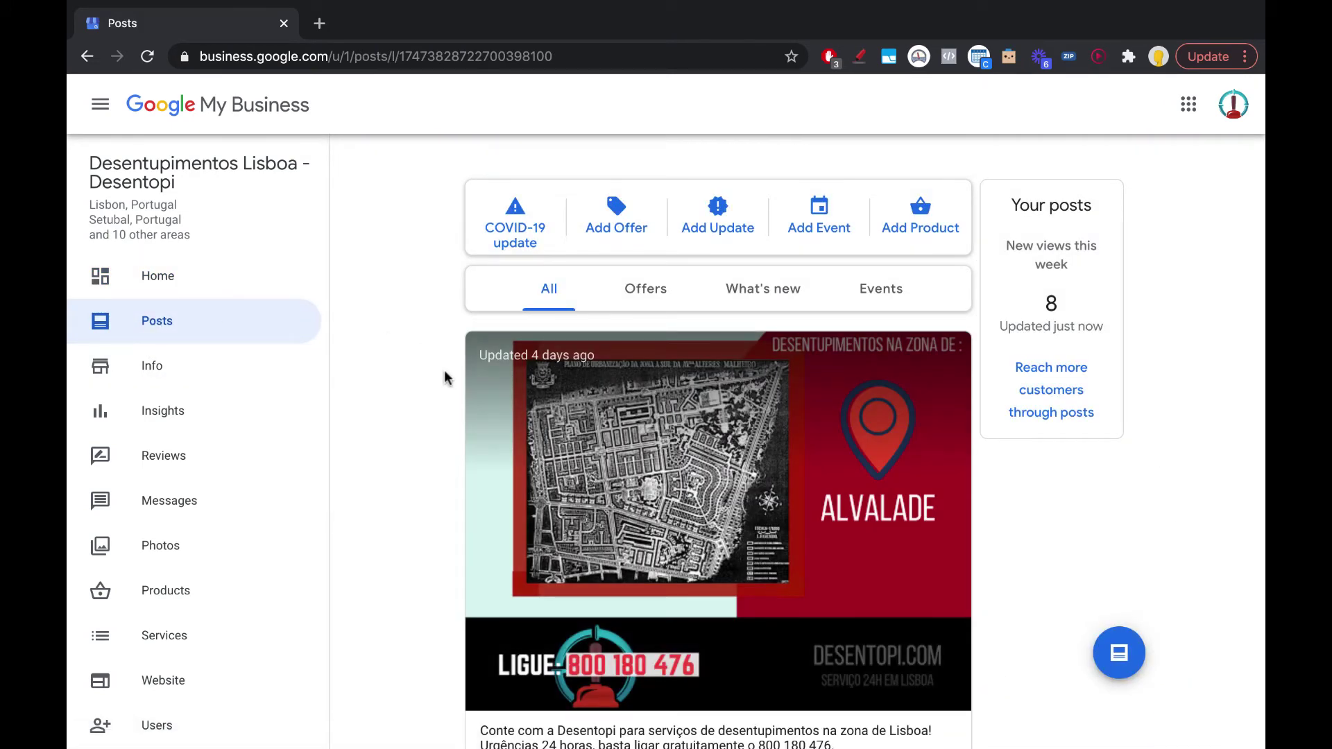
scroll(447, 379, down, 1)
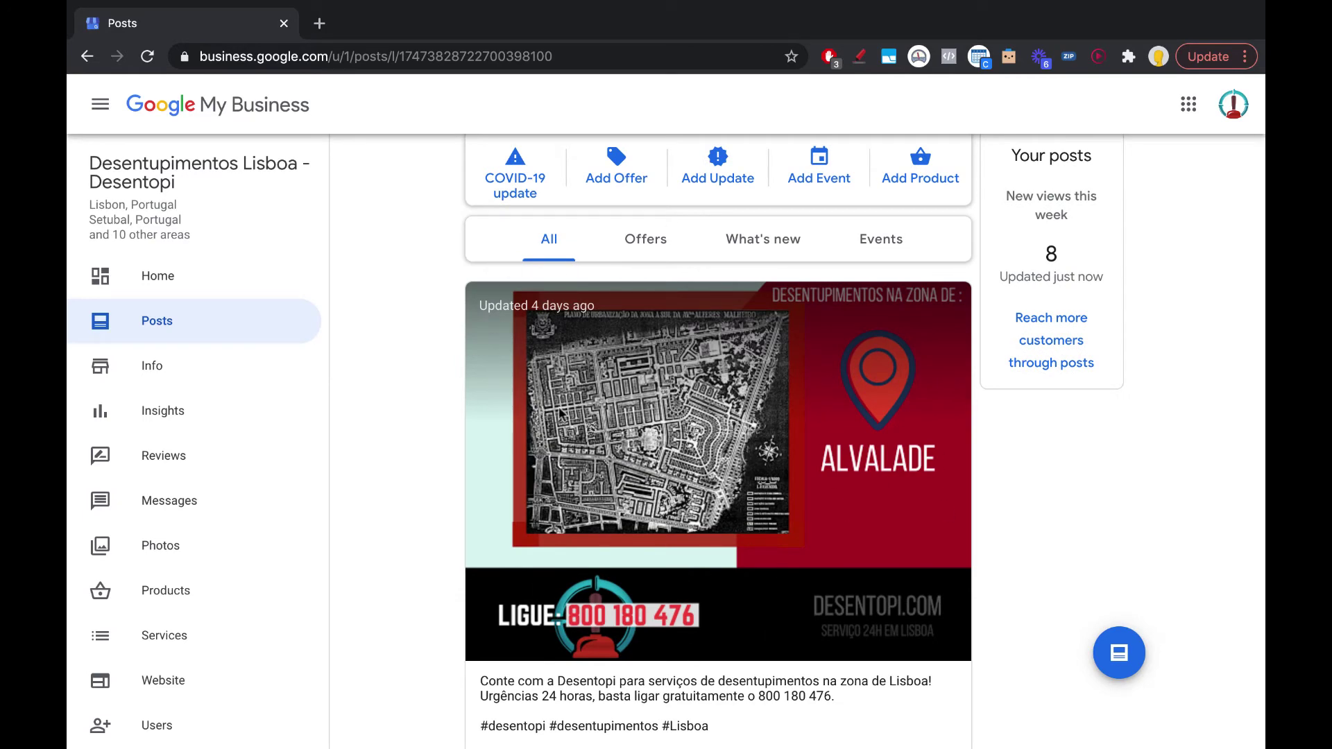
scroll(480, 441, down, 5)
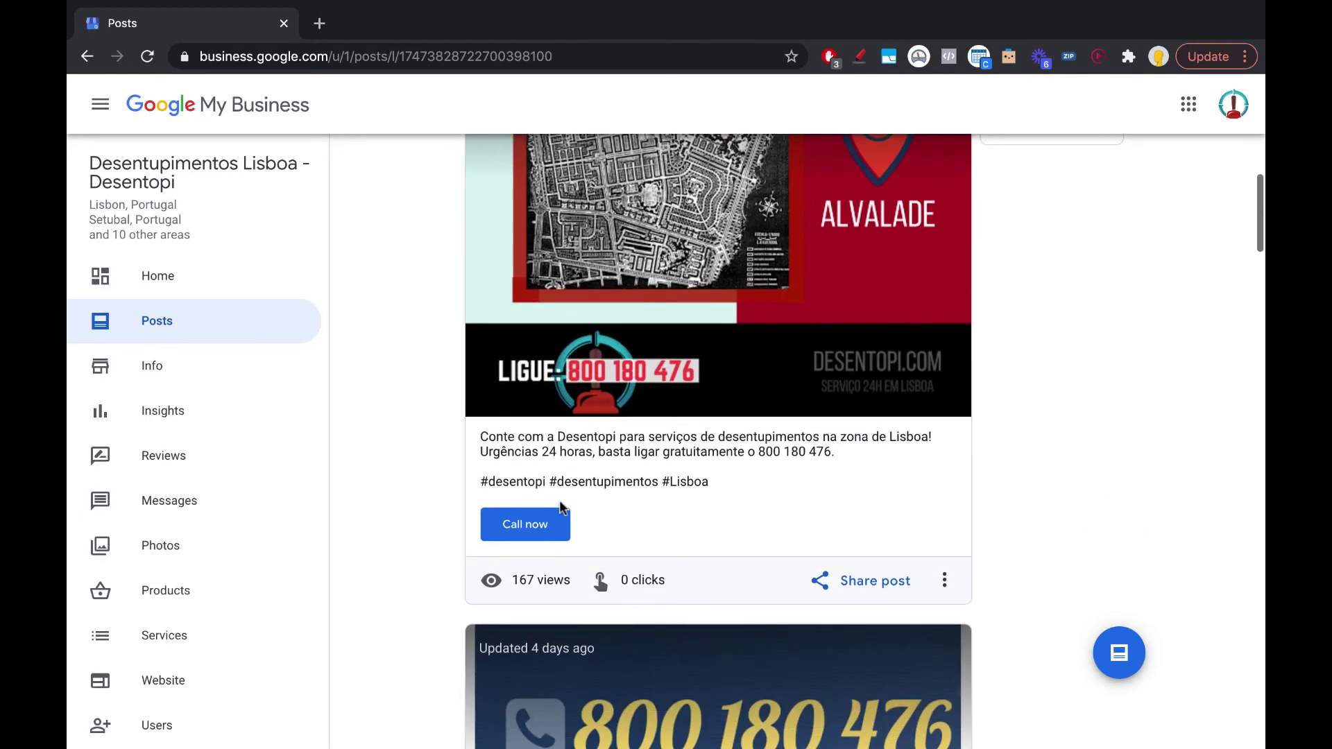
drag(479, 437, 823, 465)
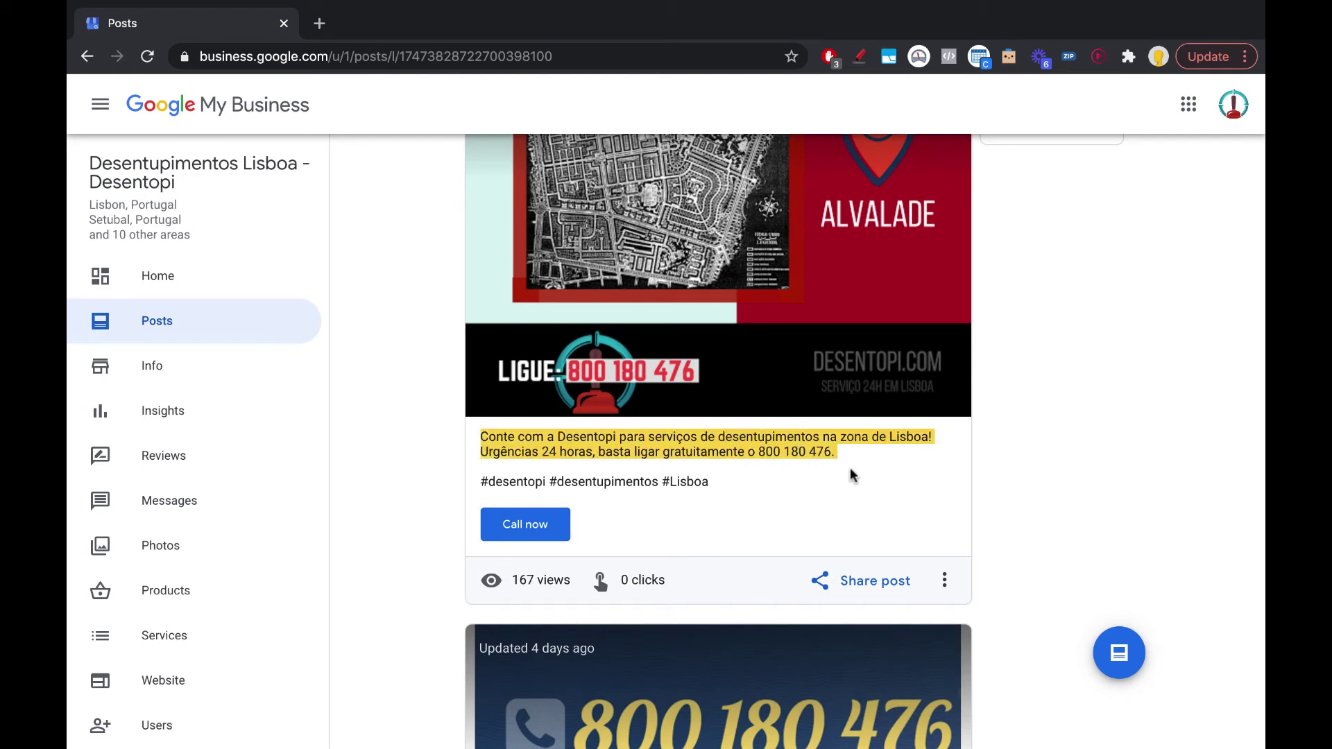
click(721, 490)
triple_click(480, 484)
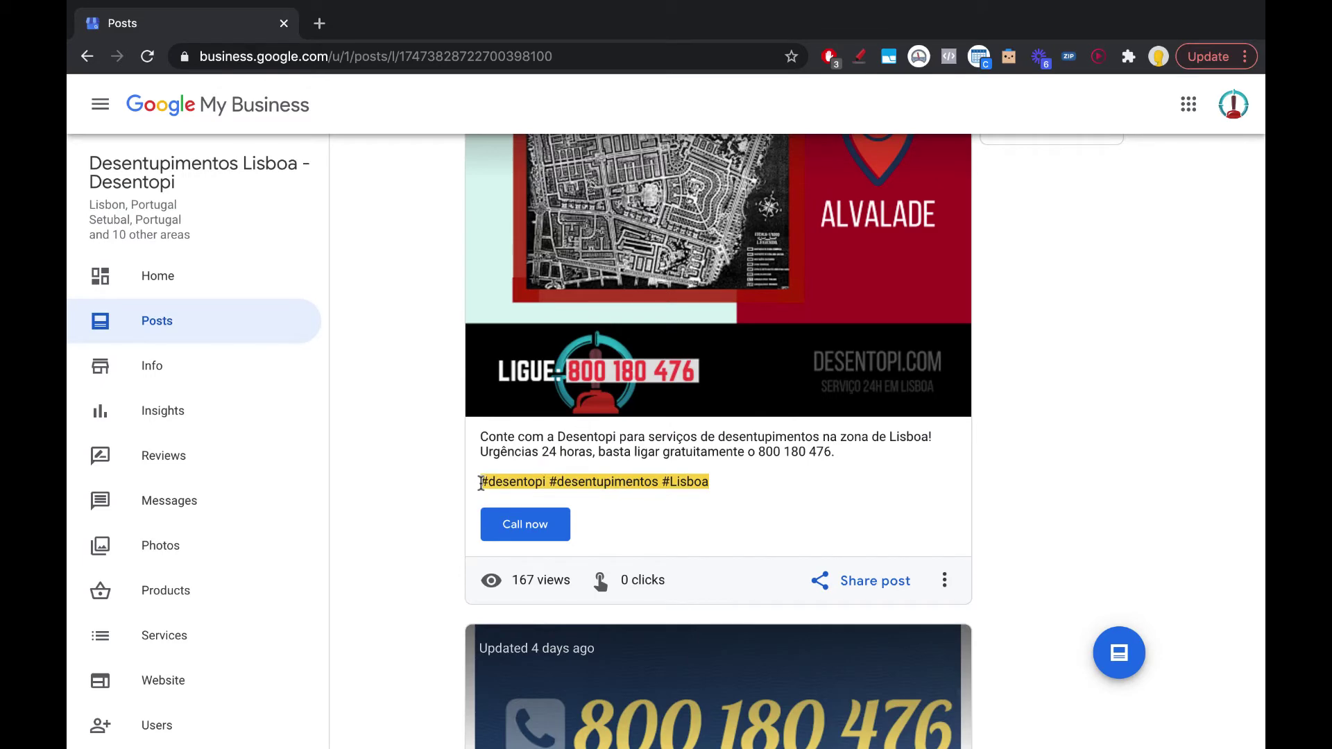
drag(725, 433, 936, 445)
scroll(836, 470, down, 2)
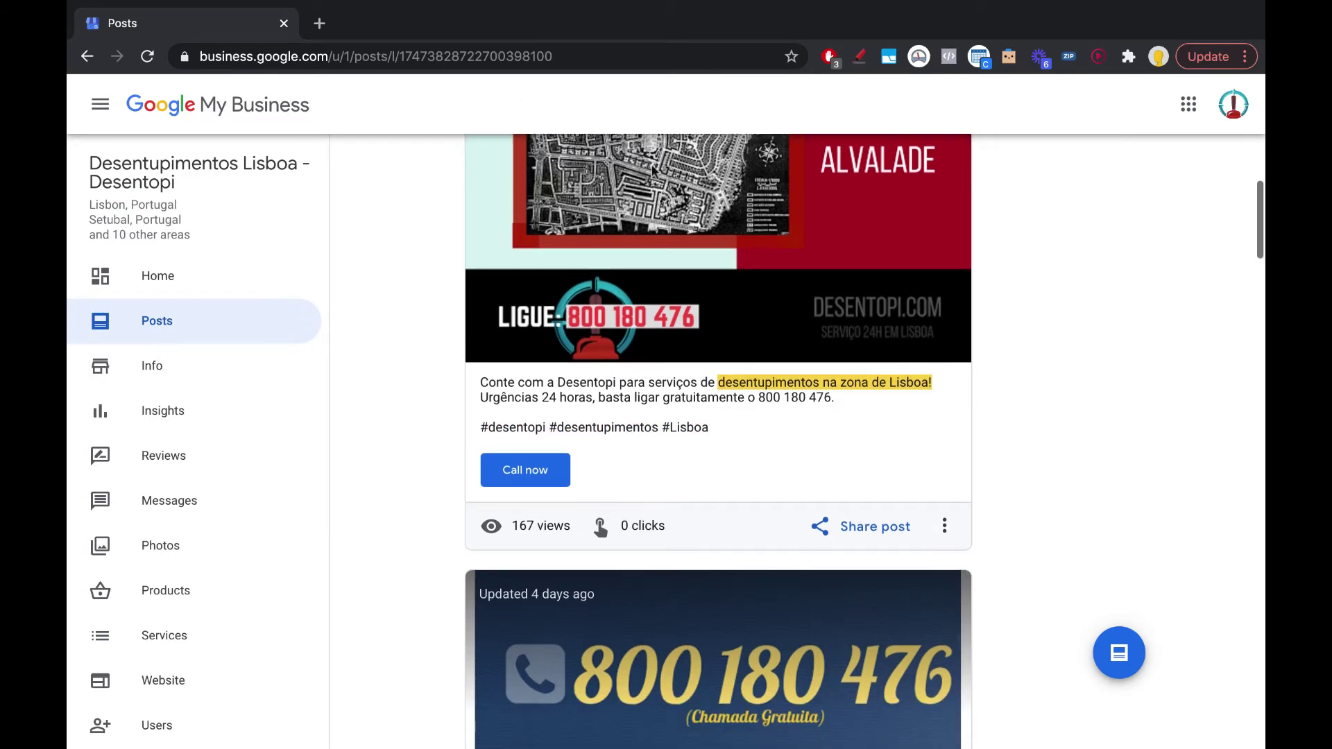
scroll(719, 556, up, 3)
scroll(719, 565, down, 1)
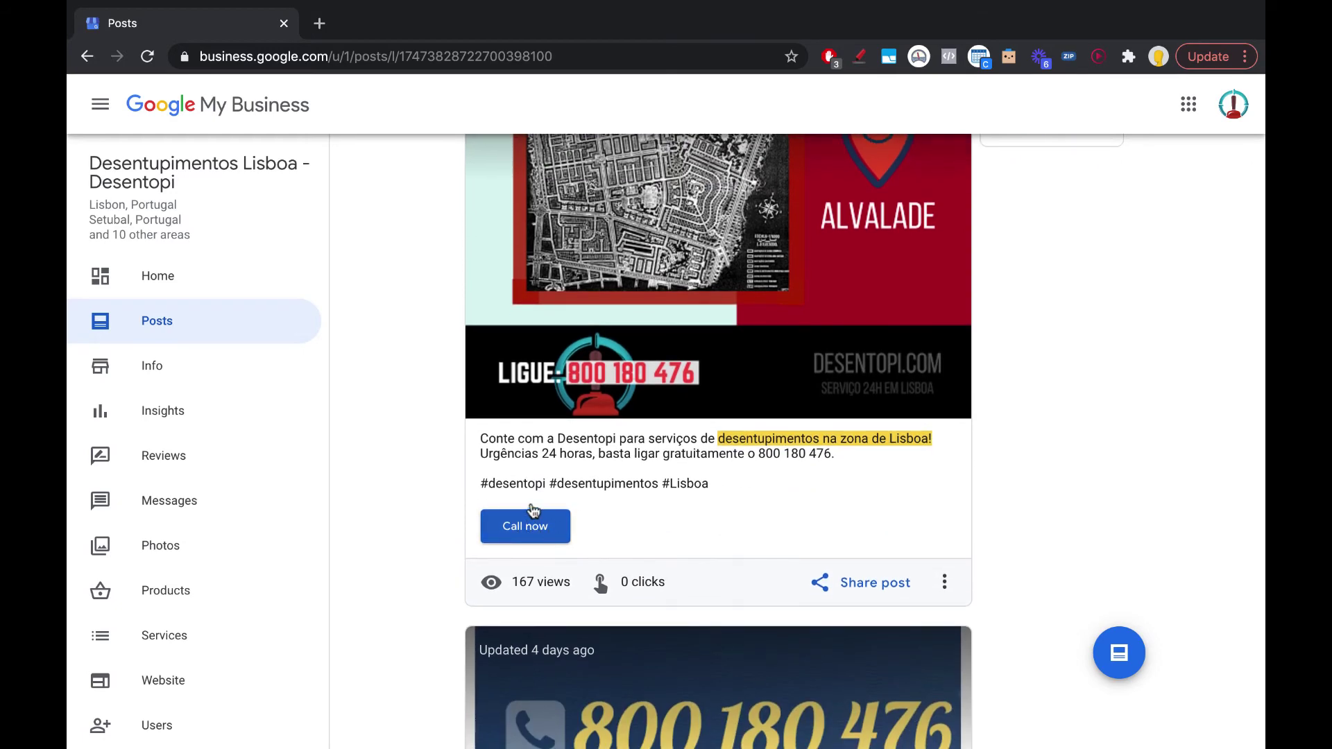
Browse the older posts through to the end of the list, then return to the post creation options
scroll(527, 521, down, 10)
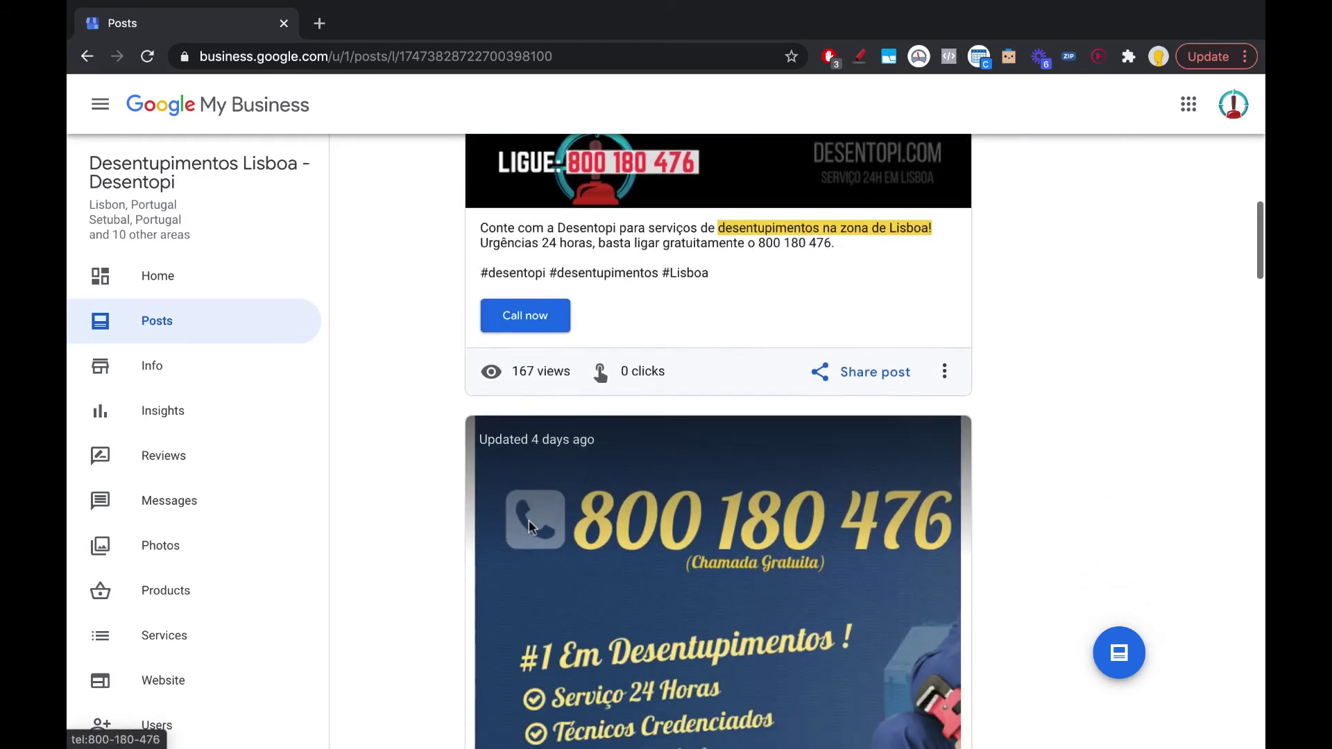
scroll(575, 494, down, 15)
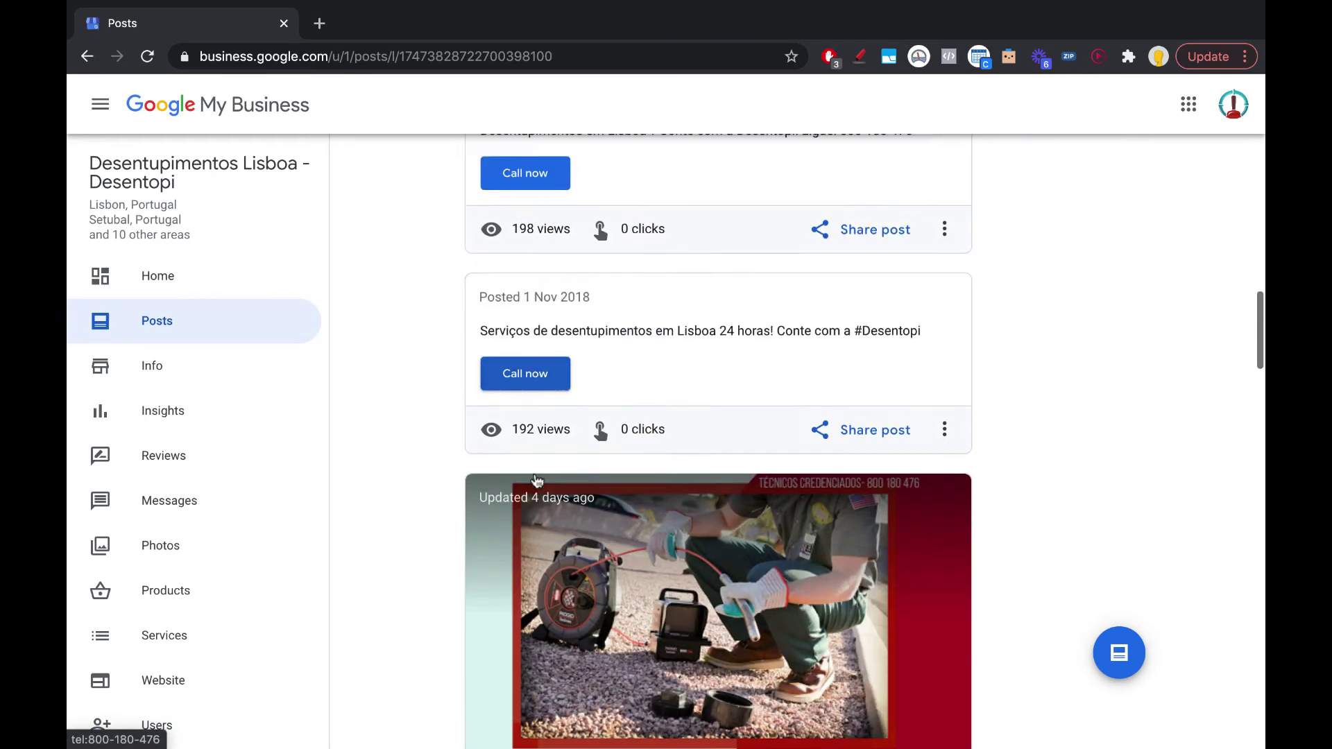
scroll(534, 476, down, 20)
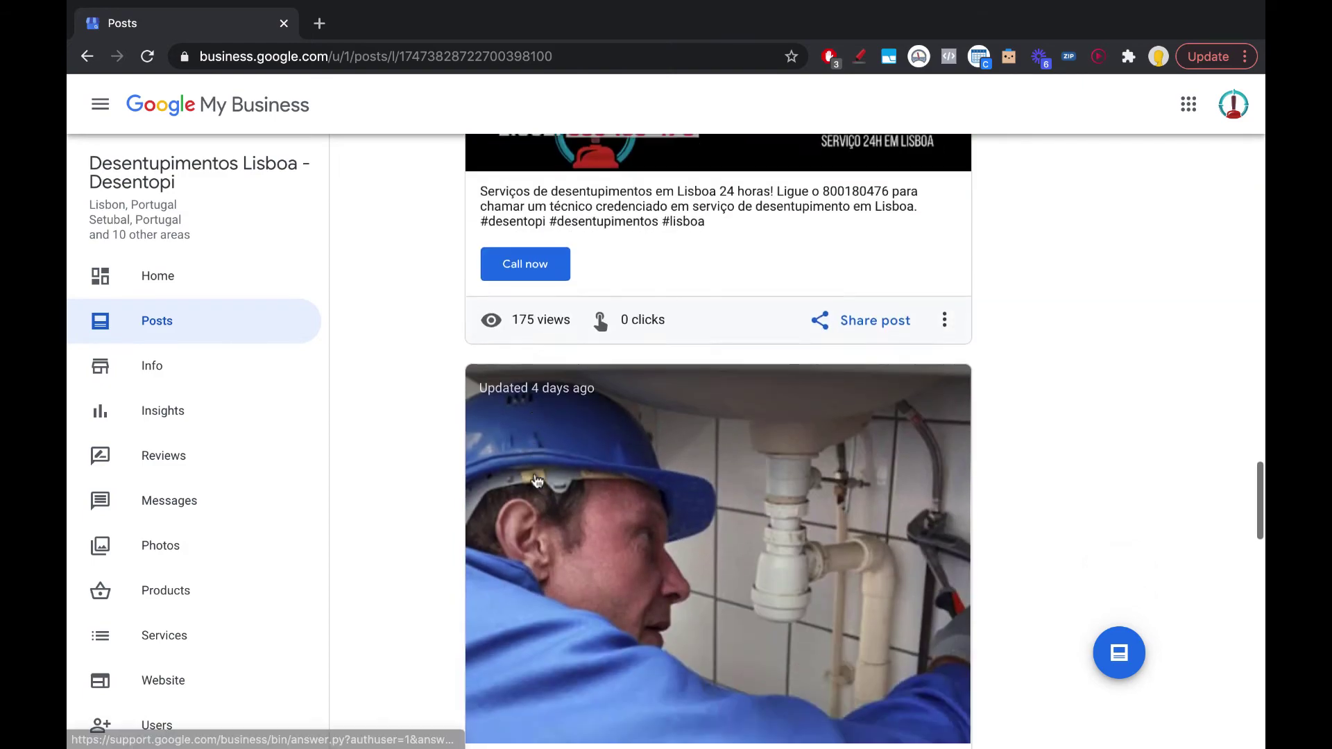
scroll(536, 479, down, 10)
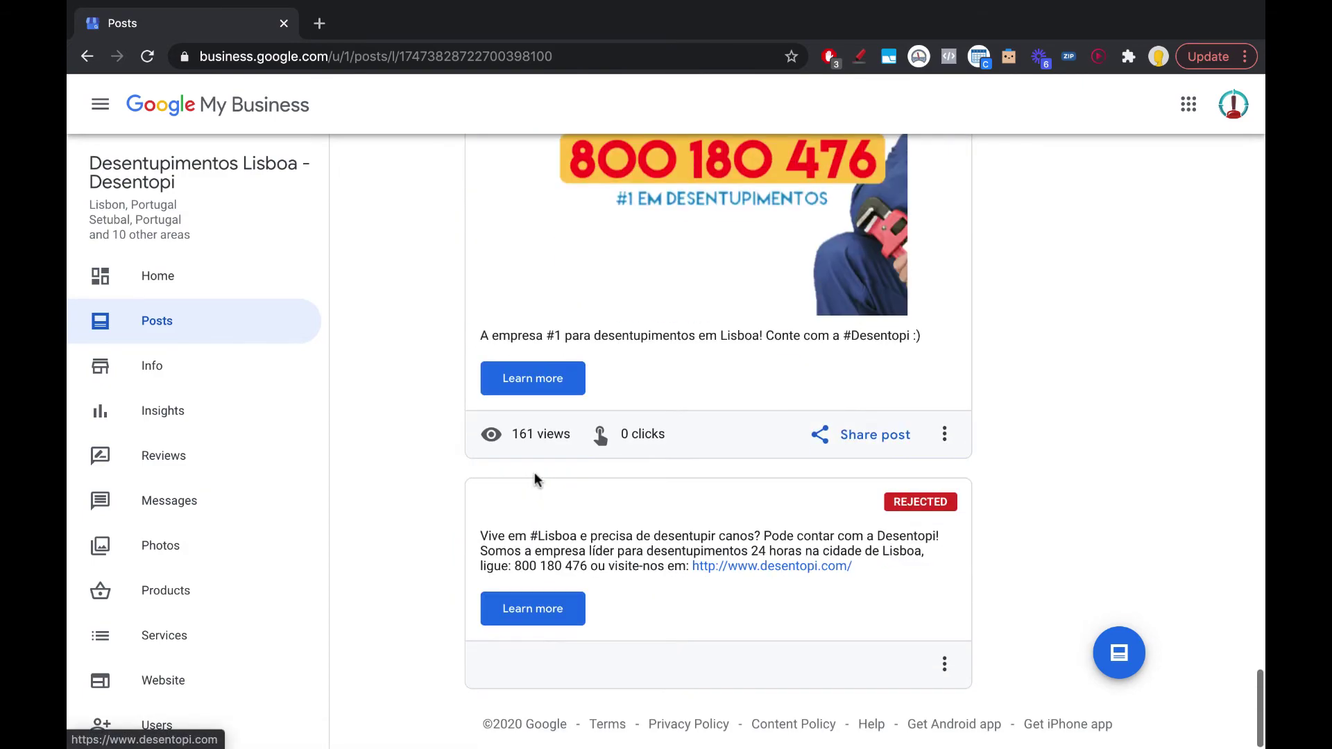
scroll(536, 478, up, 12)
scroll(389, 354, up, 20)
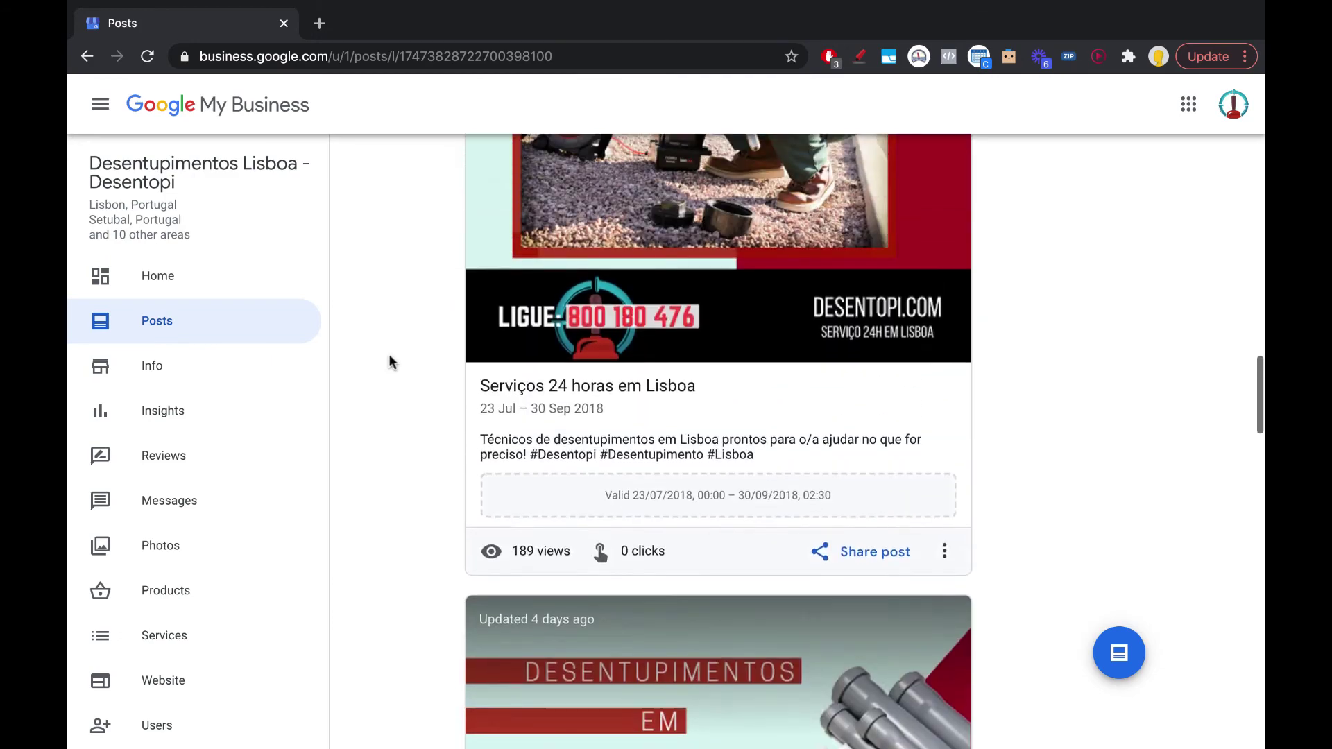
scroll(401, 296, up, 10)
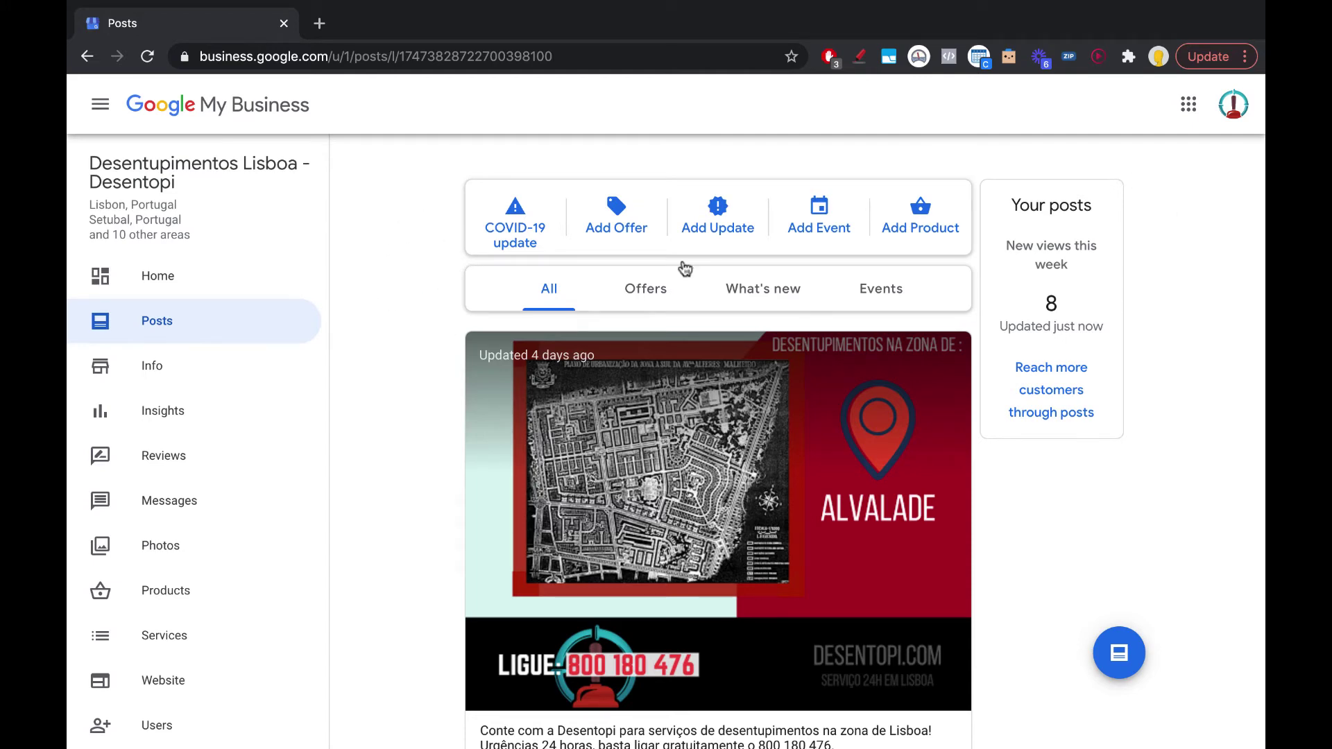
scroll(523, 434, down, 2)
scroll(823, 425, up, 2)
Open the business information and review its category, service areas, regular opening hours and special hours
click(200, 361)
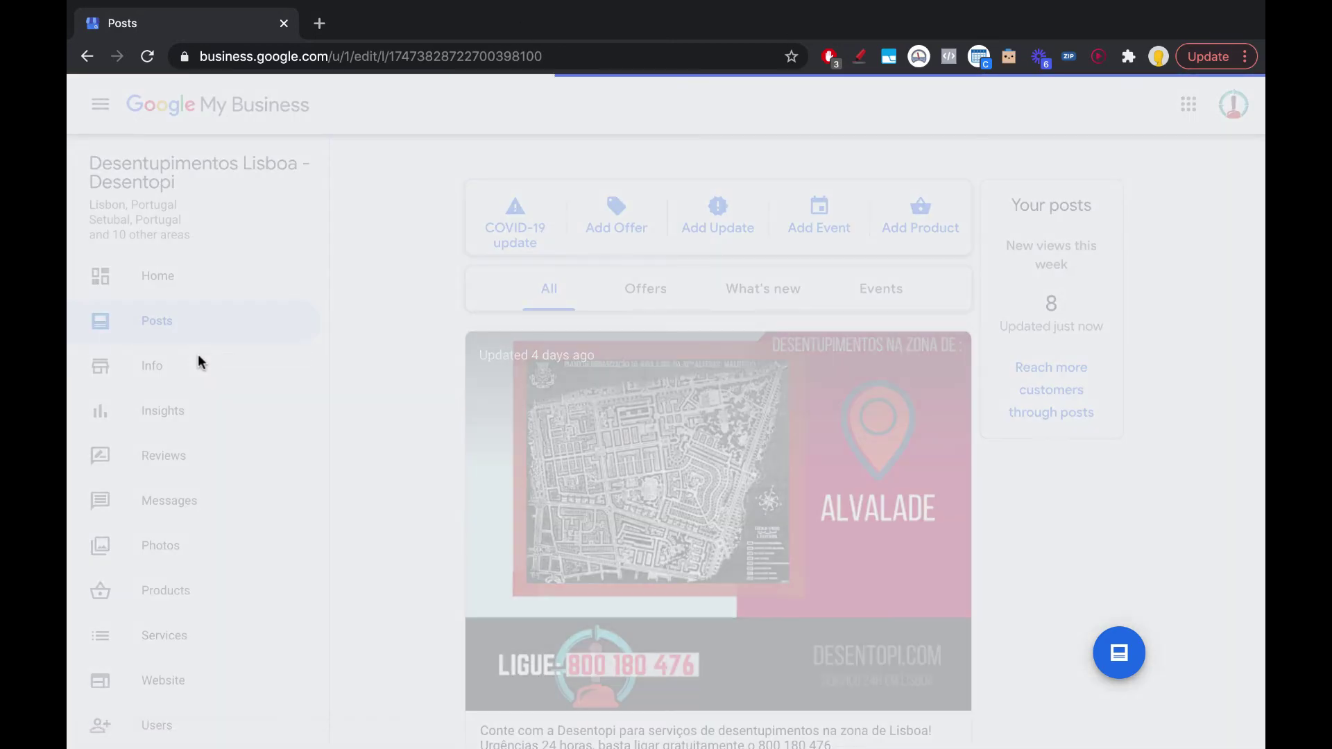
scroll(569, 402, down, 3)
scroll(572, 396, down, 3)
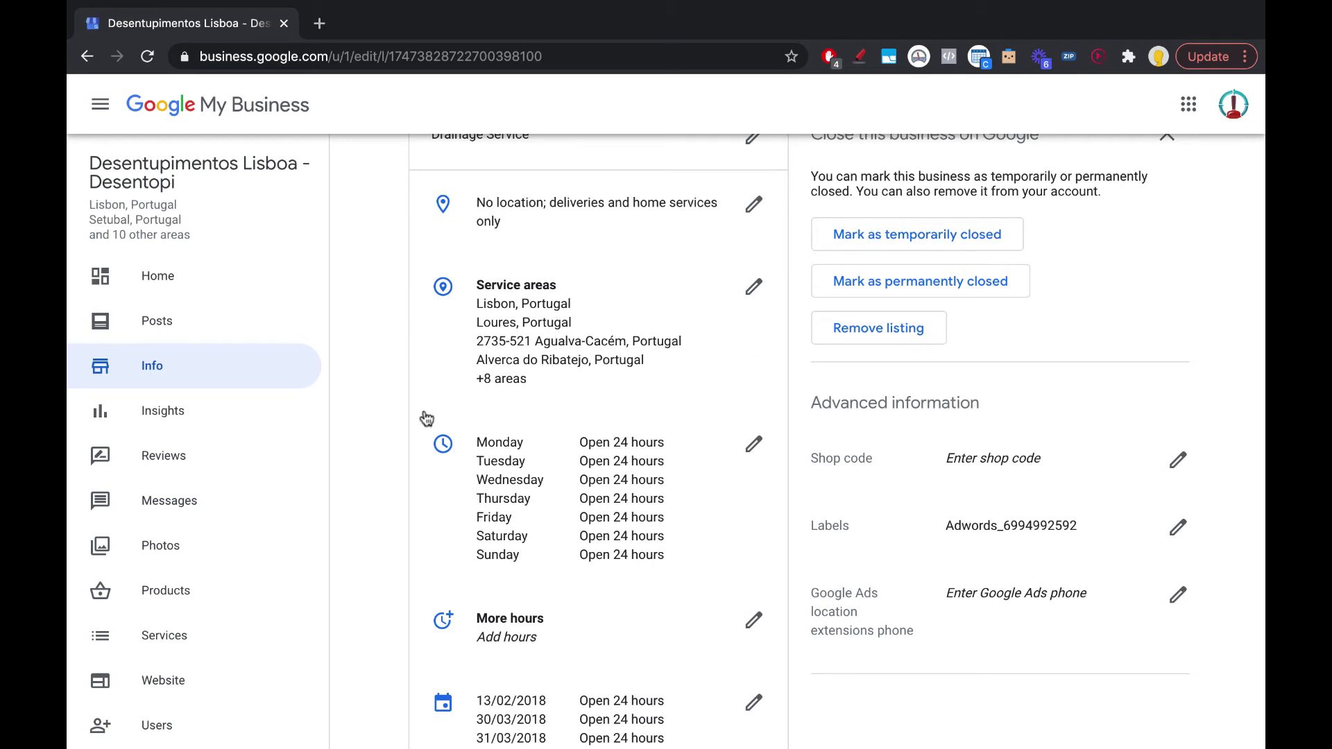
scroll(711, 325, up, 1)
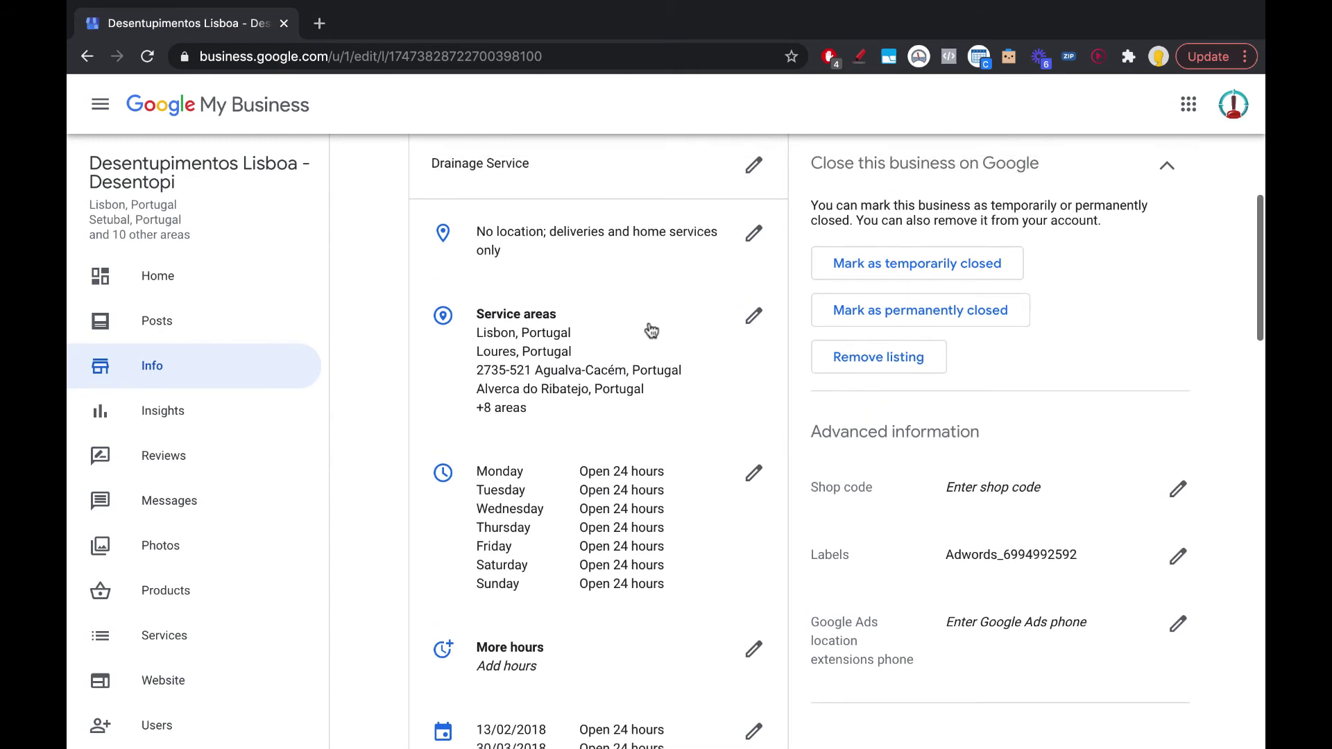
scroll(560, 387, down, 3)
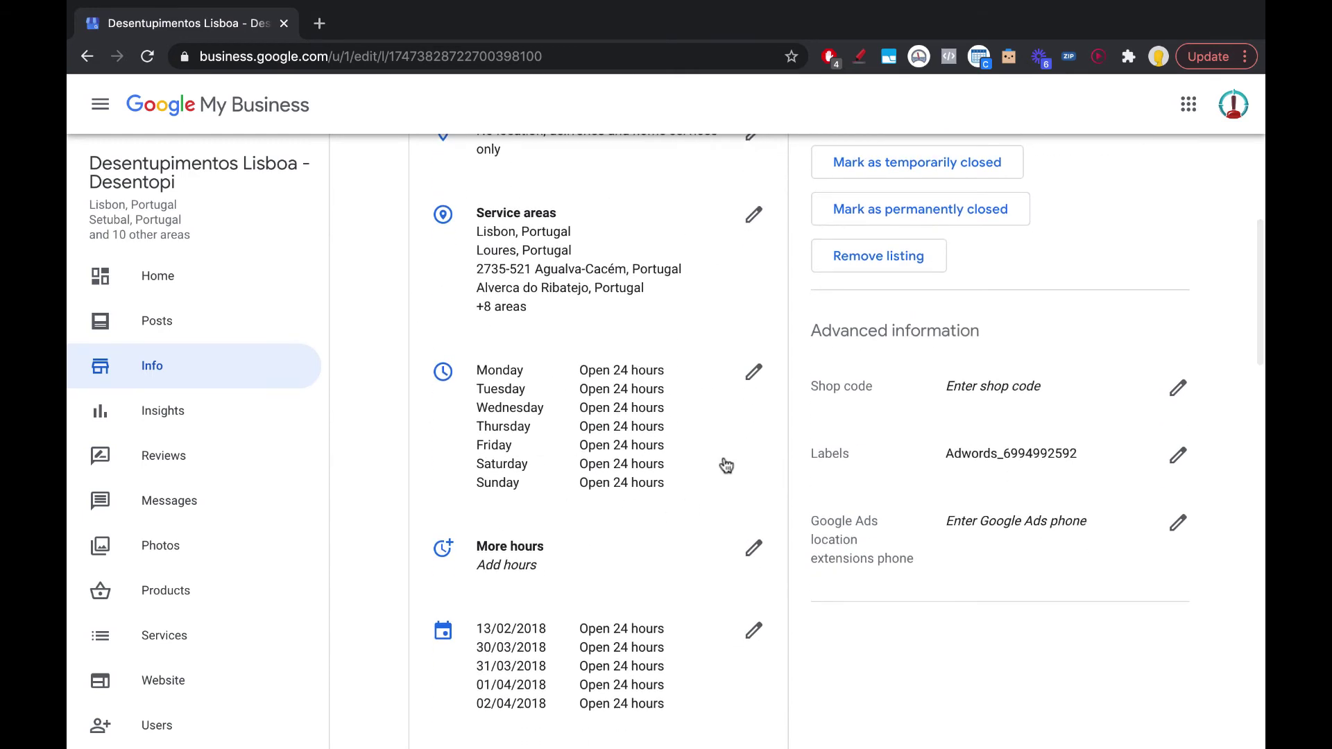
scroll(693, 426, down, 5)
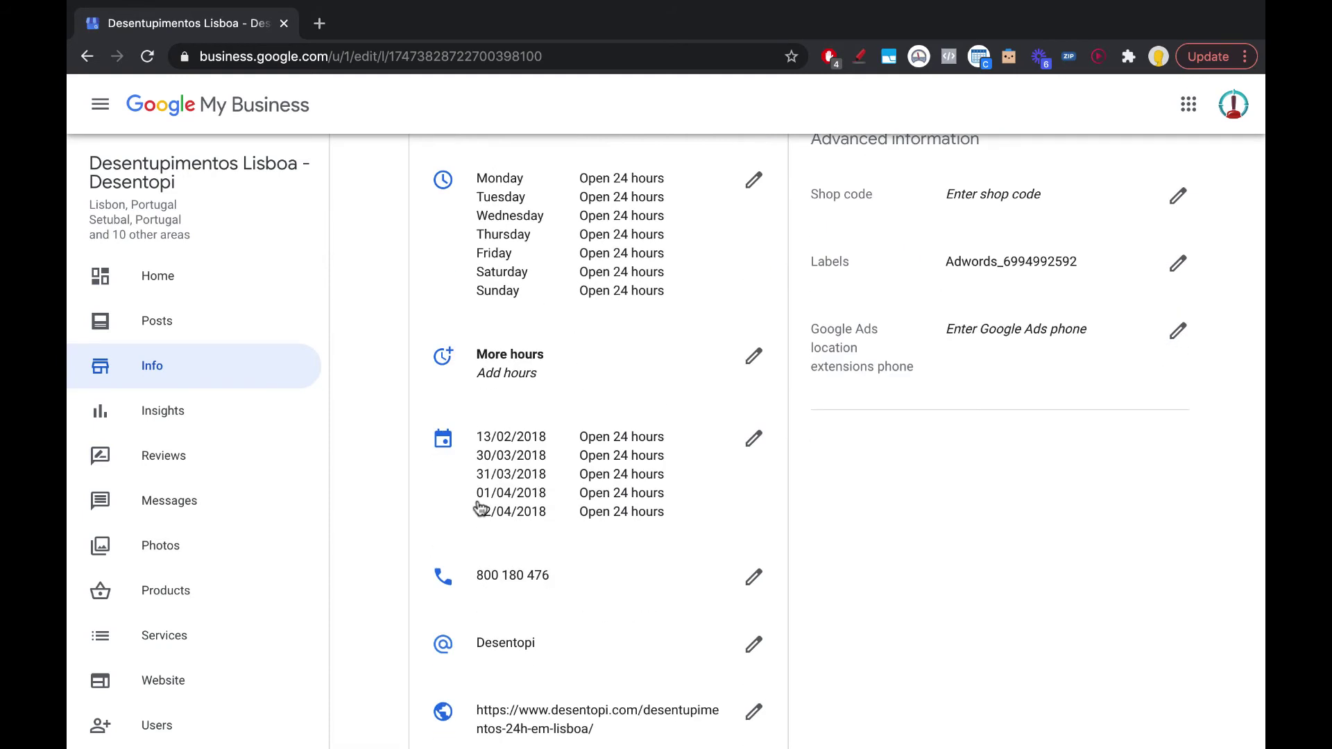
scroll(520, 490, down, 2)
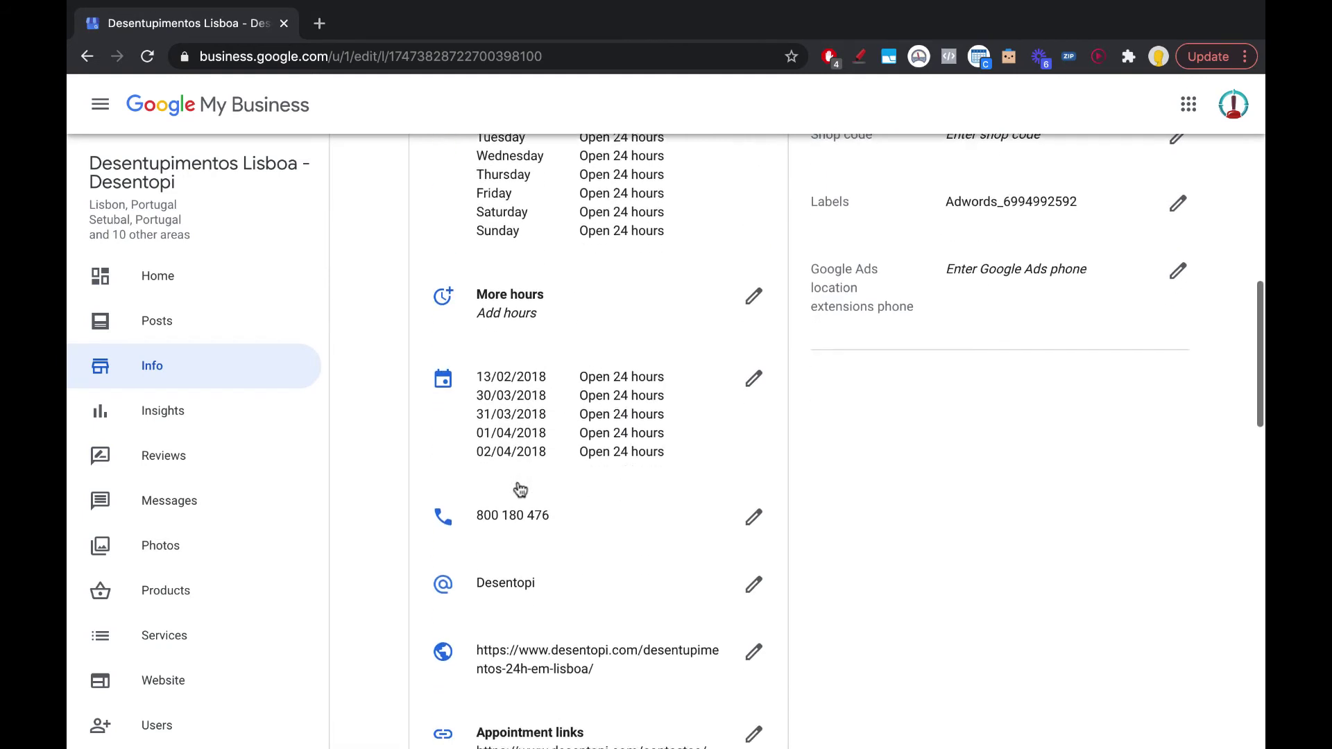
scroll(520, 490, down, 2)
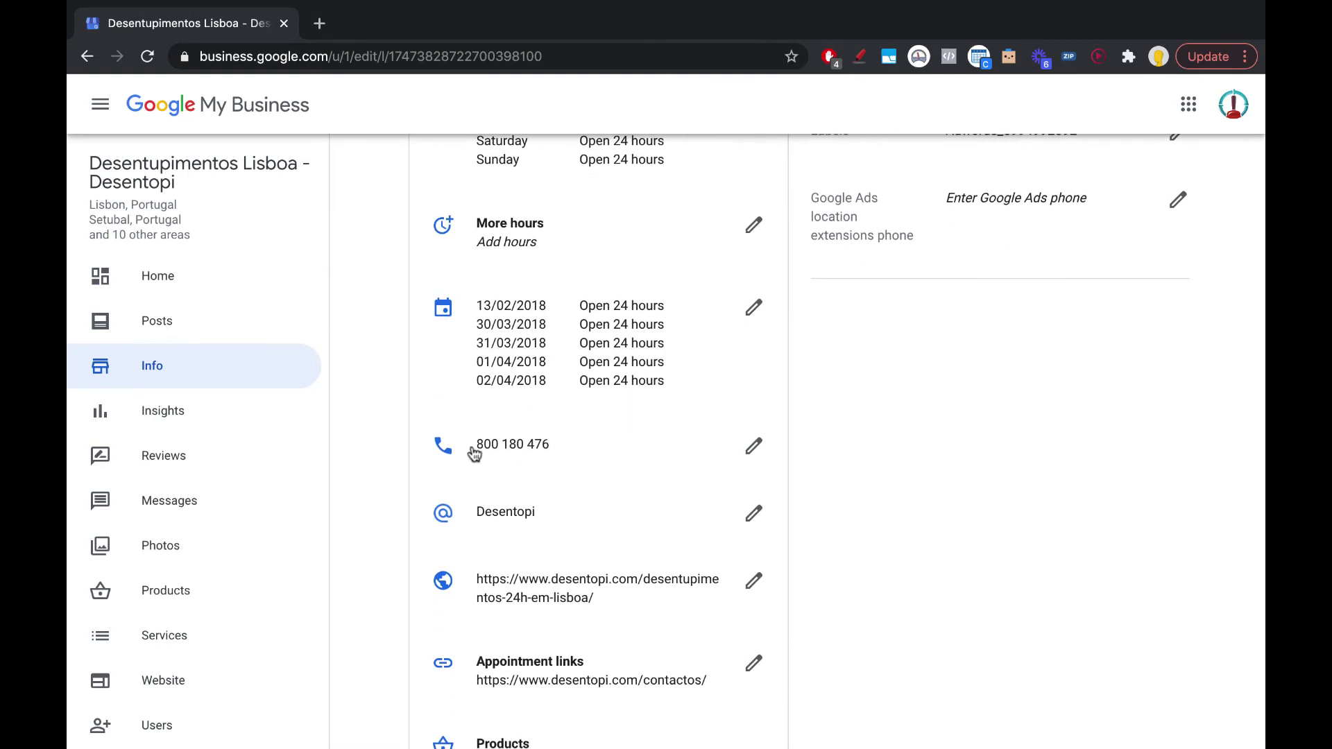
Examine the phone, short name, website and appointment link entries in the business information
scroll(568, 413, down, 3)
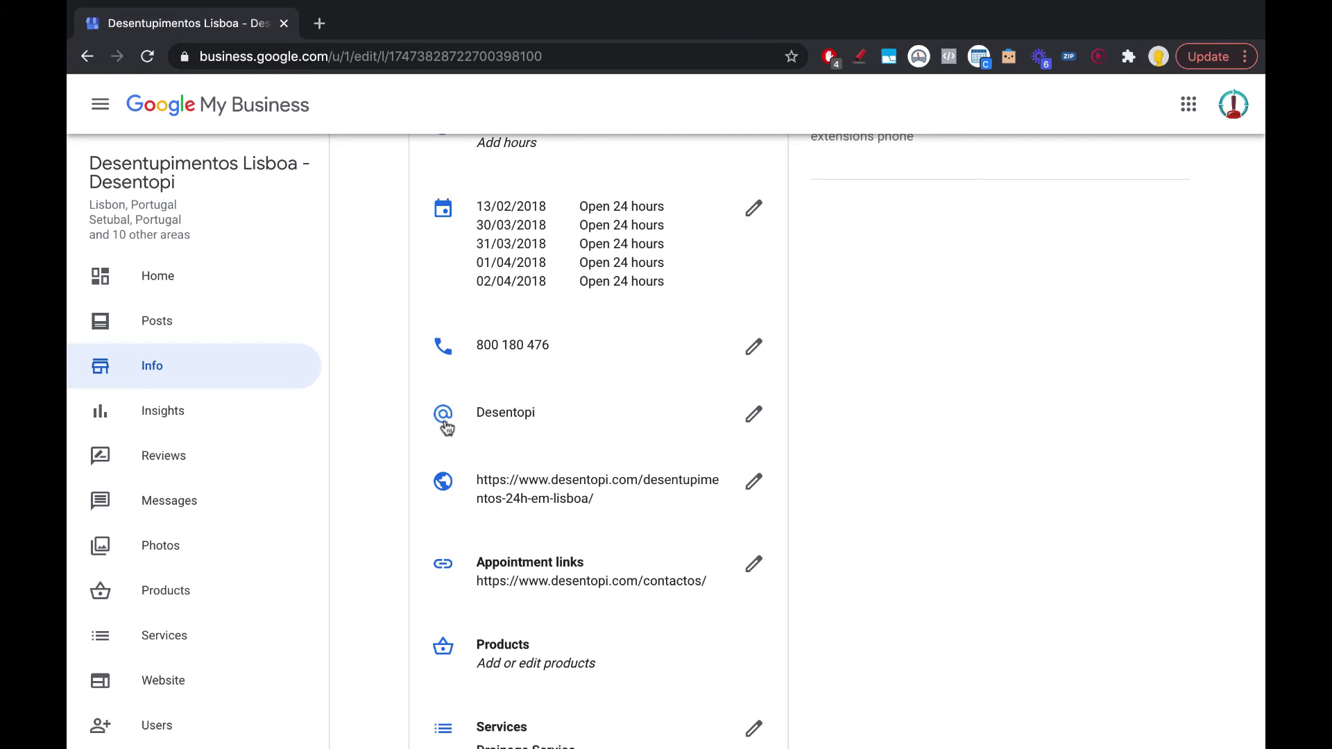
scroll(452, 432, up, 2)
scroll(505, 494, down, 2)
scroll(503, 490, down, 1)
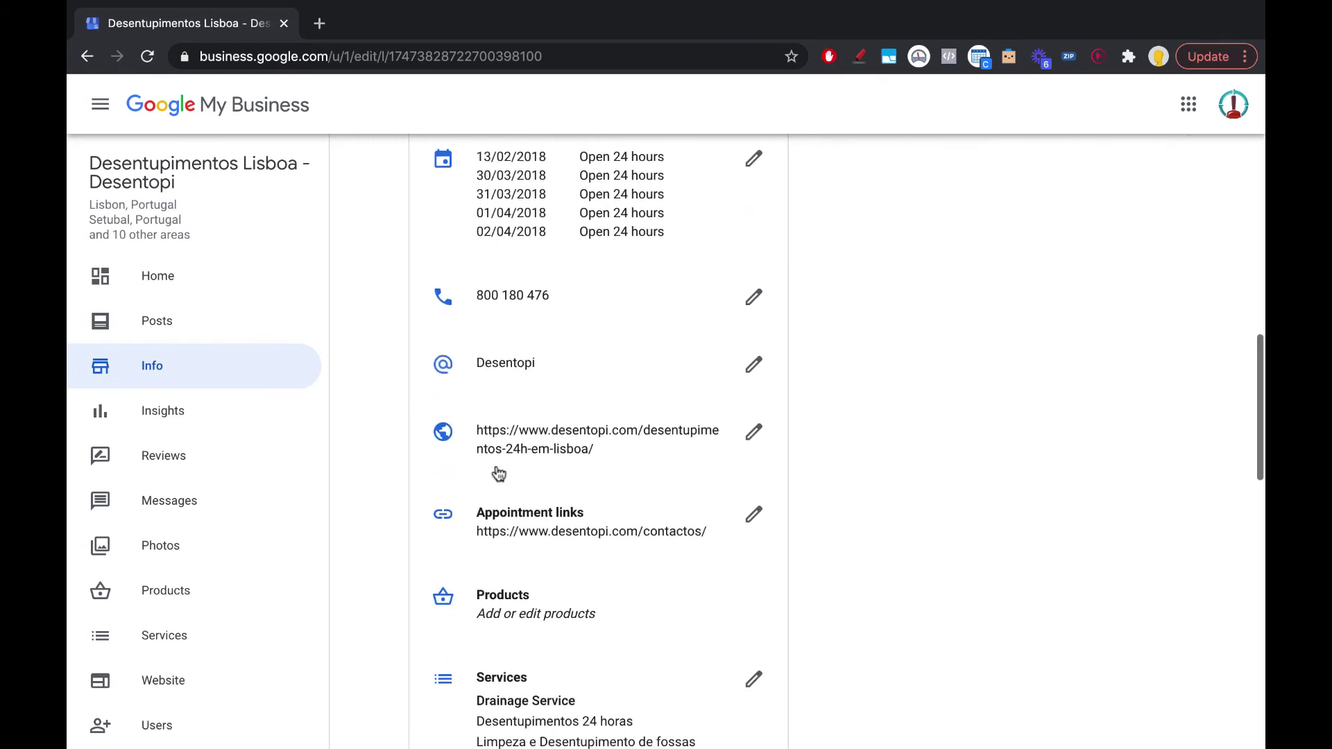
scroll(565, 433, down, 3)
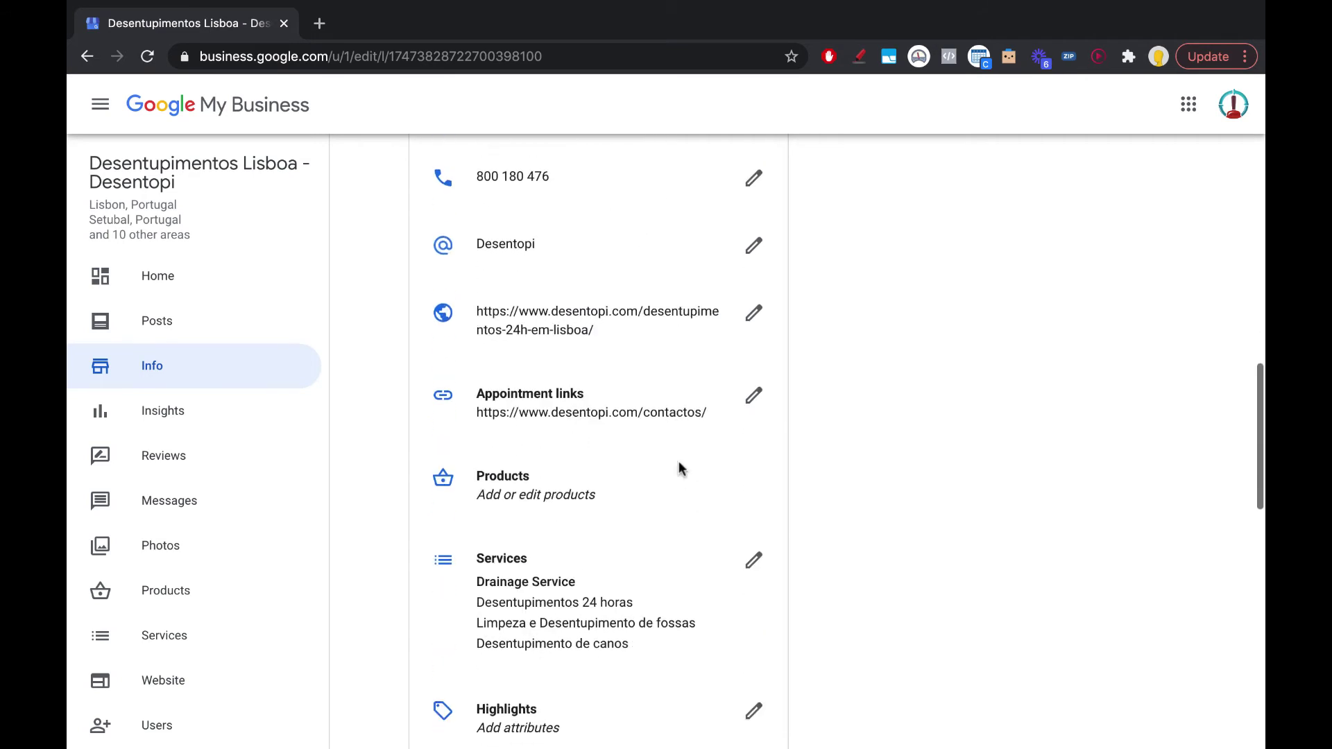
click(509, 24)
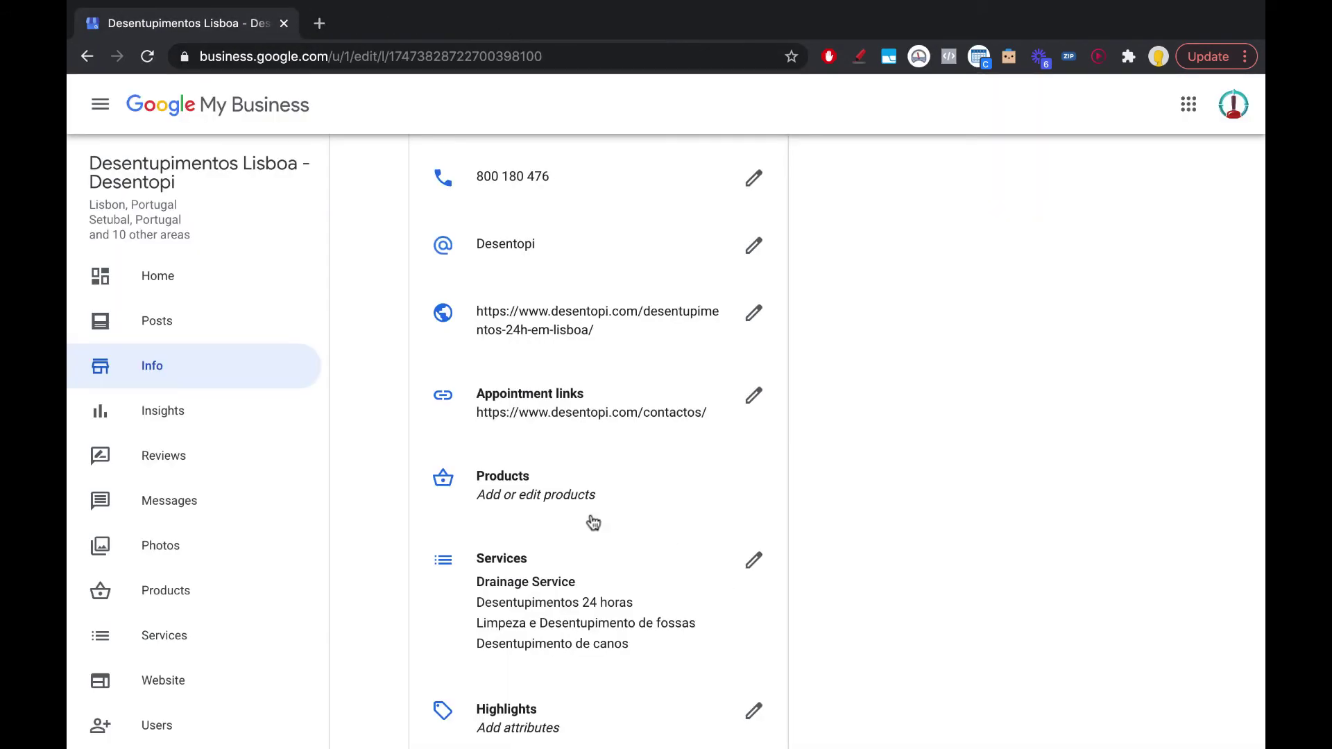
Open product management from the Products entry of the business information
scroll(514, 432, up, 1)
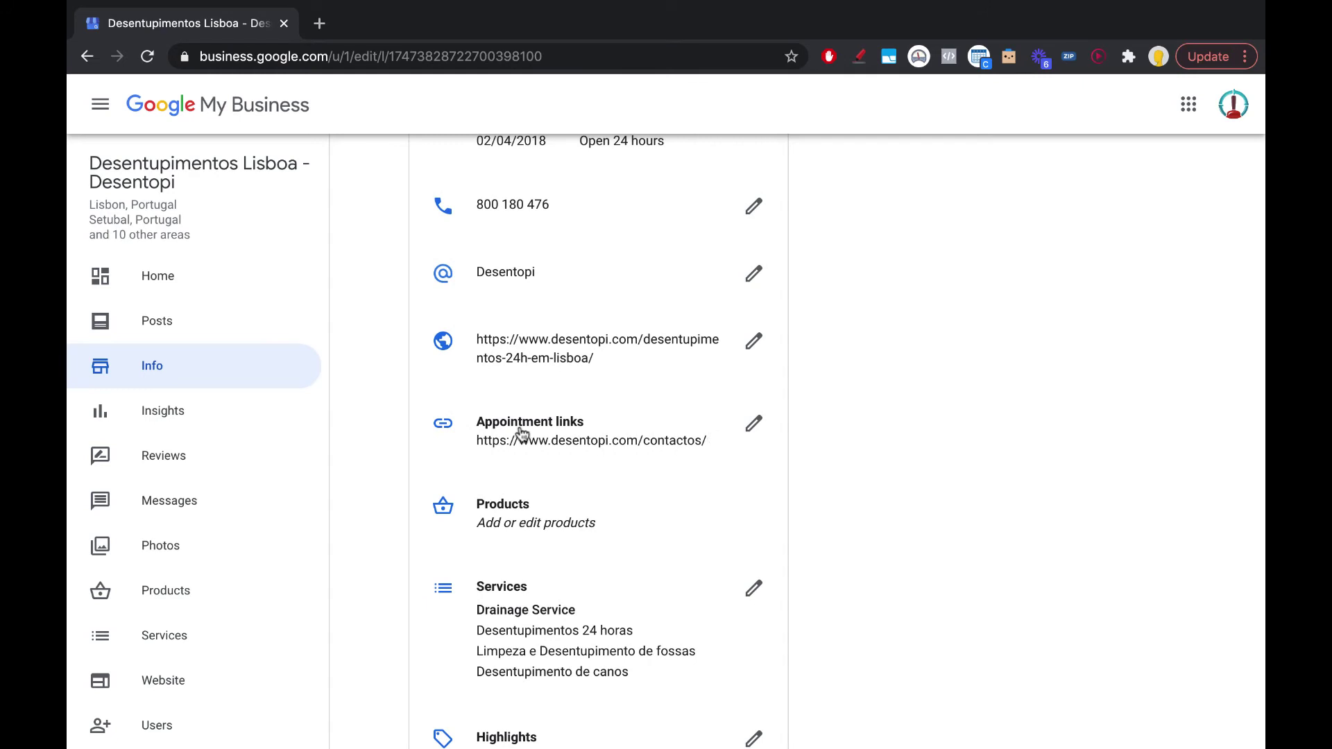
scroll(646, 444, down, 2)
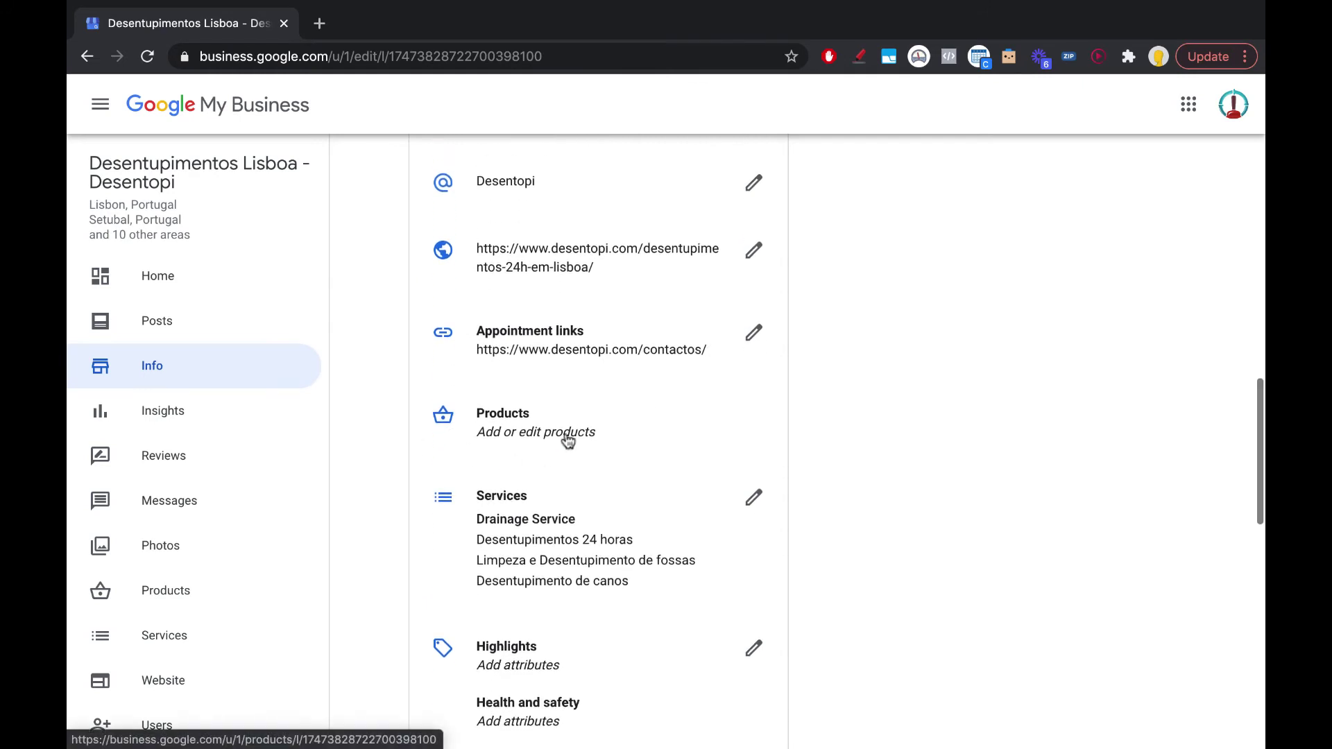
click(525, 434)
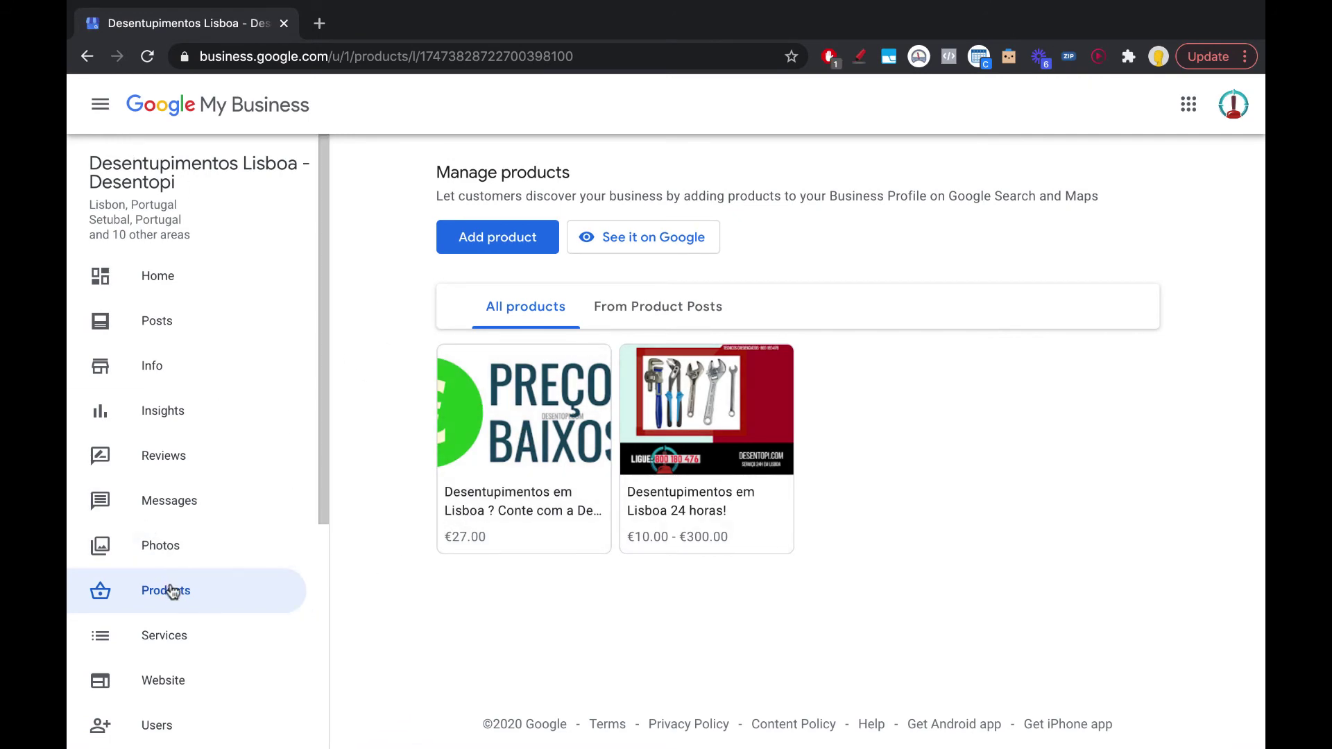
View the services listed under Drainage Service, then return to the business information down to its Products entry
click(173, 628)
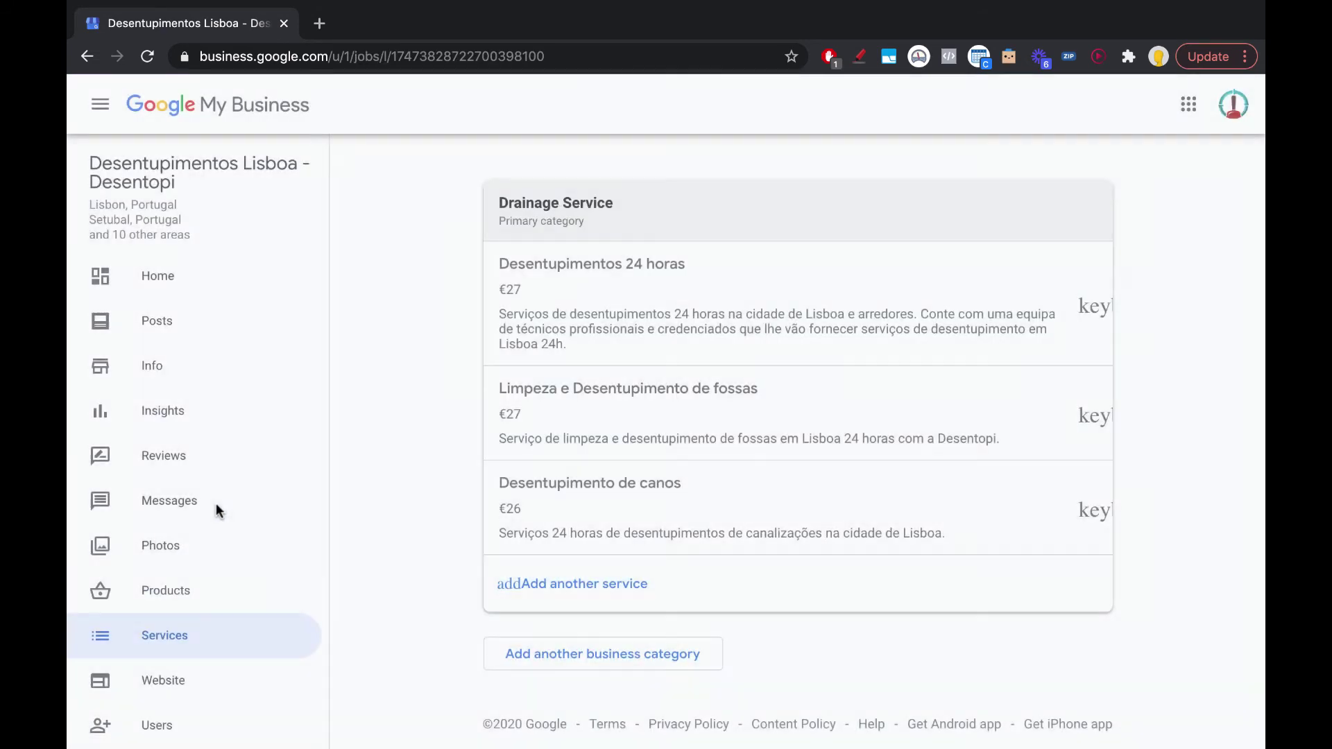
click(122, 364)
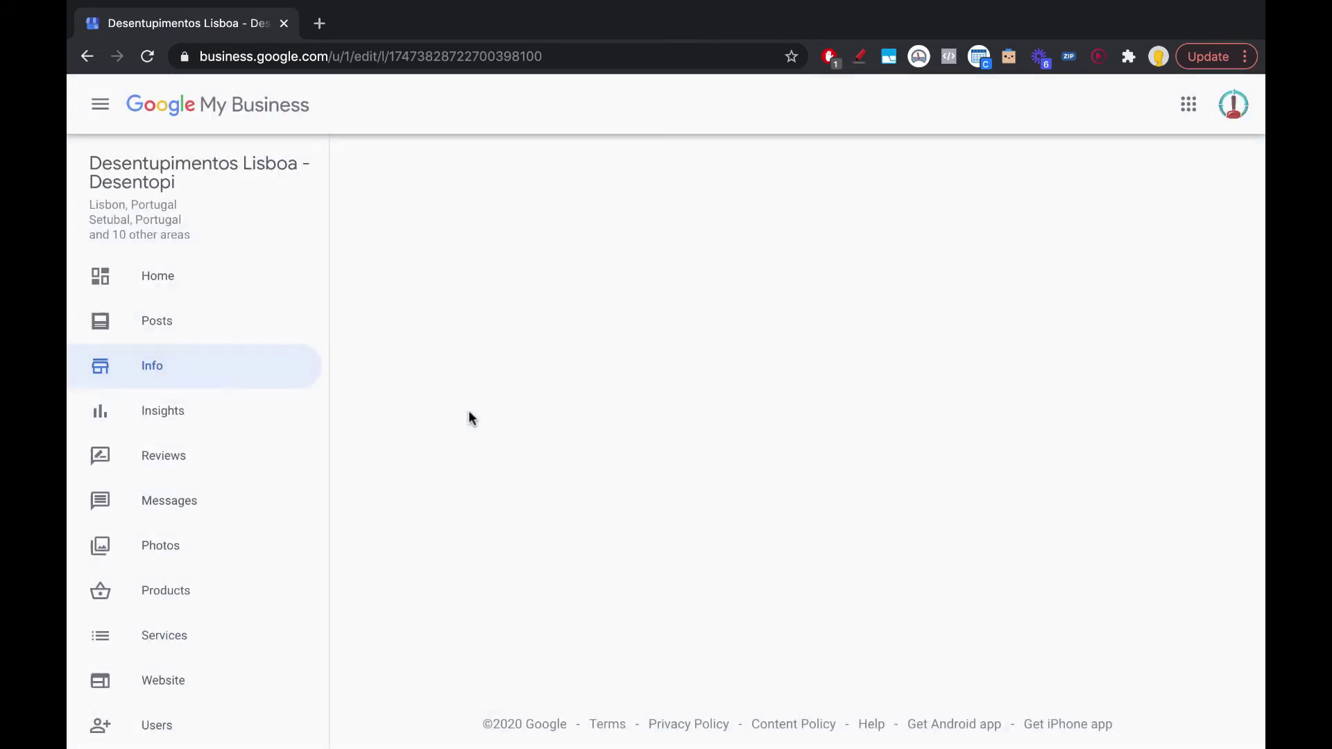
scroll(470, 416, down, 10)
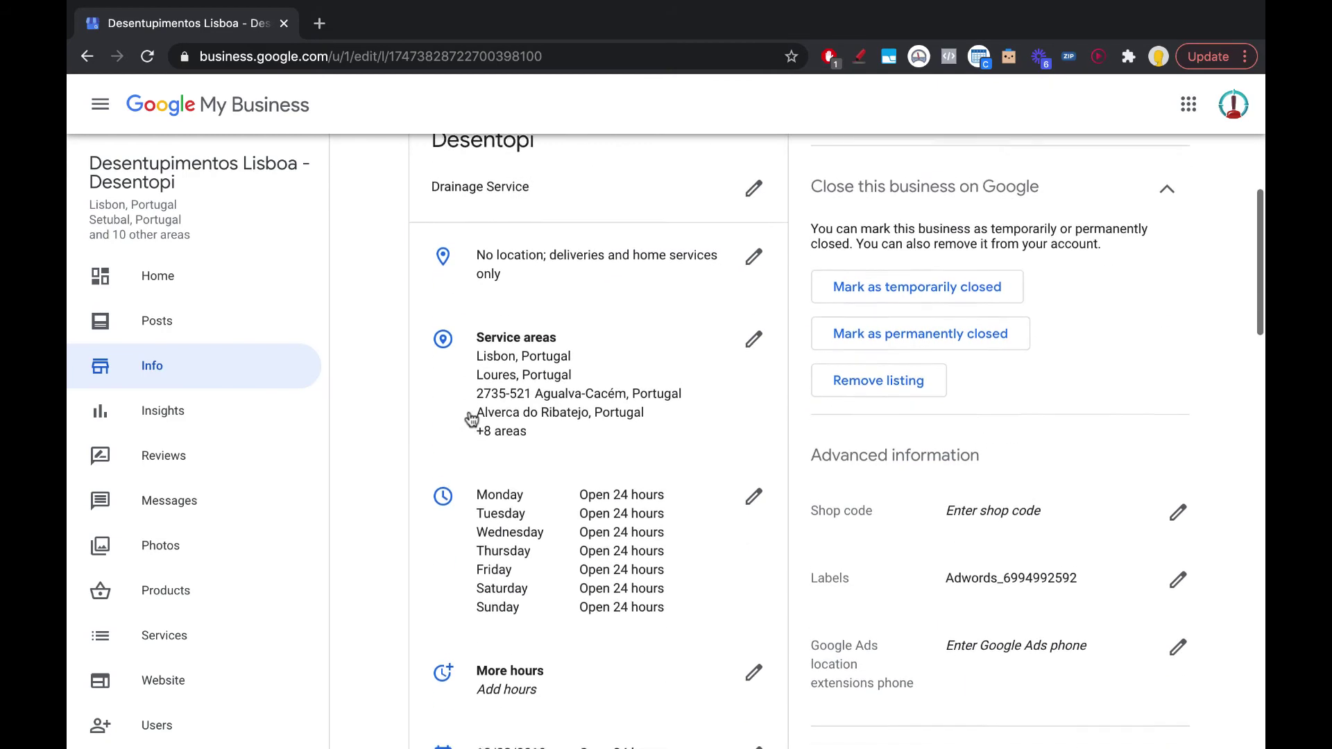
scroll(471, 420, down, 5)
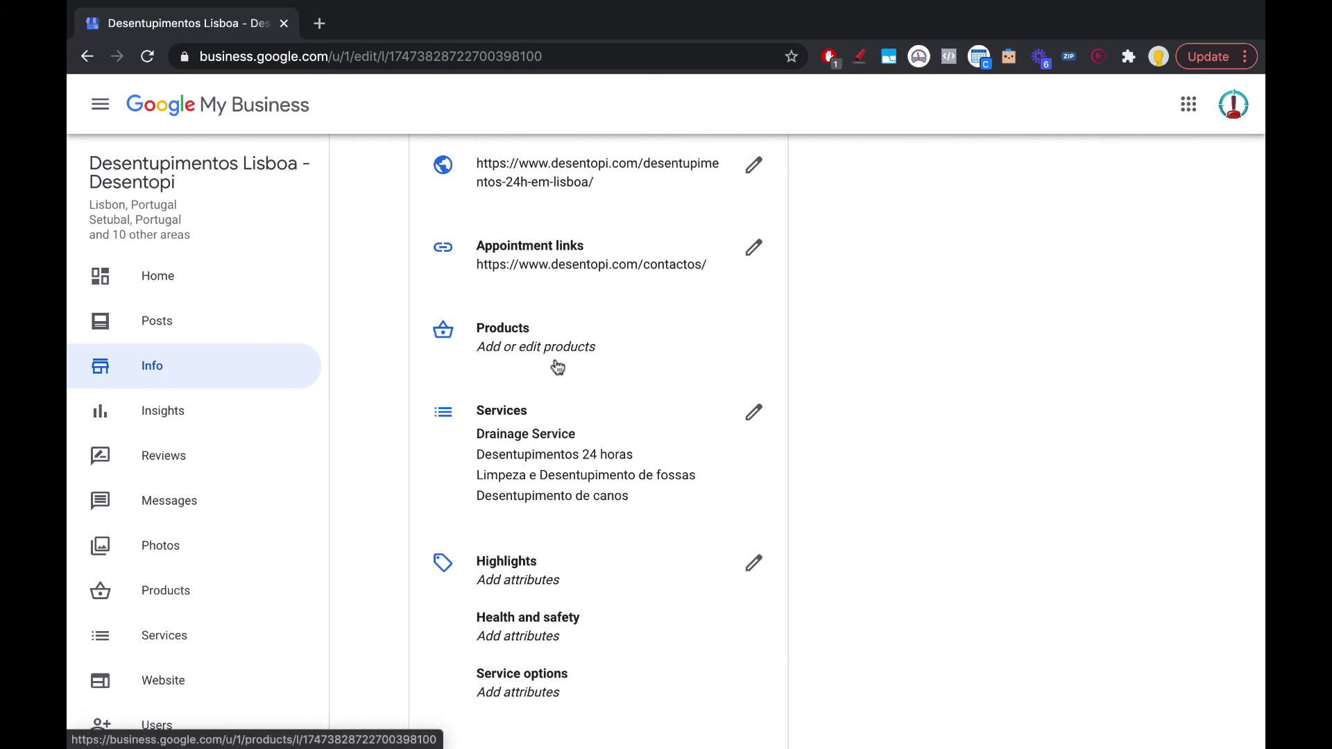
Examine the Products, Services and Highlights entries in the business information
scroll(558, 367, down, 1)
scroll(597, 294, up, 6)
scroll(597, 295, down, 4)
scroll(597, 292, down, 5)
scroll(597, 293, up, 2)
scroll(597, 299, down, 1)
scroll(598, 299, down, 3)
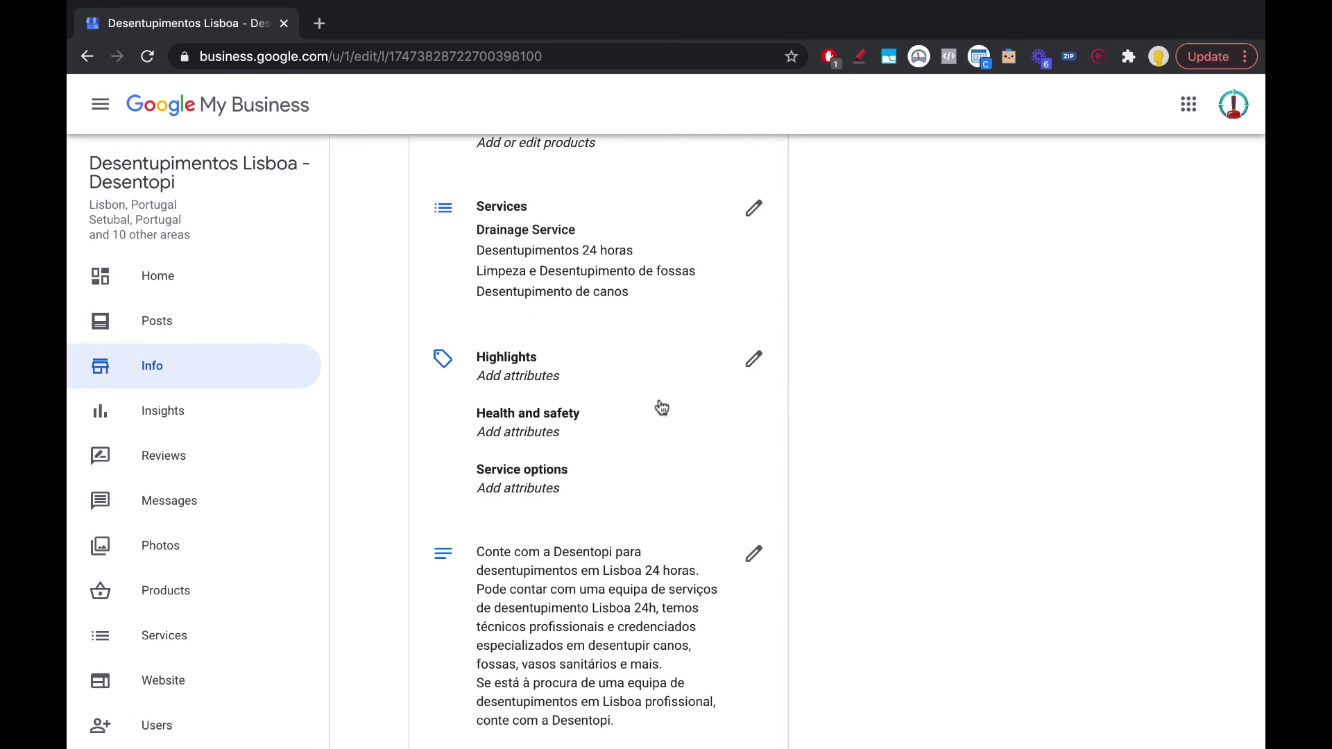
View the available highlights and health and safety attributes, then close them without applying changes
scroll(659, 407, down, 1)
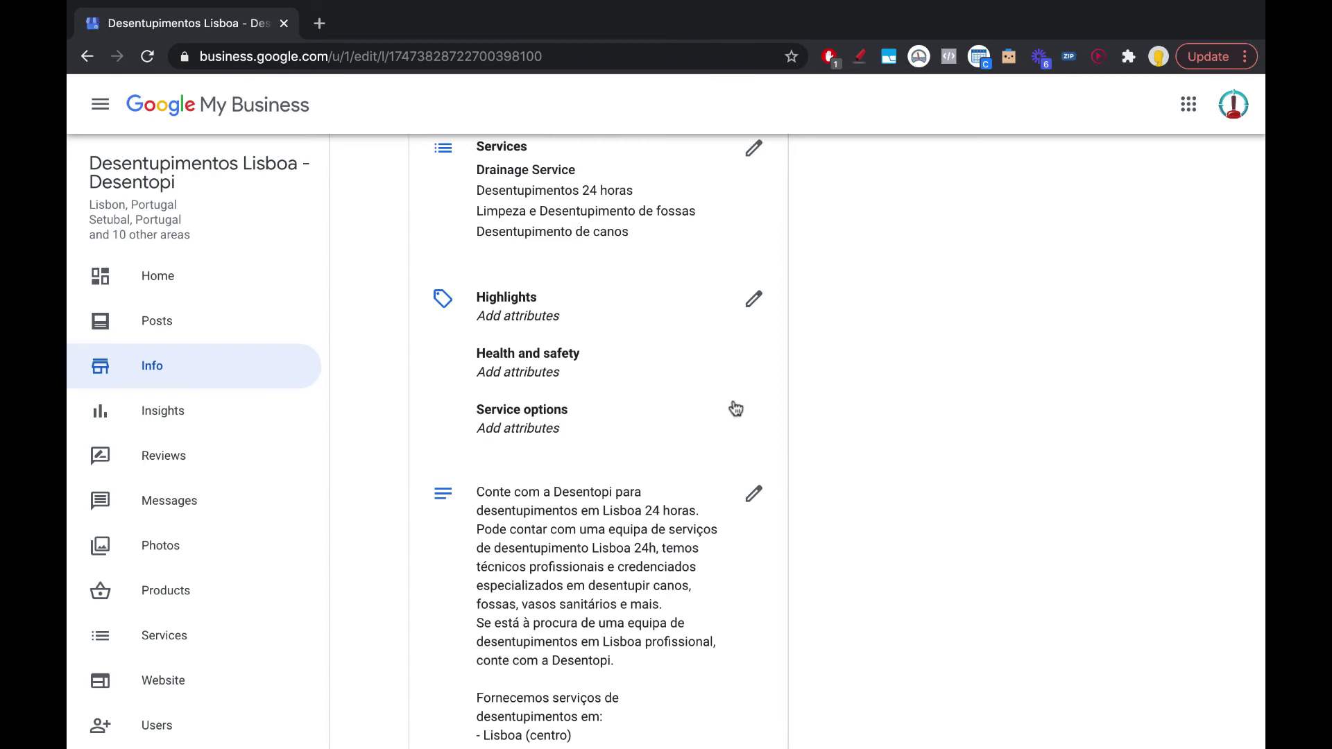
click(652, 397)
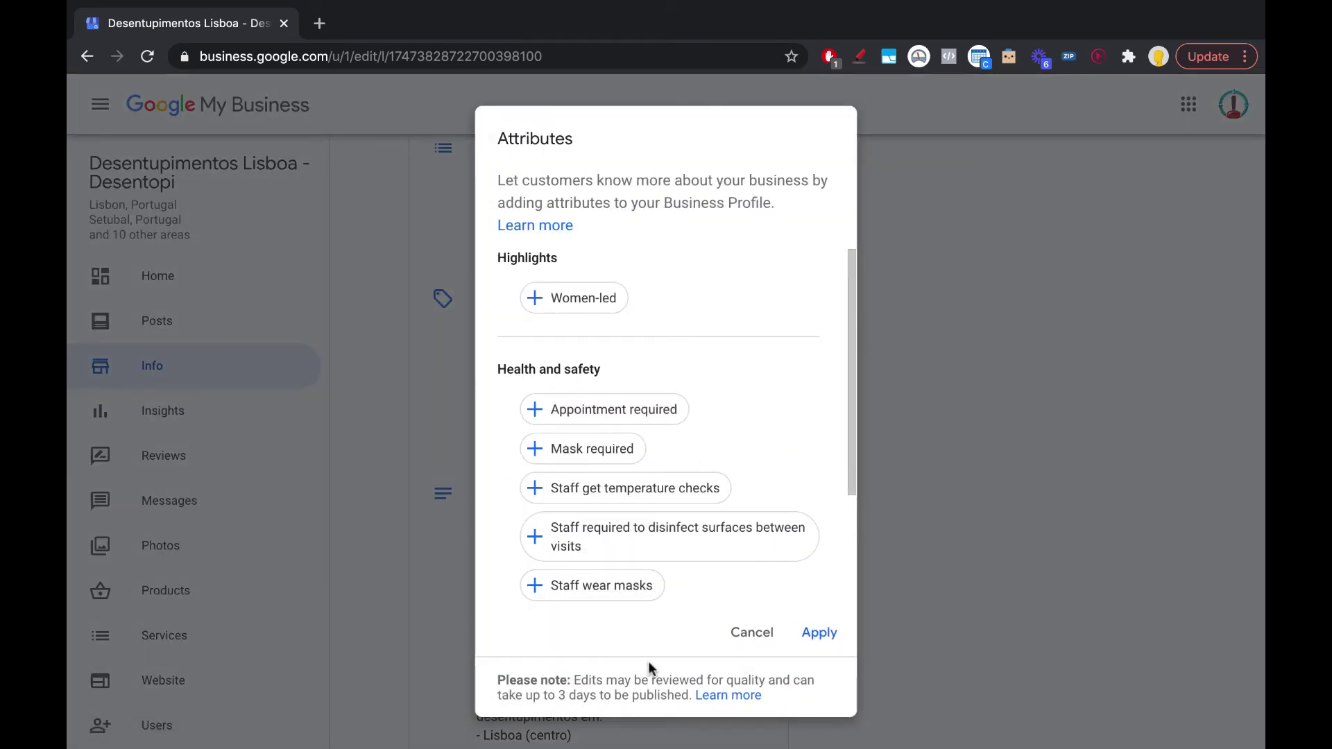
click(746, 634)
Open the business description for editing and cancel without applying changes
scroll(625, 382, down, 1)
scroll(583, 342, down, 3)
scroll(648, 483, up, 1)
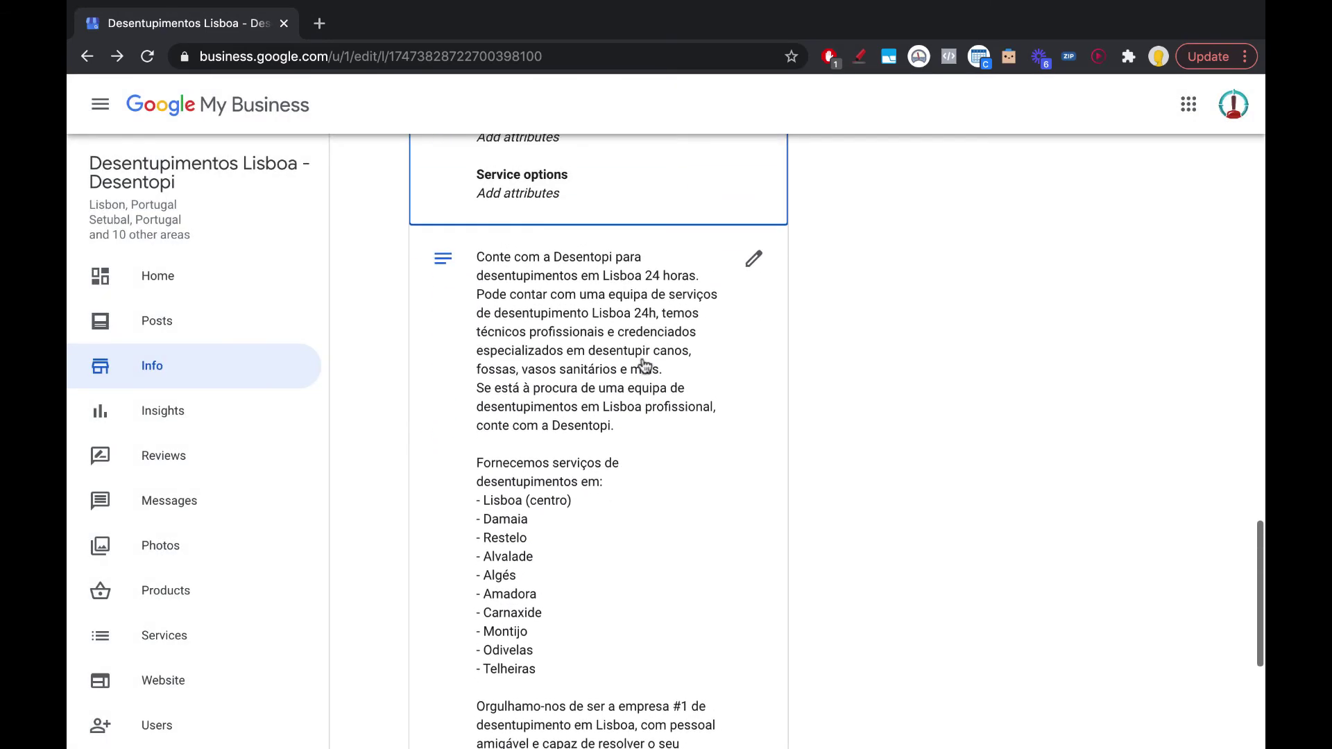
click(635, 352)
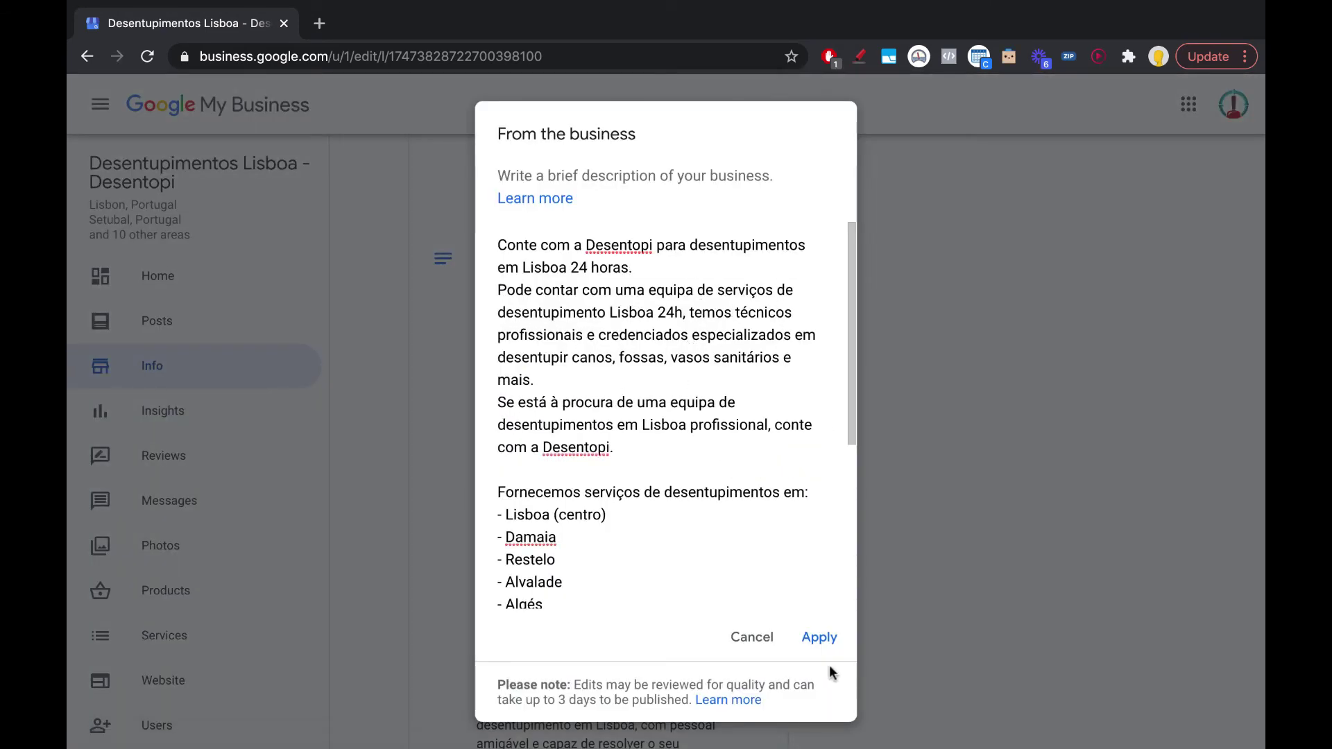
click(763, 638)
Read through the business description, including its introduction, list of served localities and closing text
scroll(875, 427, down, 1)
scroll(884, 361, up, 2)
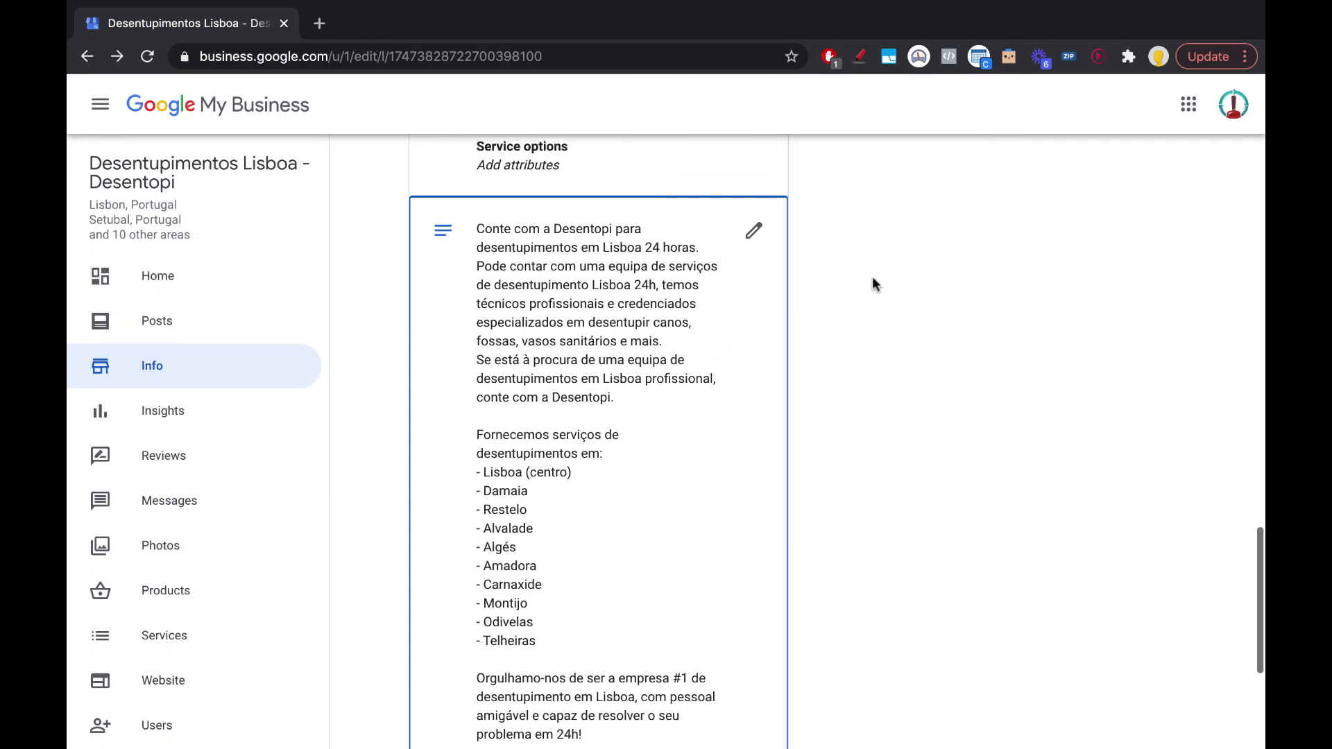
scroll(779, 485, down, 1)
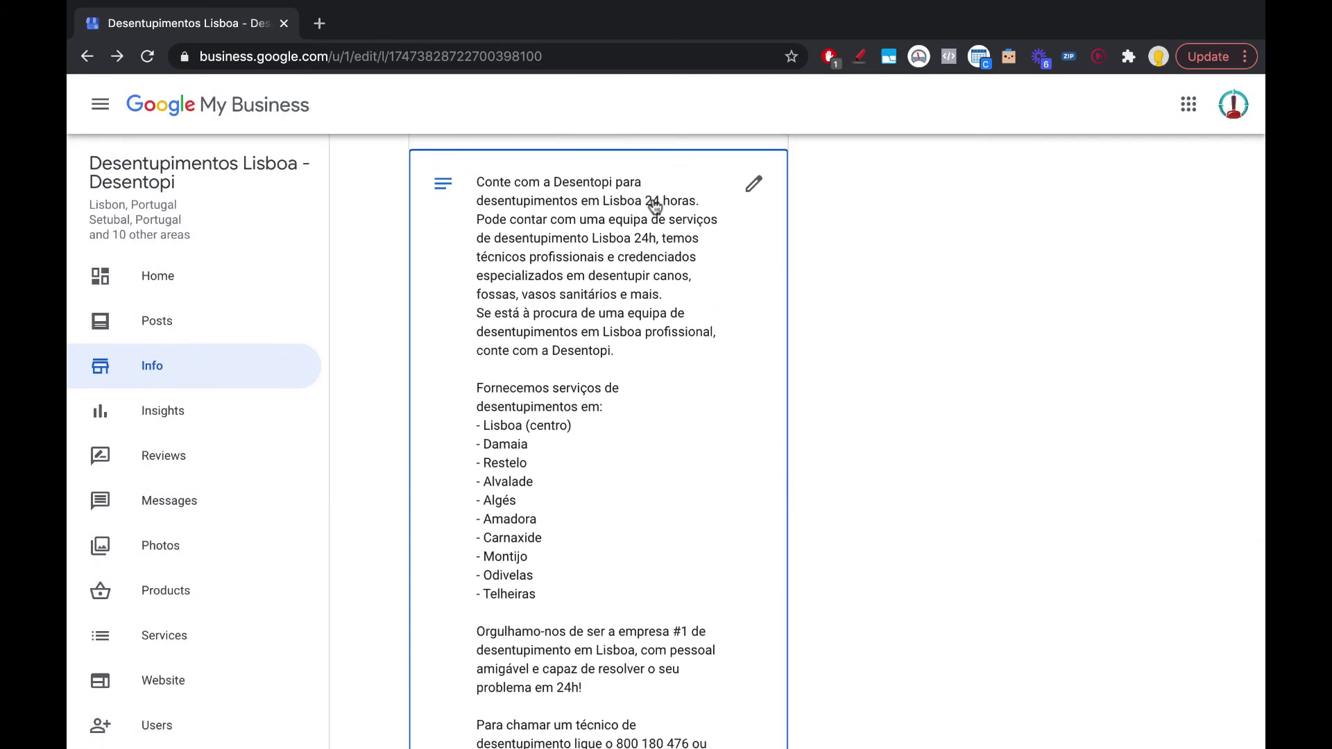
scroll(749, 335, down, 4)
scroll(735, 530, up, 2)
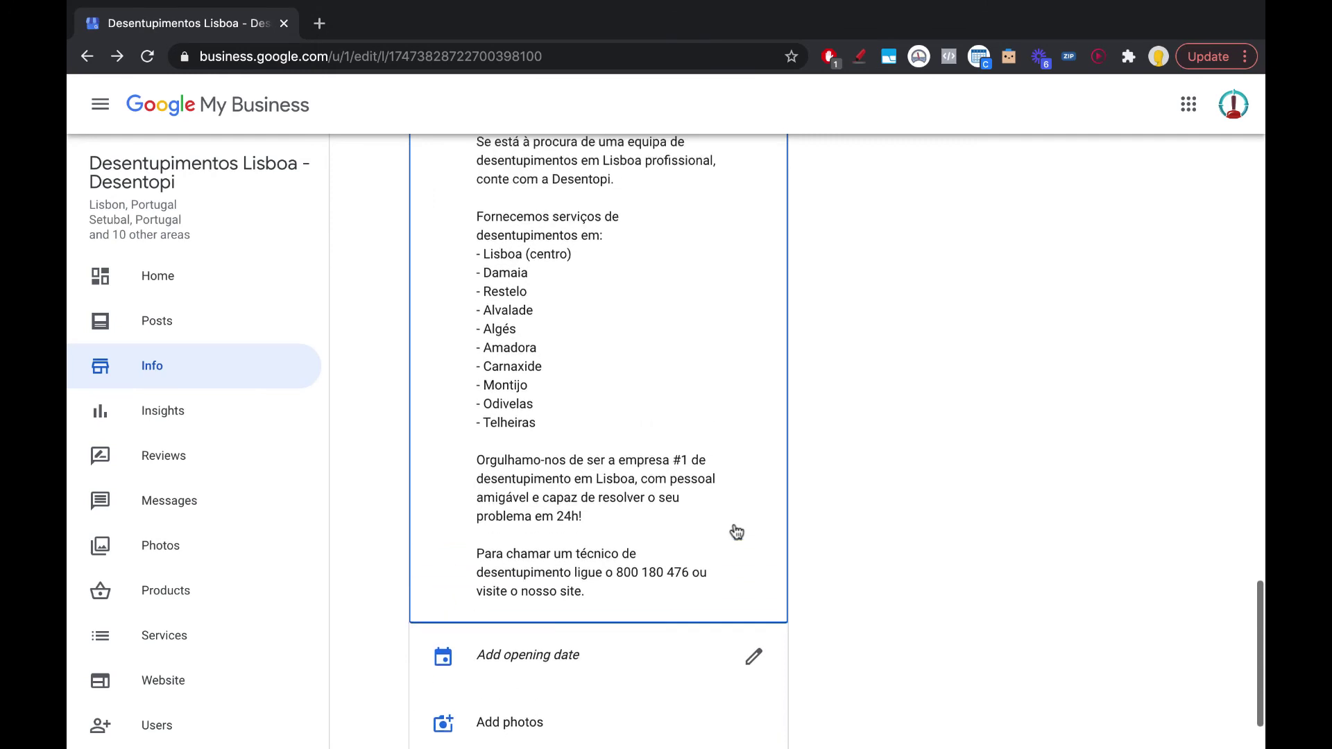
scroll(858, 439, up, 4)
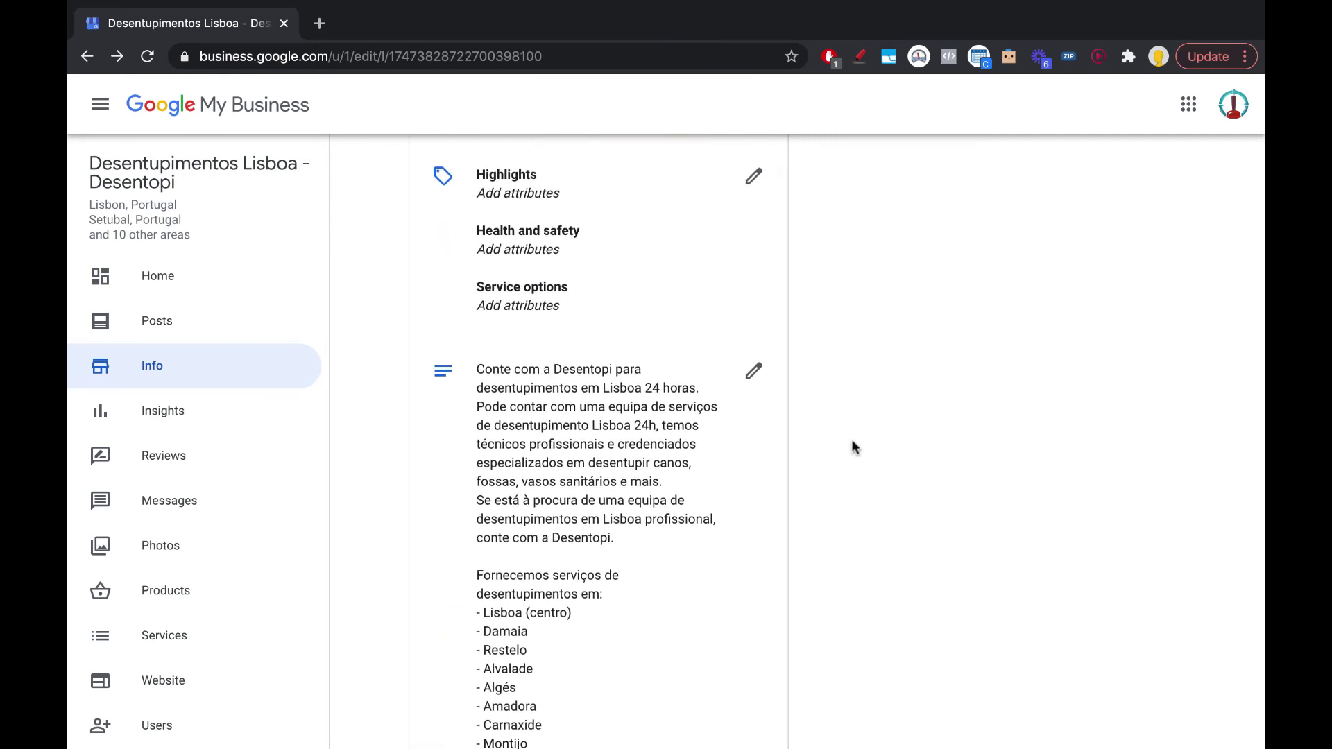
scroll(851, 439, down, 4)
scroll(842, 600, up, 1)
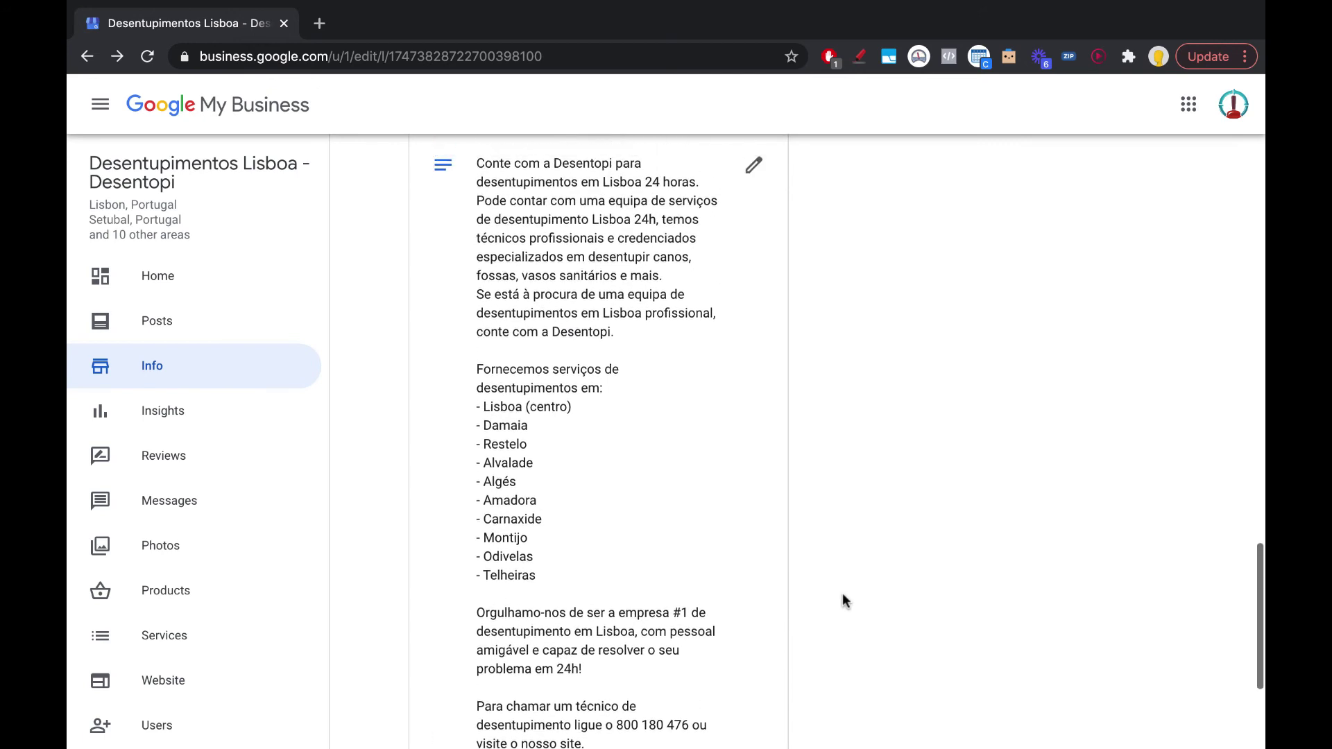
scroll(846, 517, up, 1)
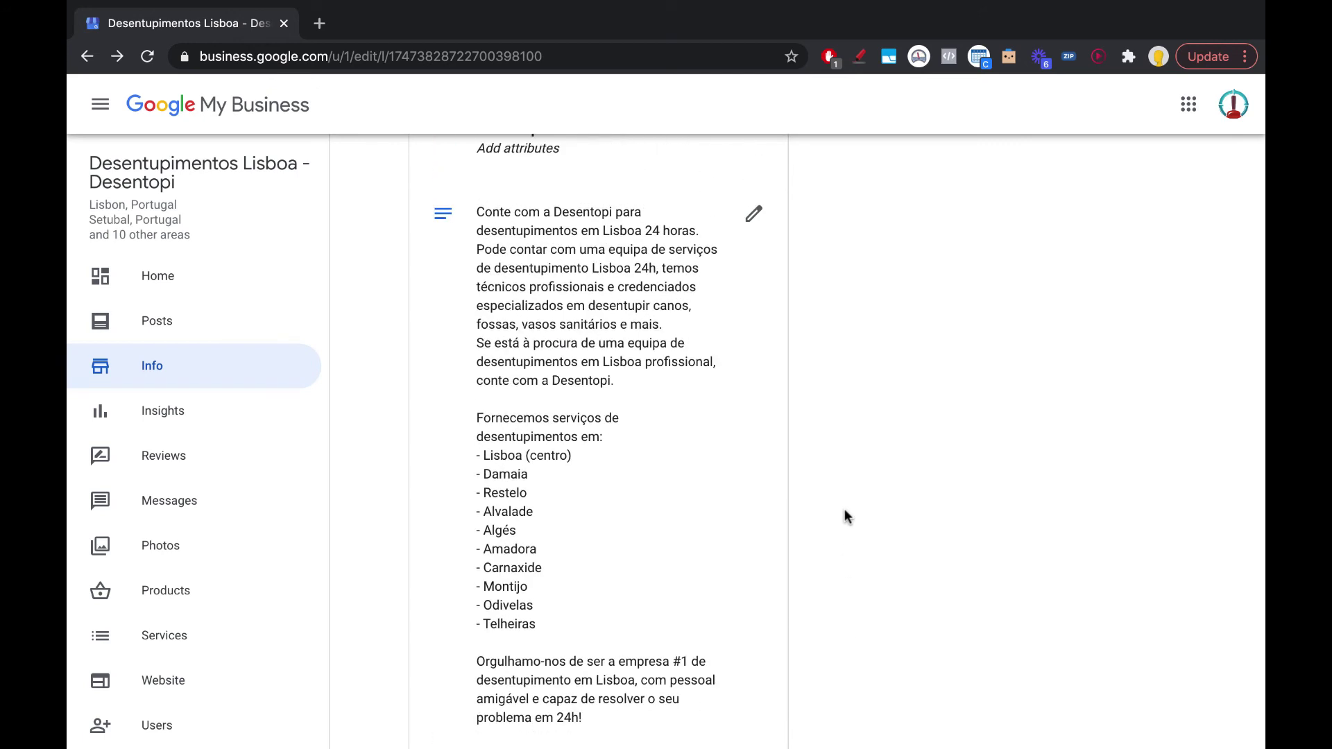
scroll(845, 516, up, 1)
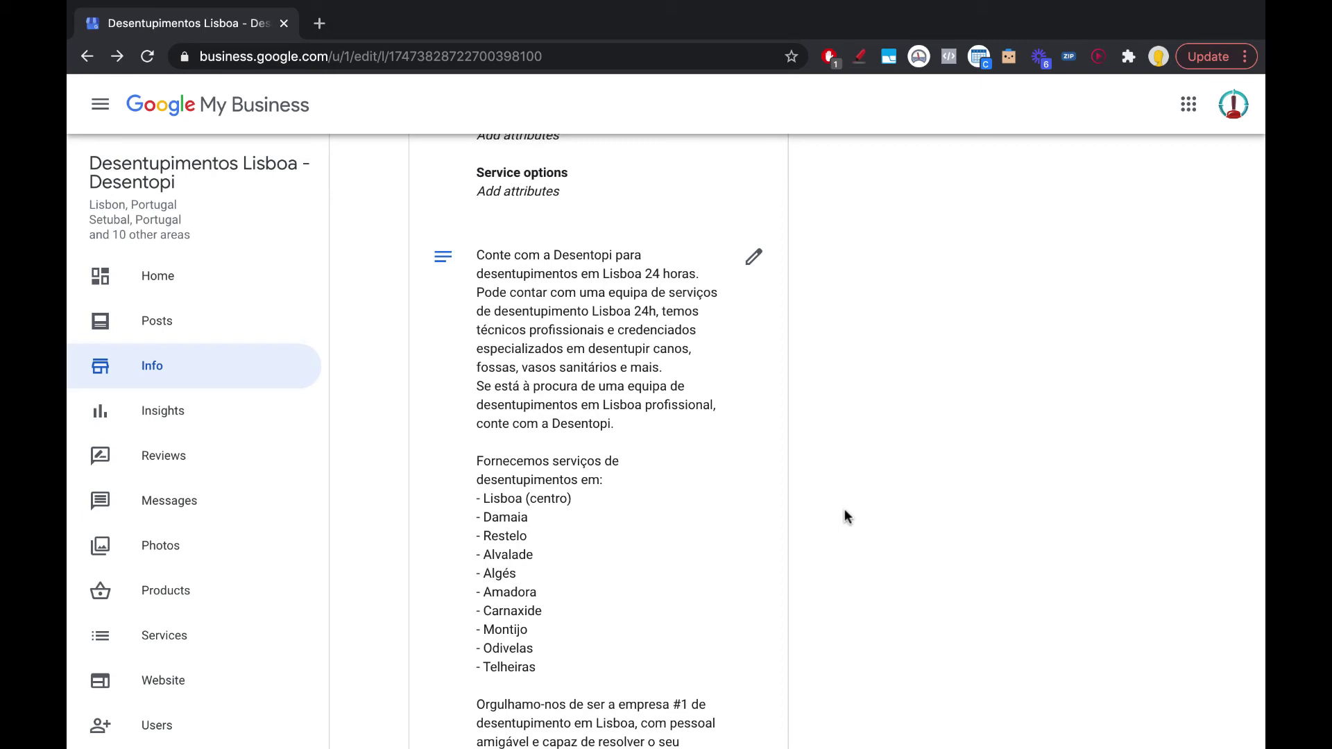
scroll(845, 513, down, 1)
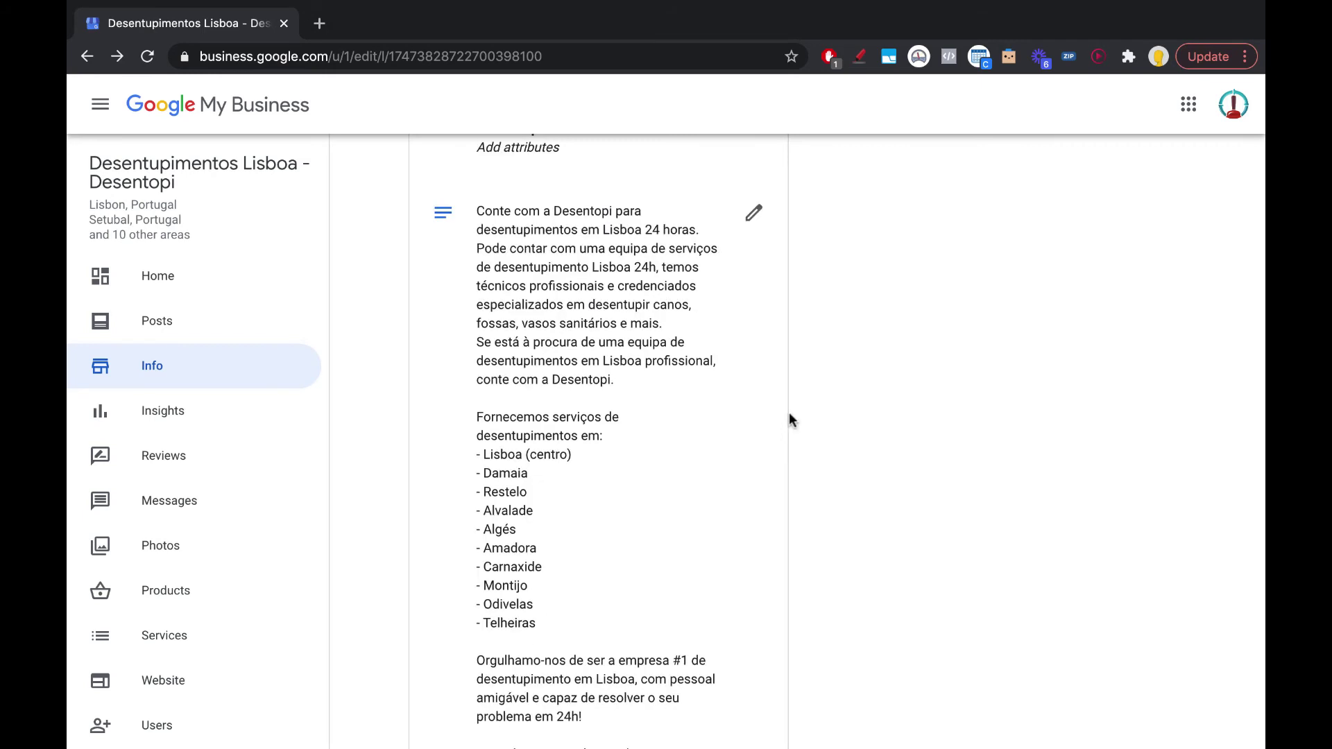
Check the opening date and photos entries at the end of the business information
scroll(789, 416, down, 4)
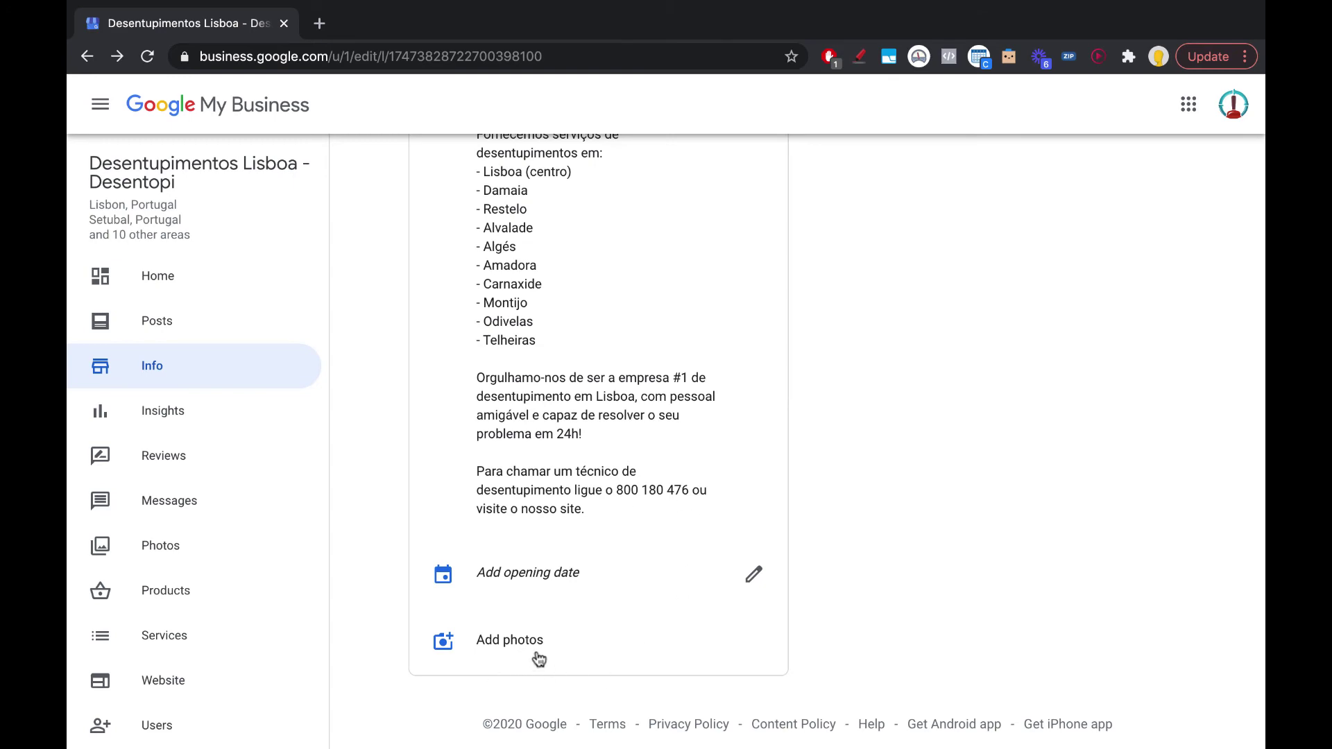
scroll(800, 526, up, 1)
scroll(800, 526, down, 1)
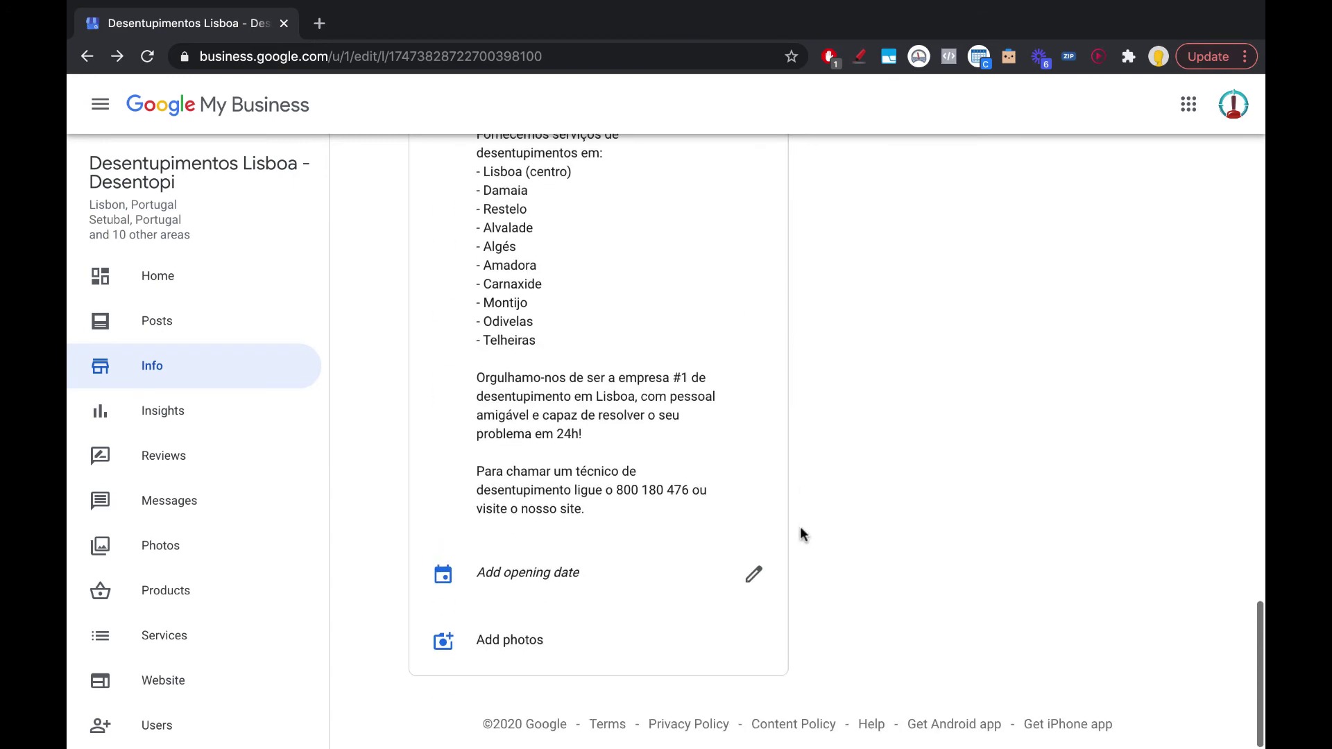
scroll(818, 519, up, 5)
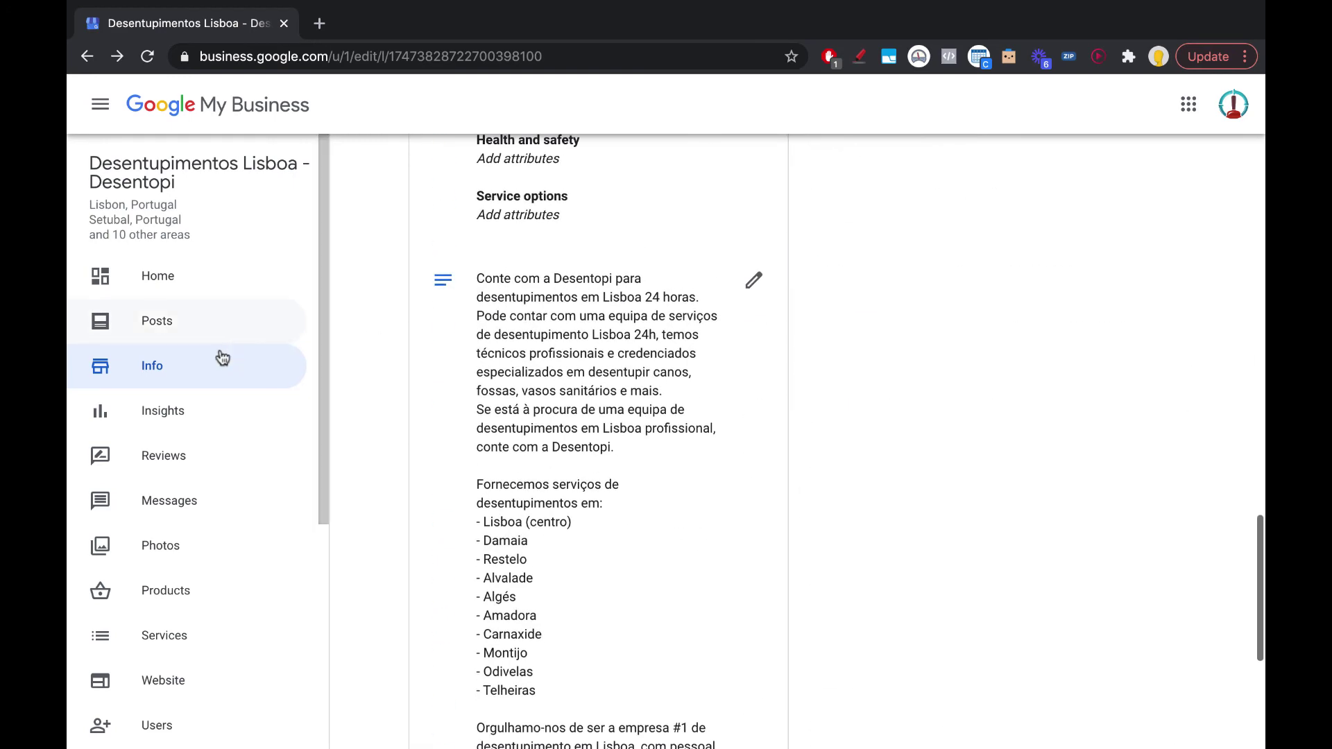
Open the business insights and examine the queries used to find the business
click(186, 412)
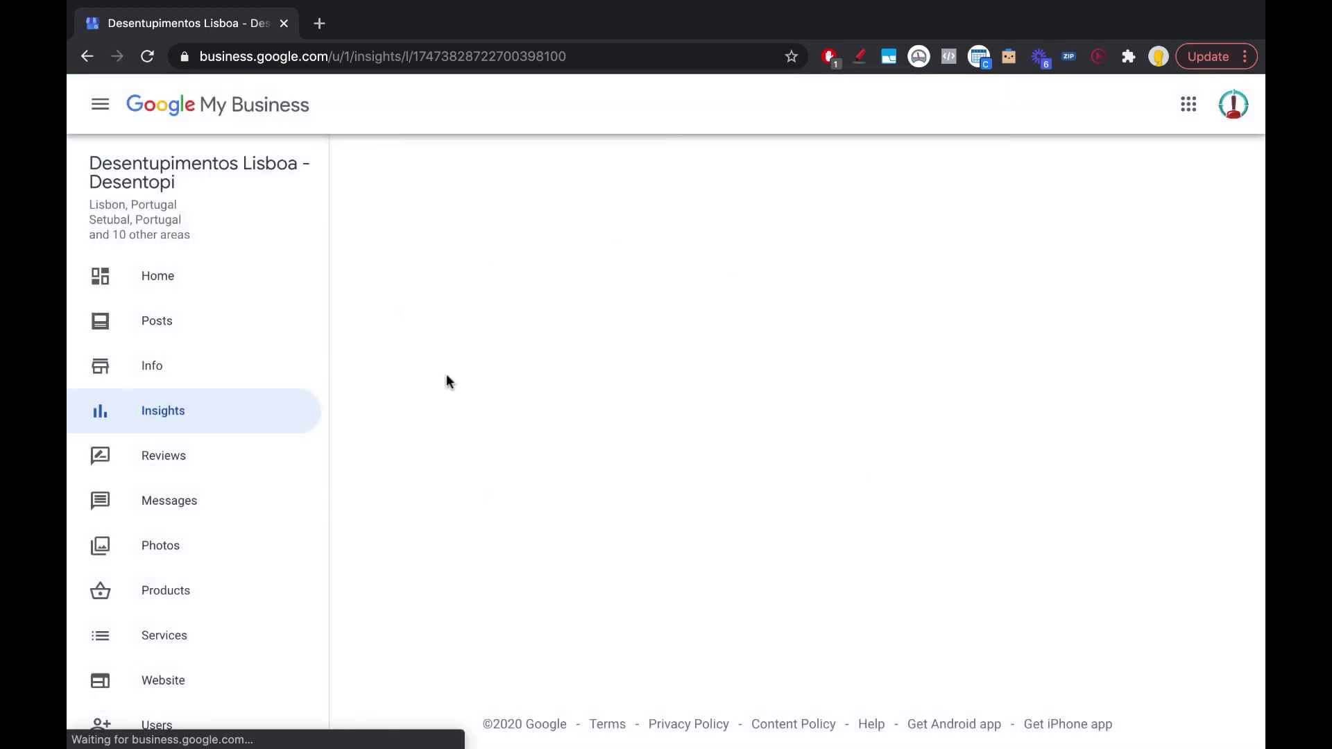
scroll(544, 487, down, 2)
scroll(544, 487, up, 1)
scroll(545, 489, down, 6)
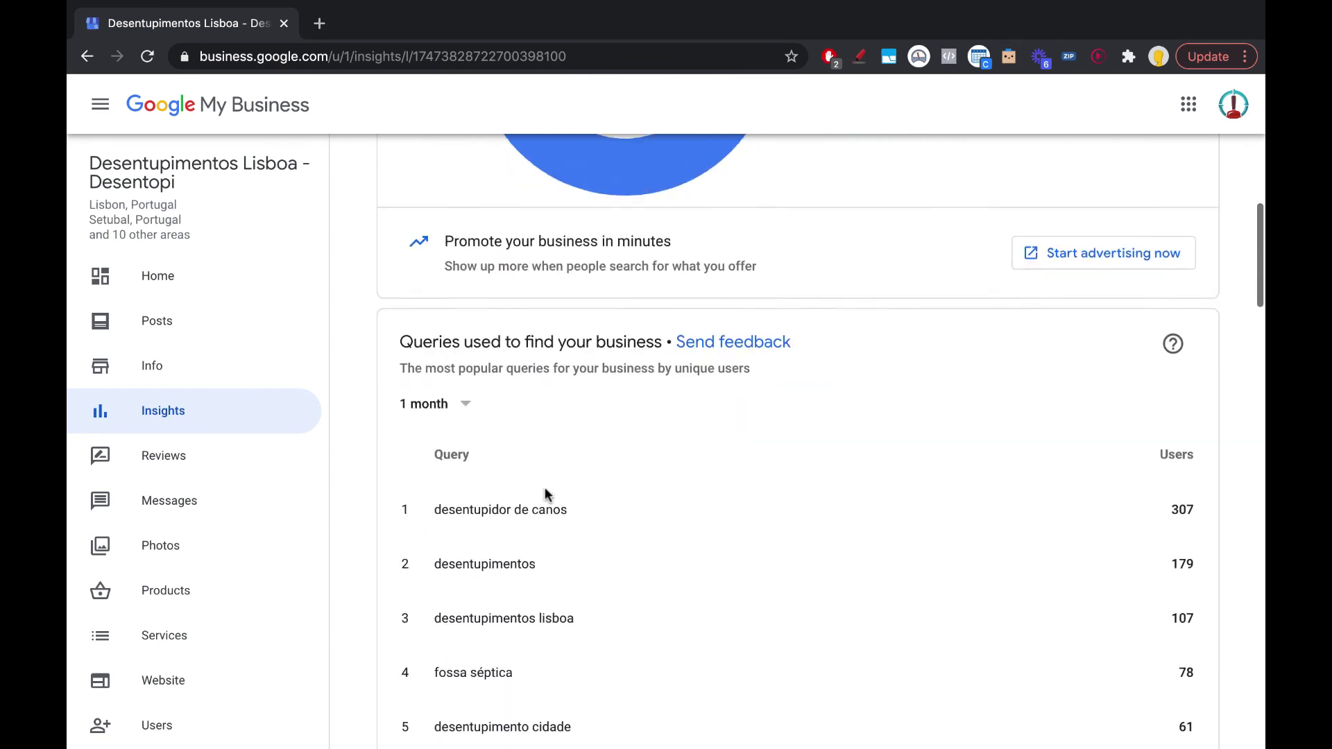
Browse the customer reviews and owner replies, then open the customer messaging page
click(203, 464)
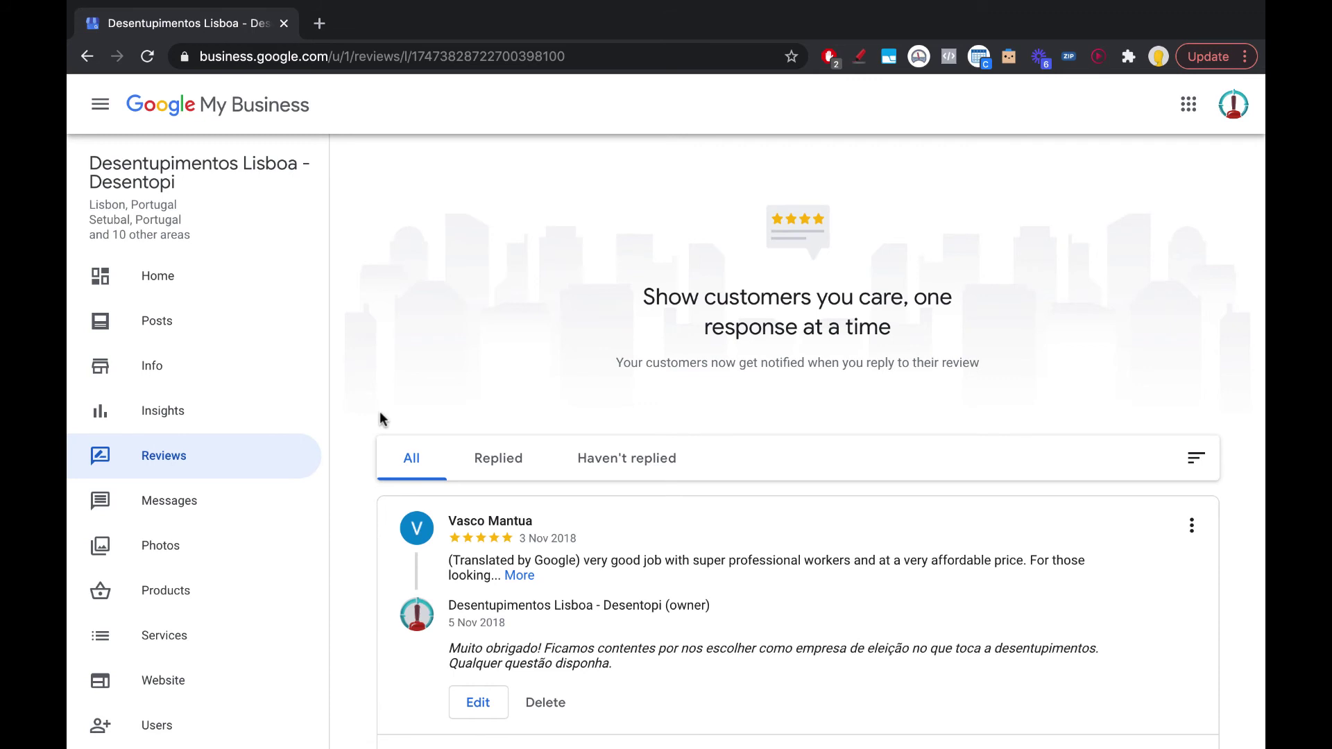
scroll(381, 418, down, 6)
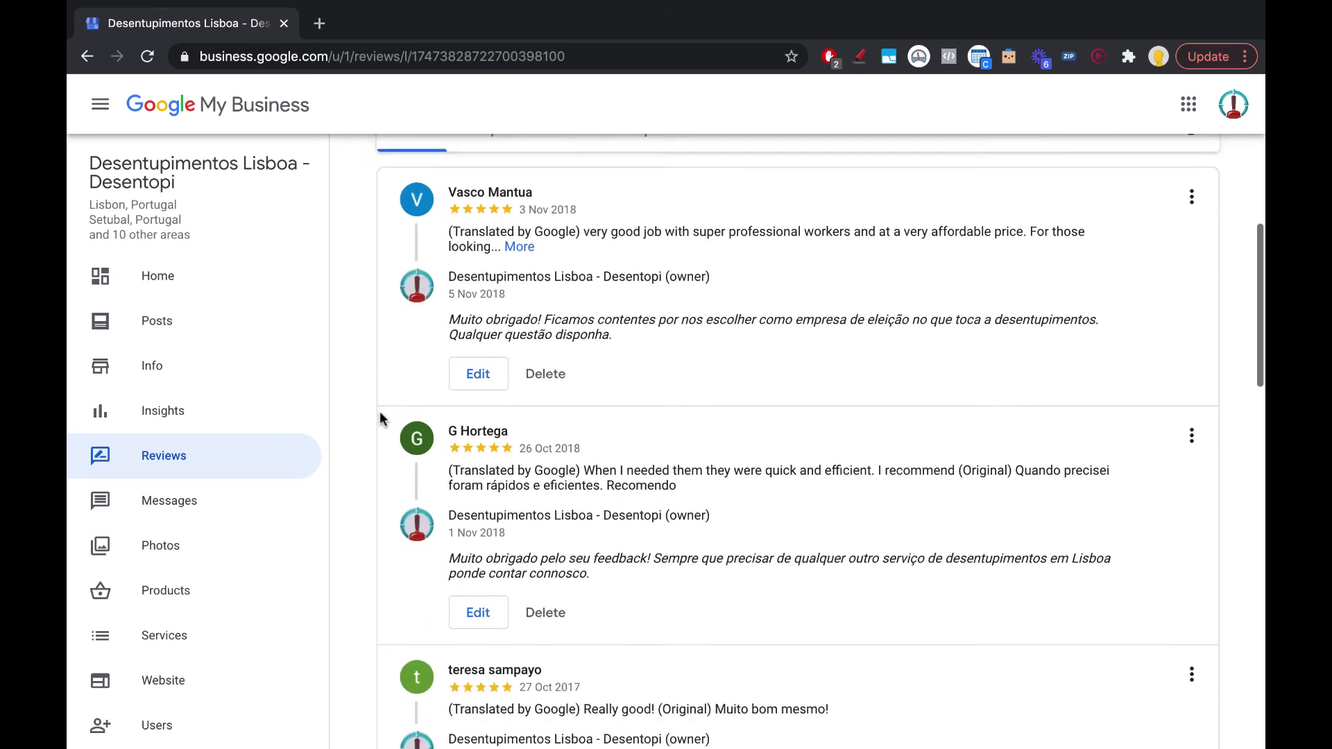
scroll(380, 418, up, 3)
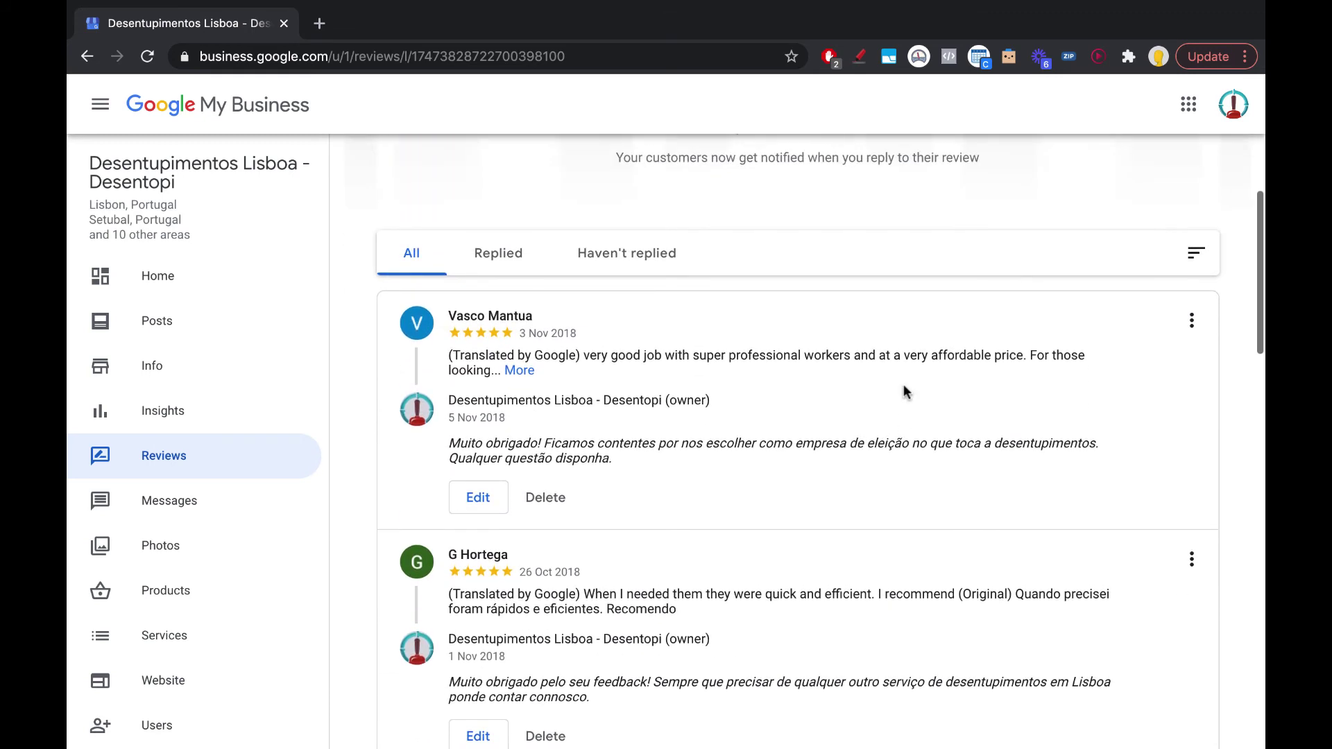
drag(555, 443, 789, 444)
click(768, 476)
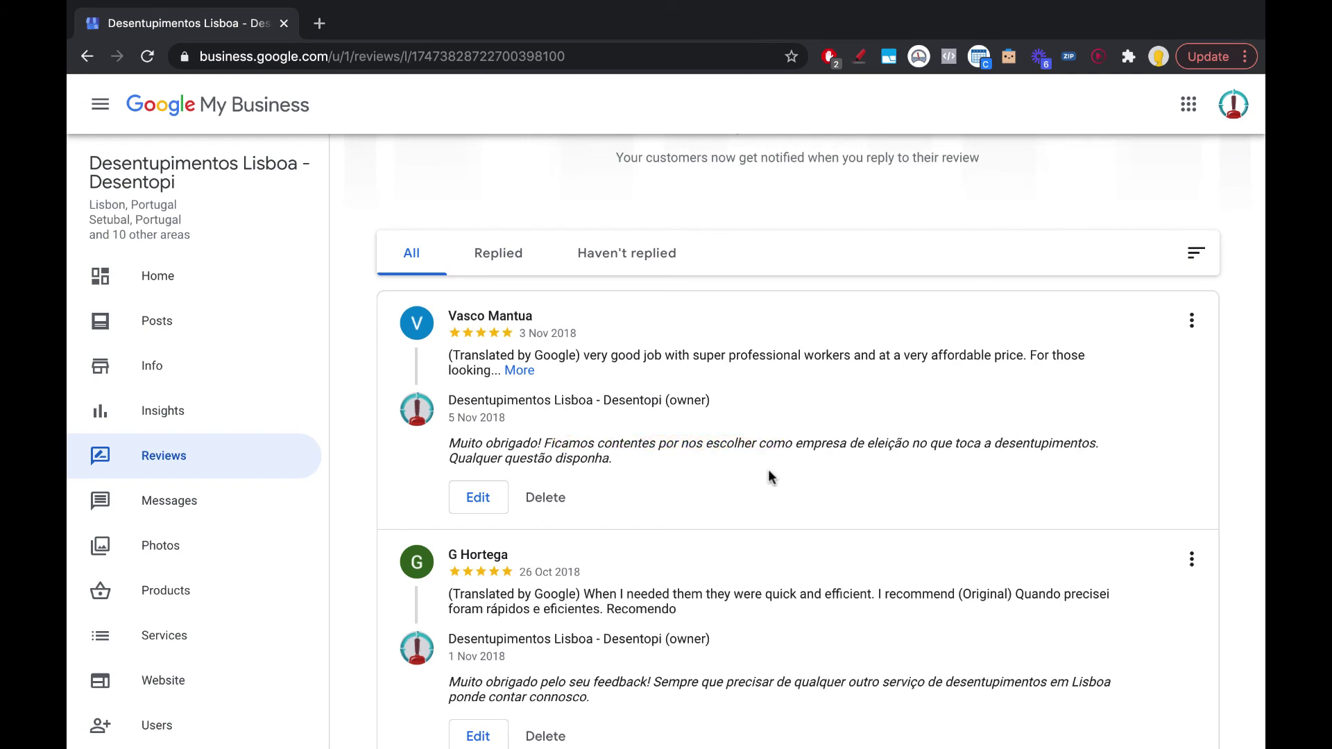
scroll(768, 476, down, 9)
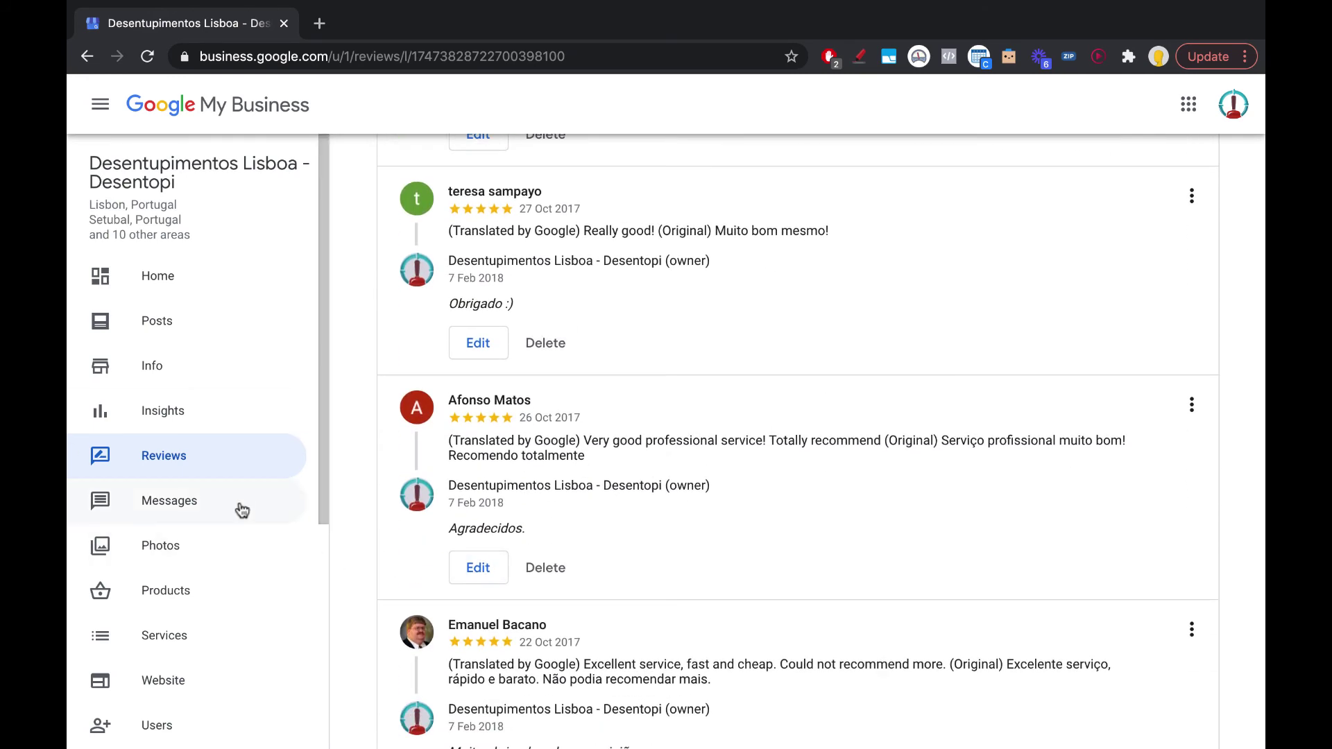
click(239, 508)
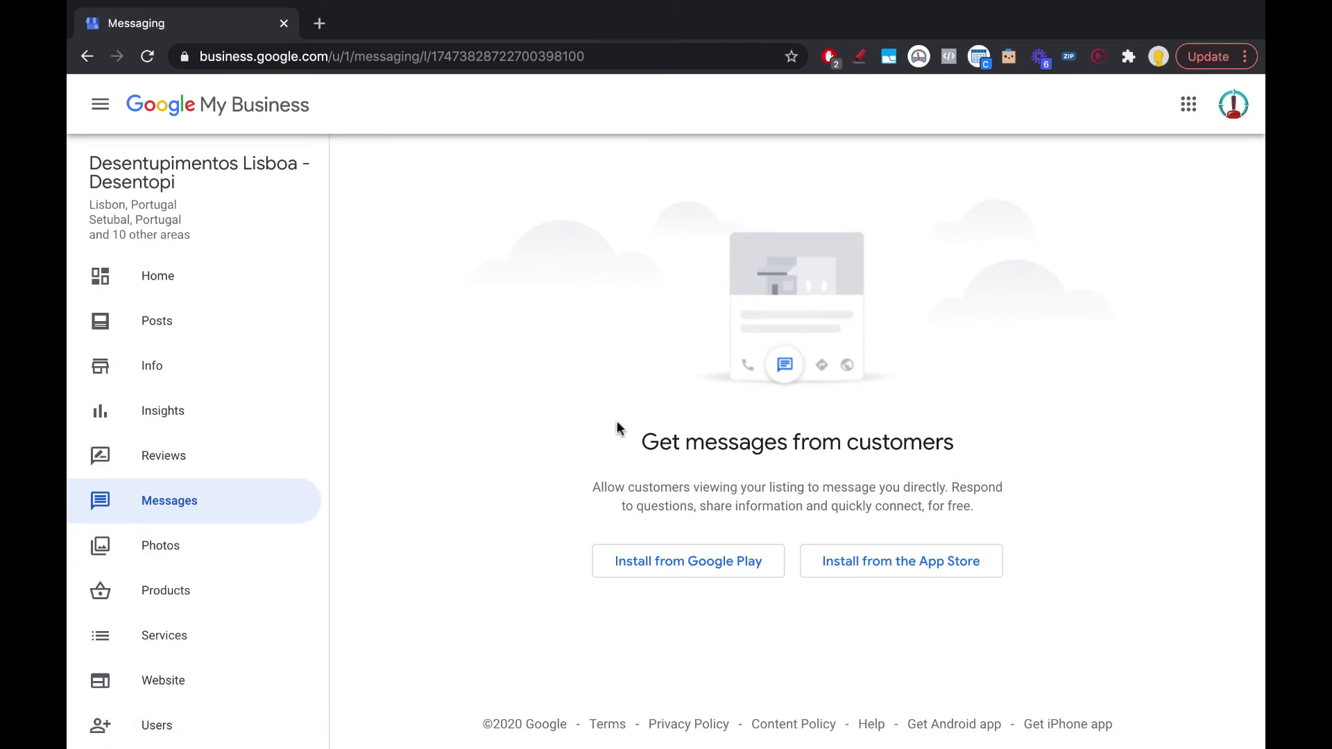
Open the business photos and browse the gallery of images and videos through to its end
click(191, 550)
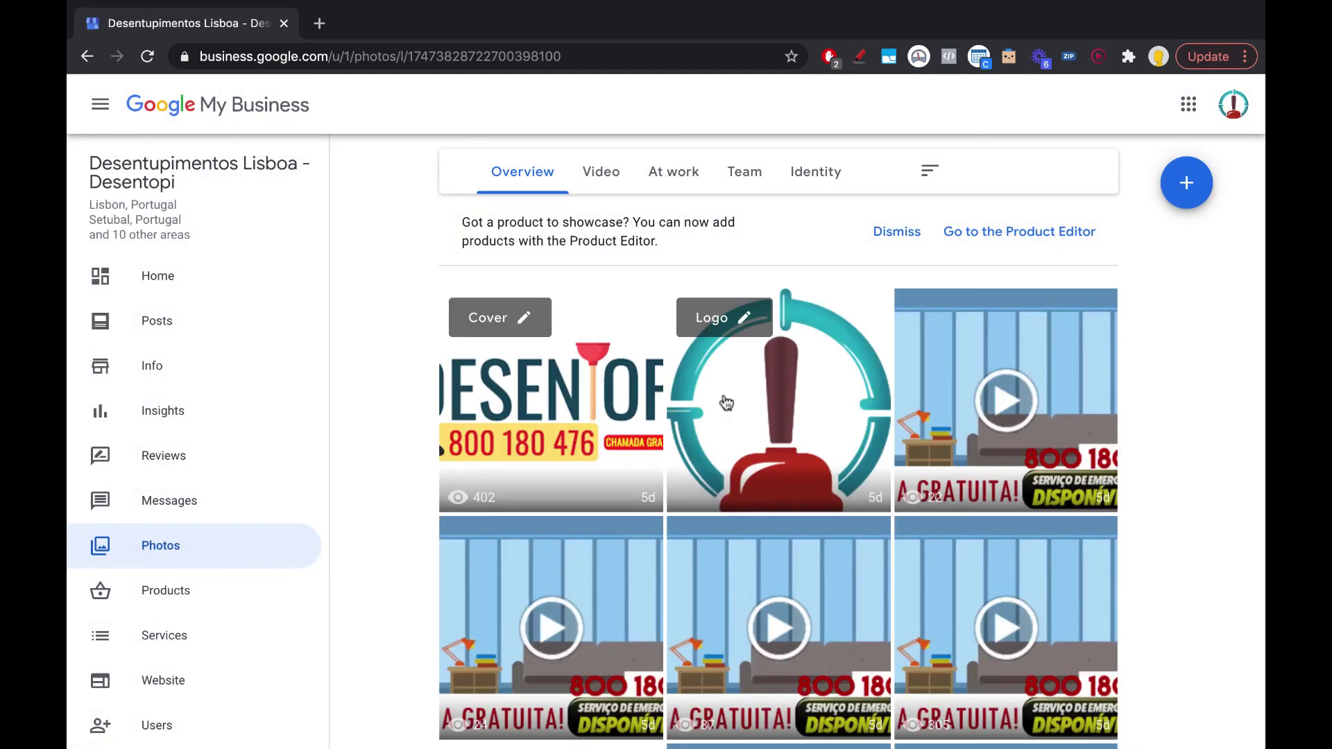
scroll(645, 382, down, 20)
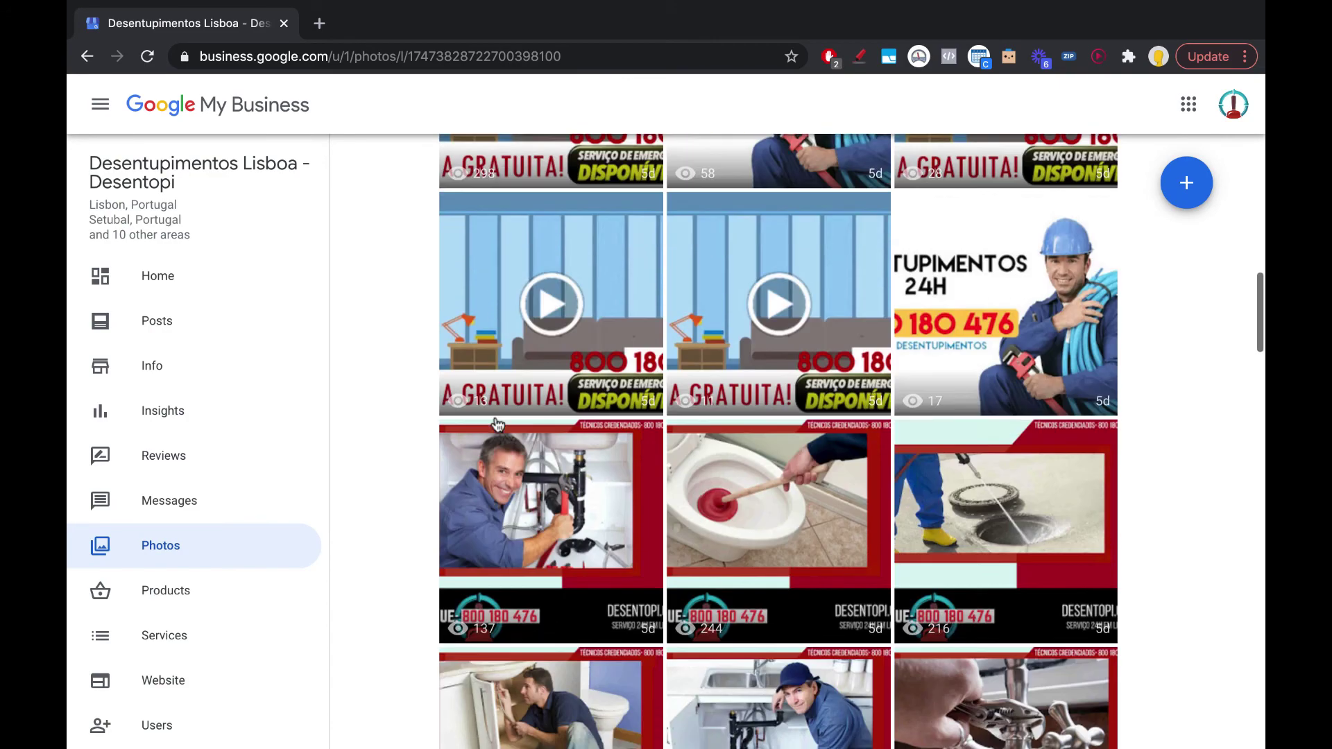
scroll(498, 425, down, 5)
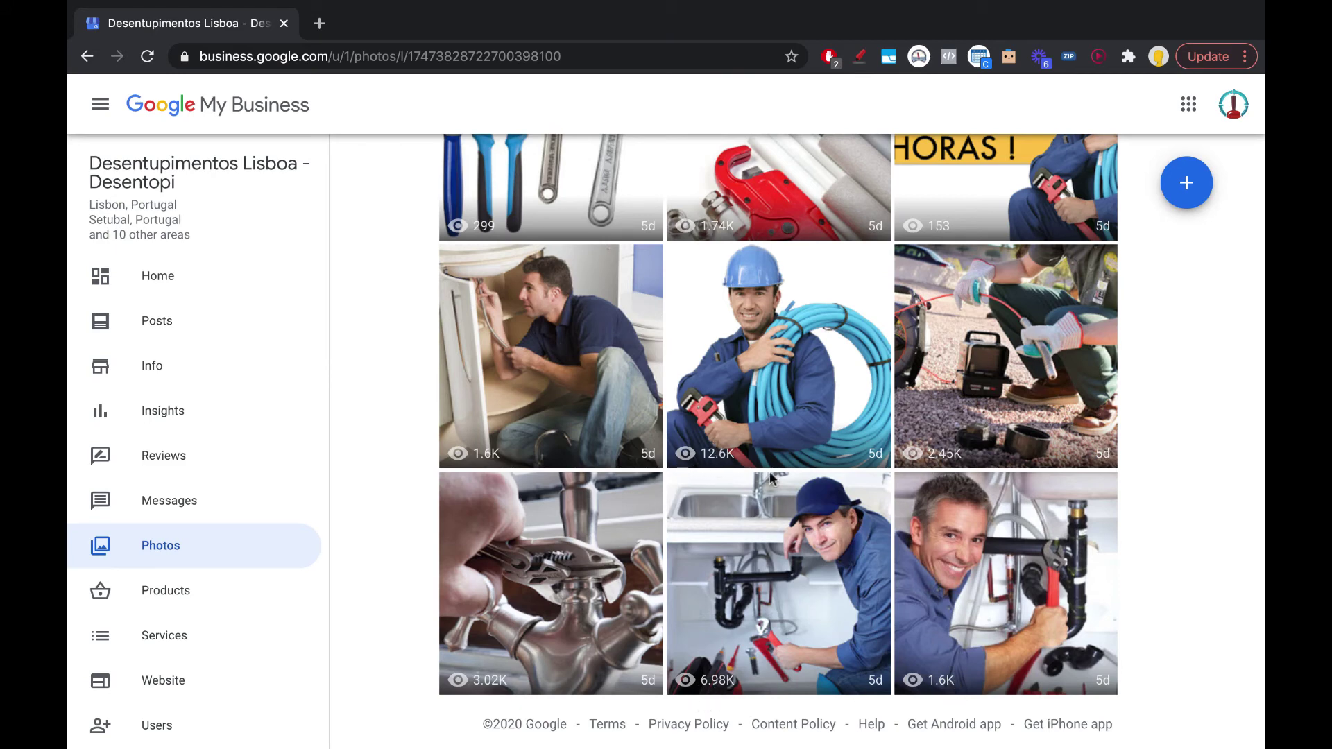
scroll(761, 441, up, 6)
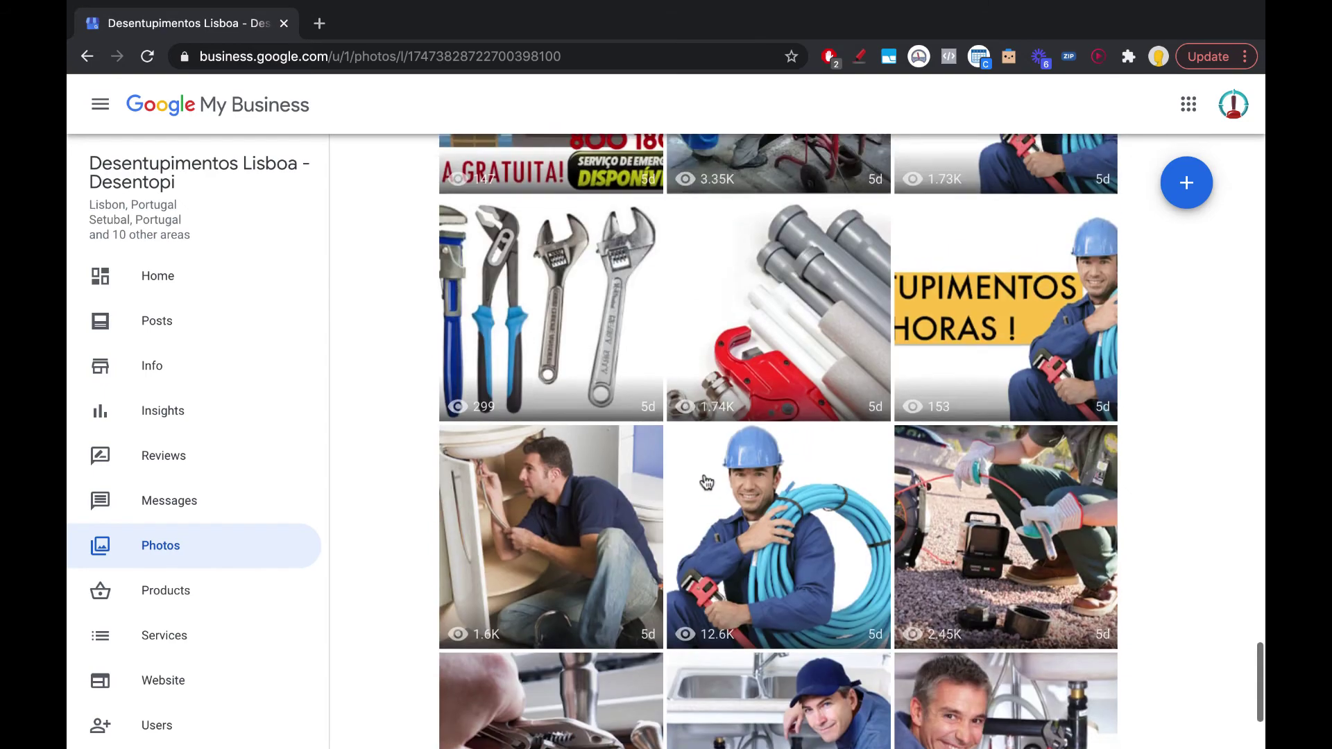
scroll(706, 482, up, 2)
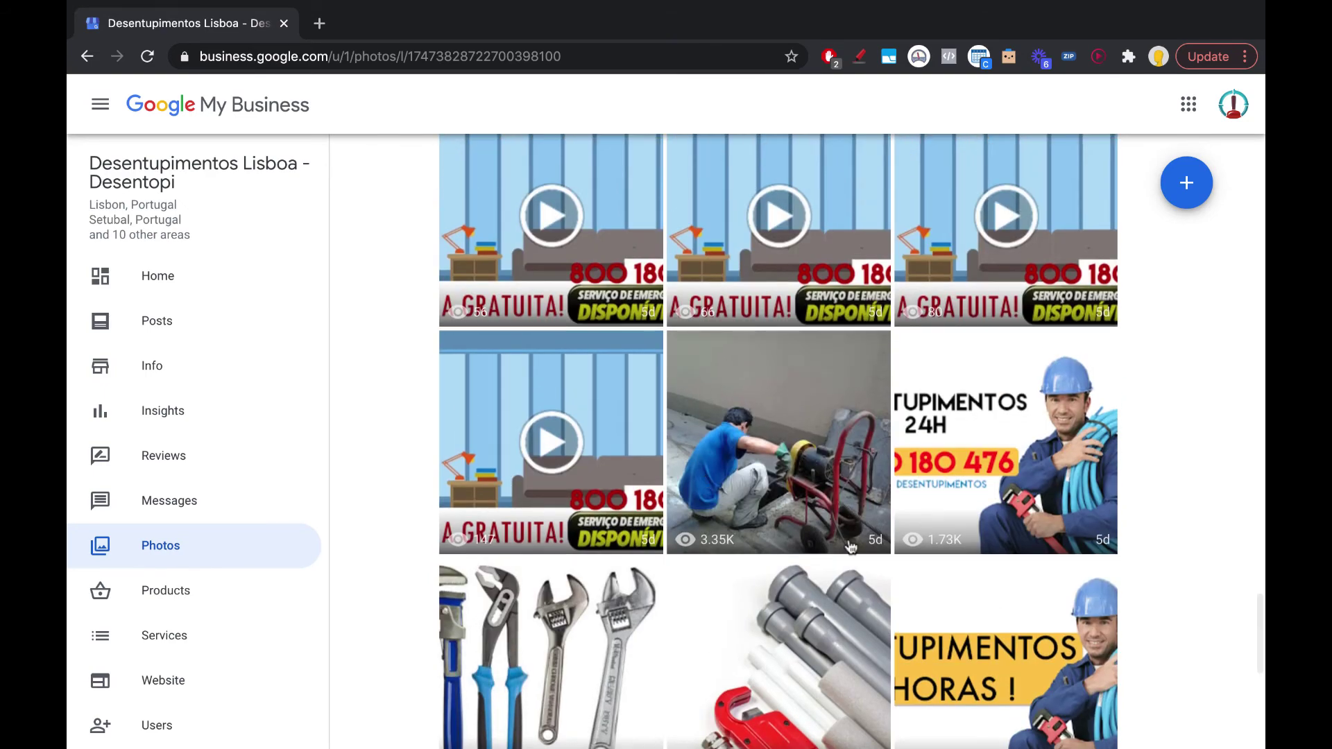
scroll(739, 548, down, 8)
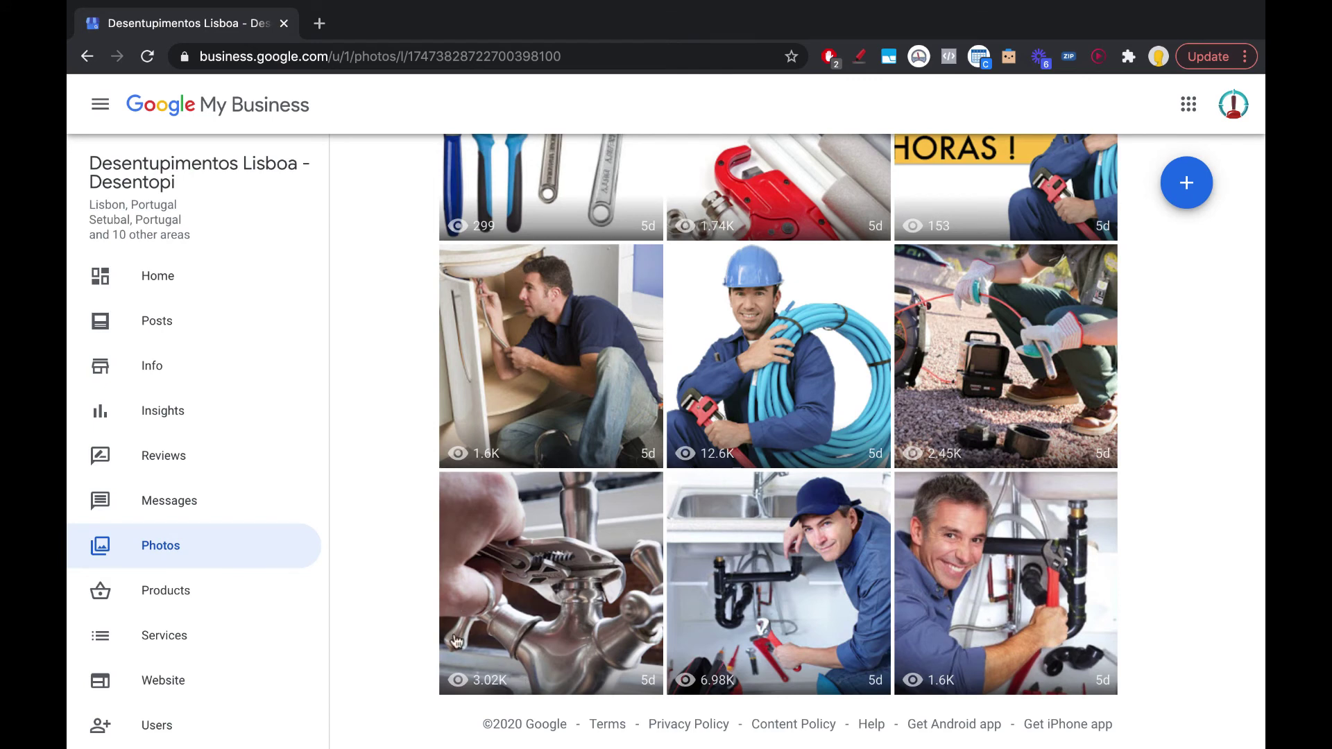
scroll(954, 627, up, 9)
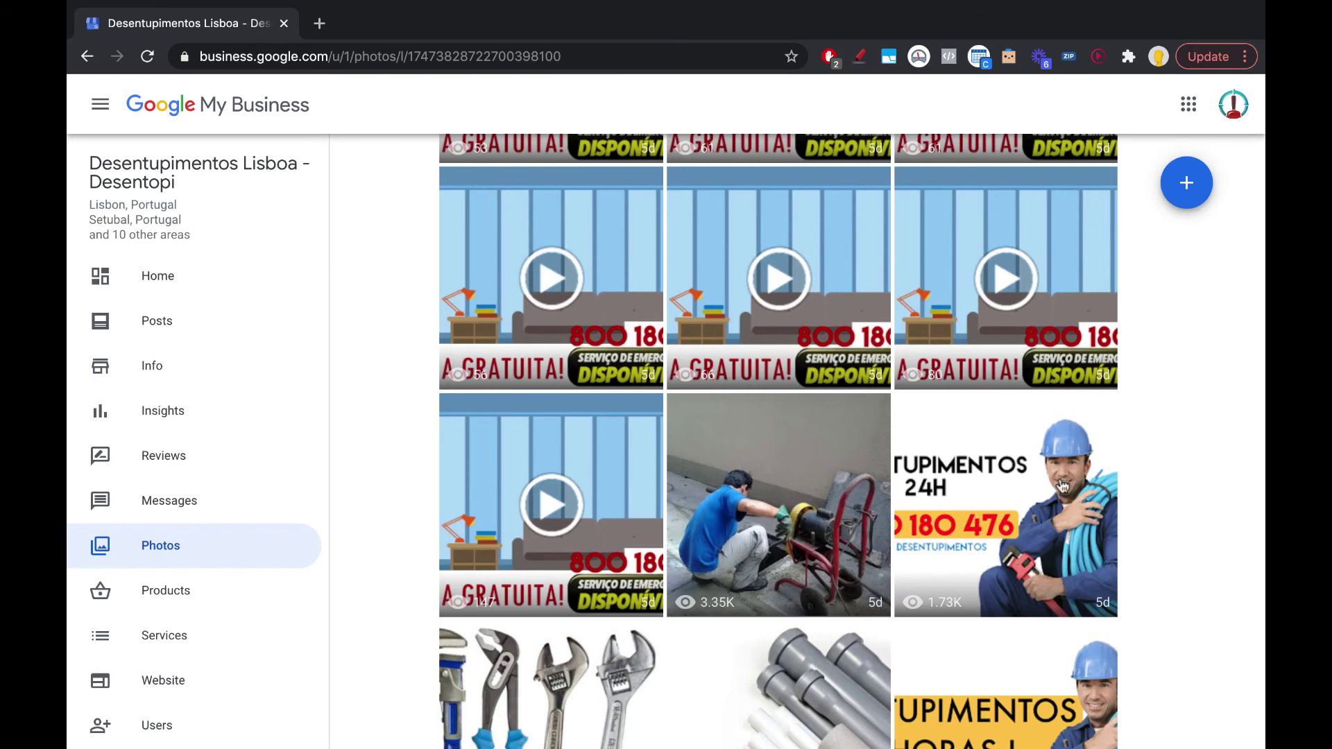
Return to the start of the photo gallery and look through the Video, At work, Team and Identity categories
scroll(958, 503, up, 10)
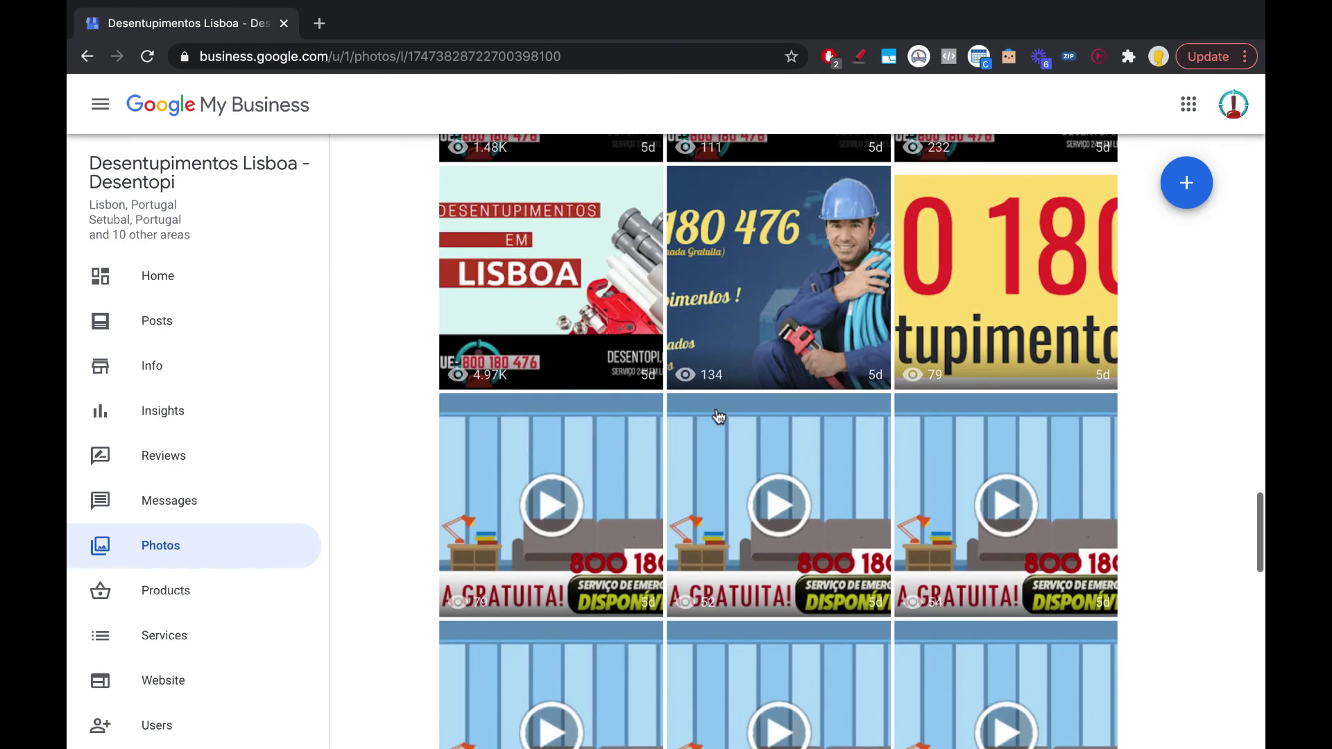
scroll(718, 415, up, 12)
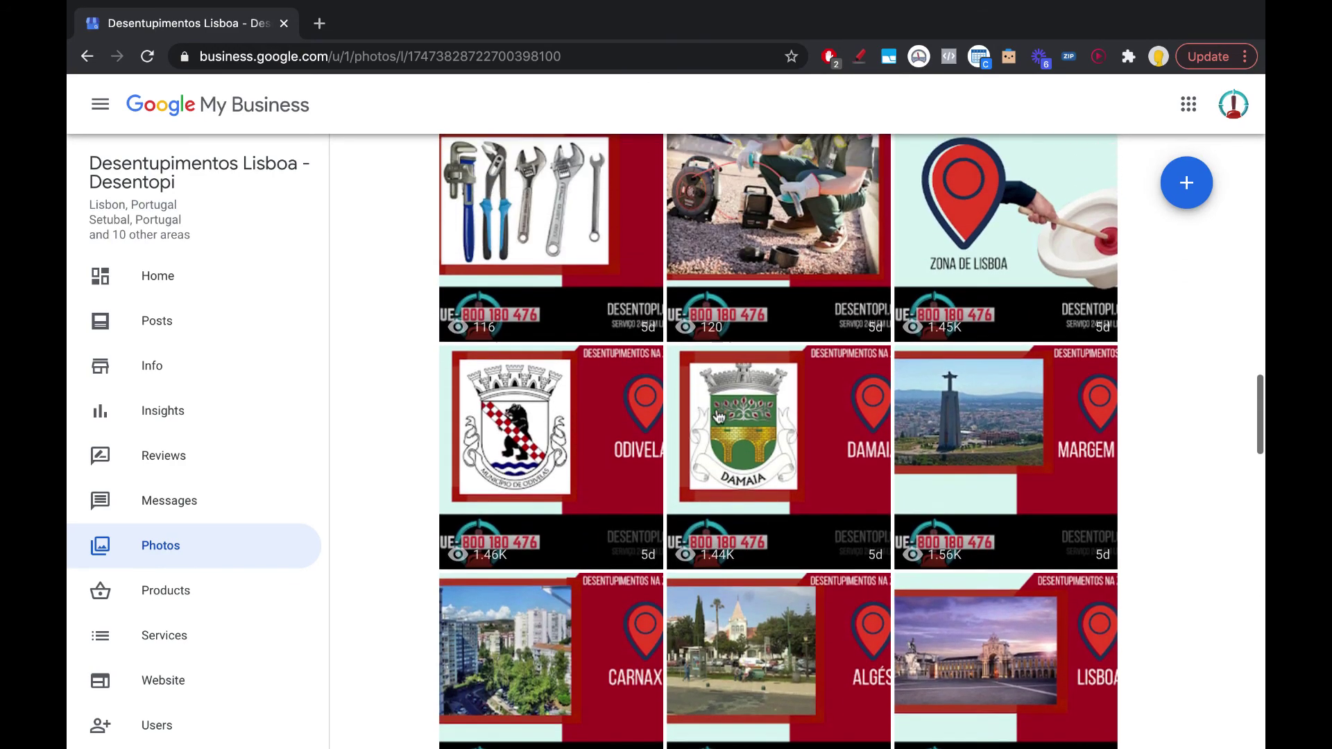
scroll(718, 415, up, 6)
scroll(718, 415, down, 4)
scroll(718, 415, up, 15)
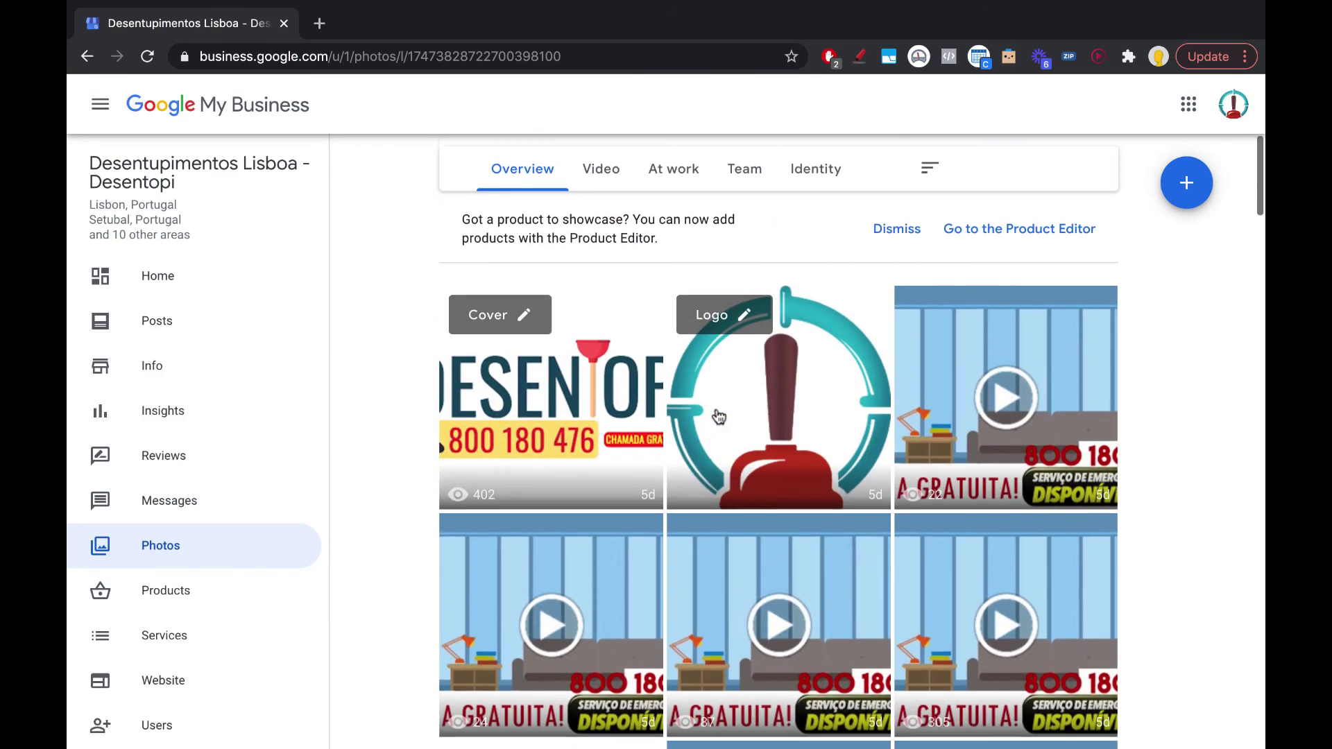
click(602, 174)
click(678, 174)
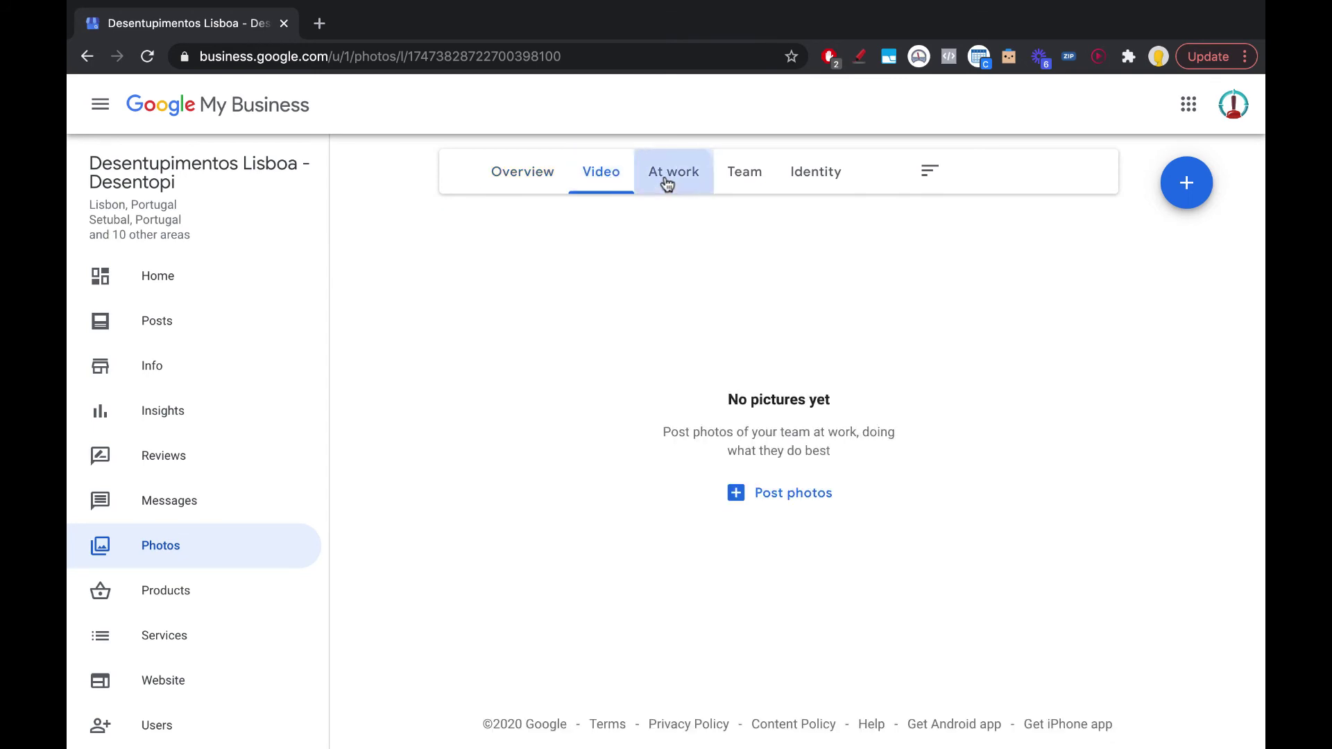
click(772, 173)
click(801, 174)
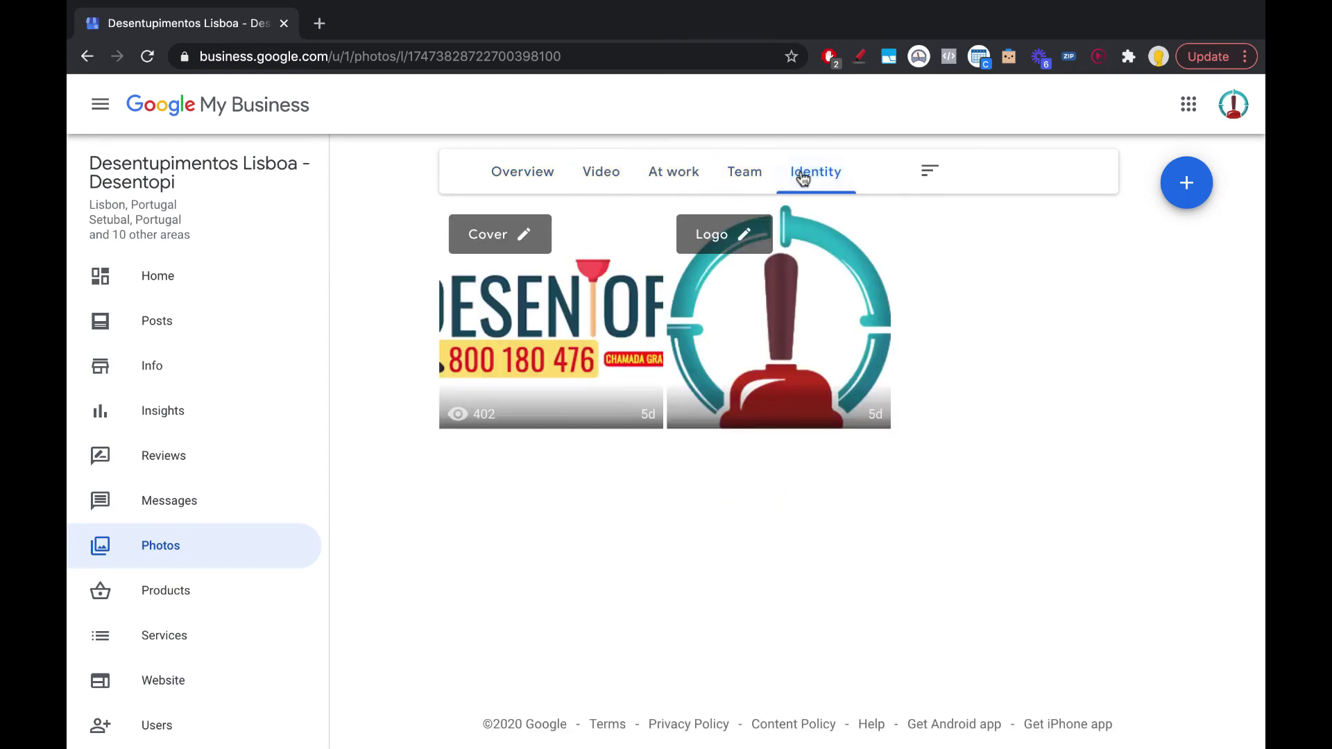
click(748, 171)
click(668, 182)
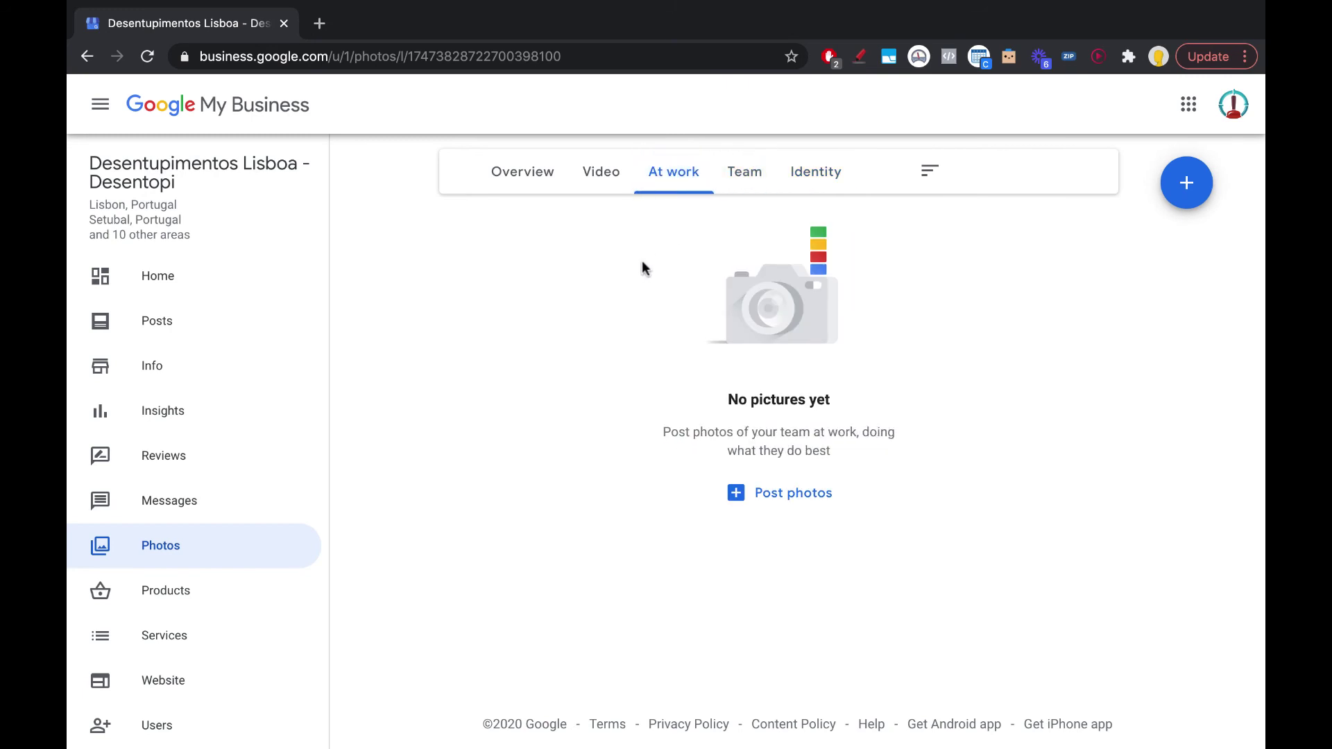
Review the business's product listings and its list of drainage services
click(208, 557)
click(202, 591)
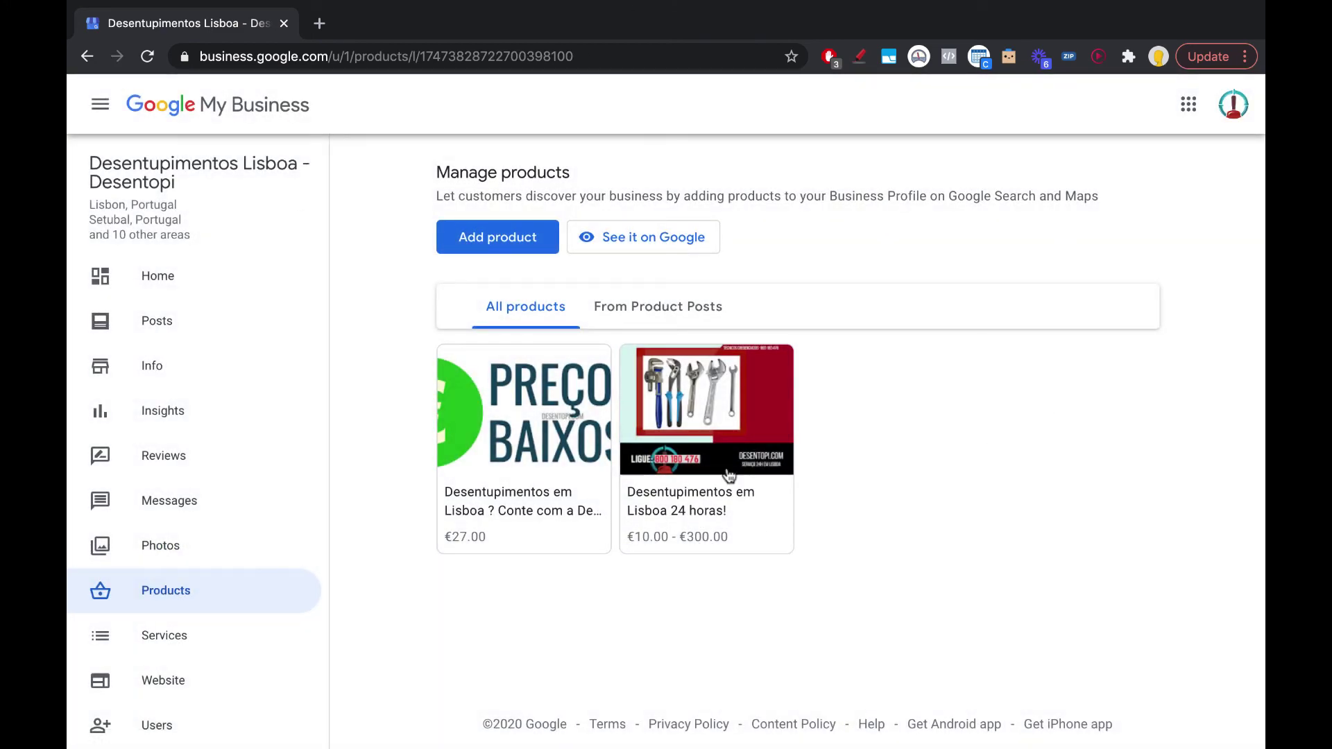
click(127, 647)
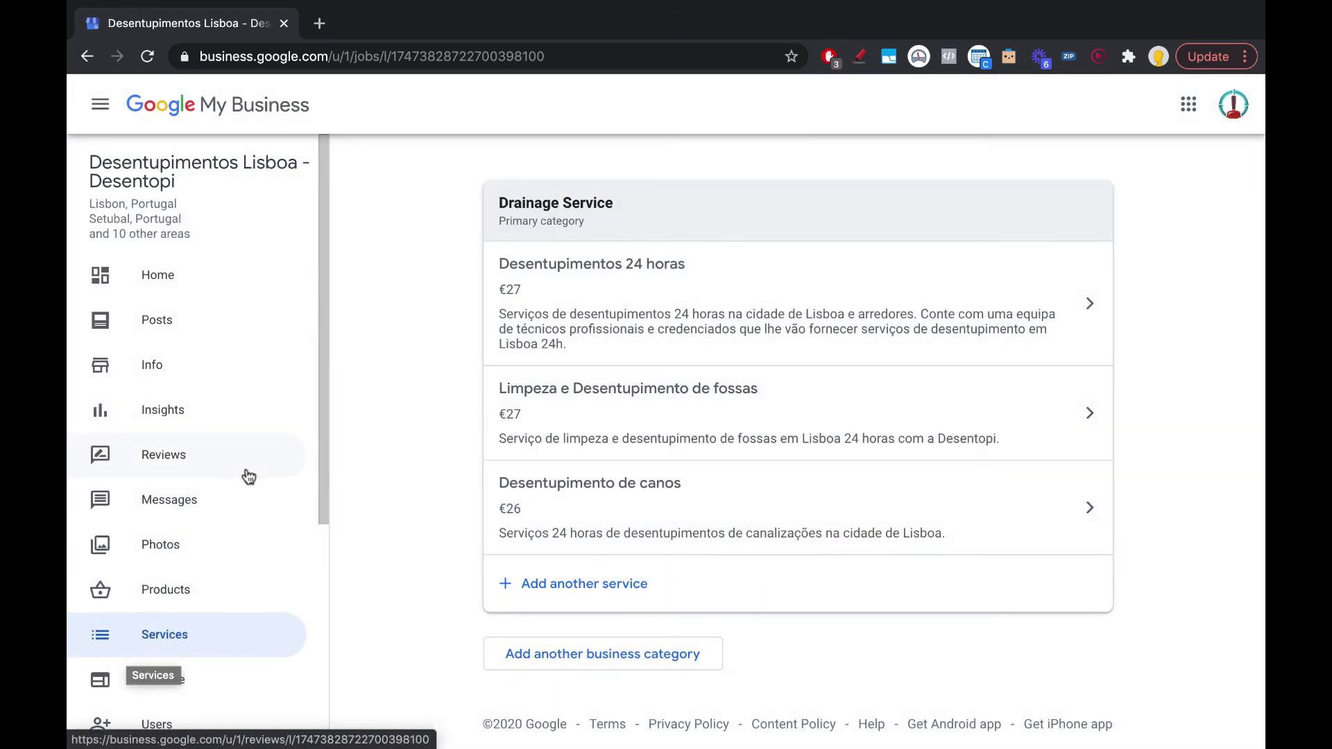
Open the business website editor and browse the site preview from the posts down to the testimonials
scroll(229, 510, down, 3)
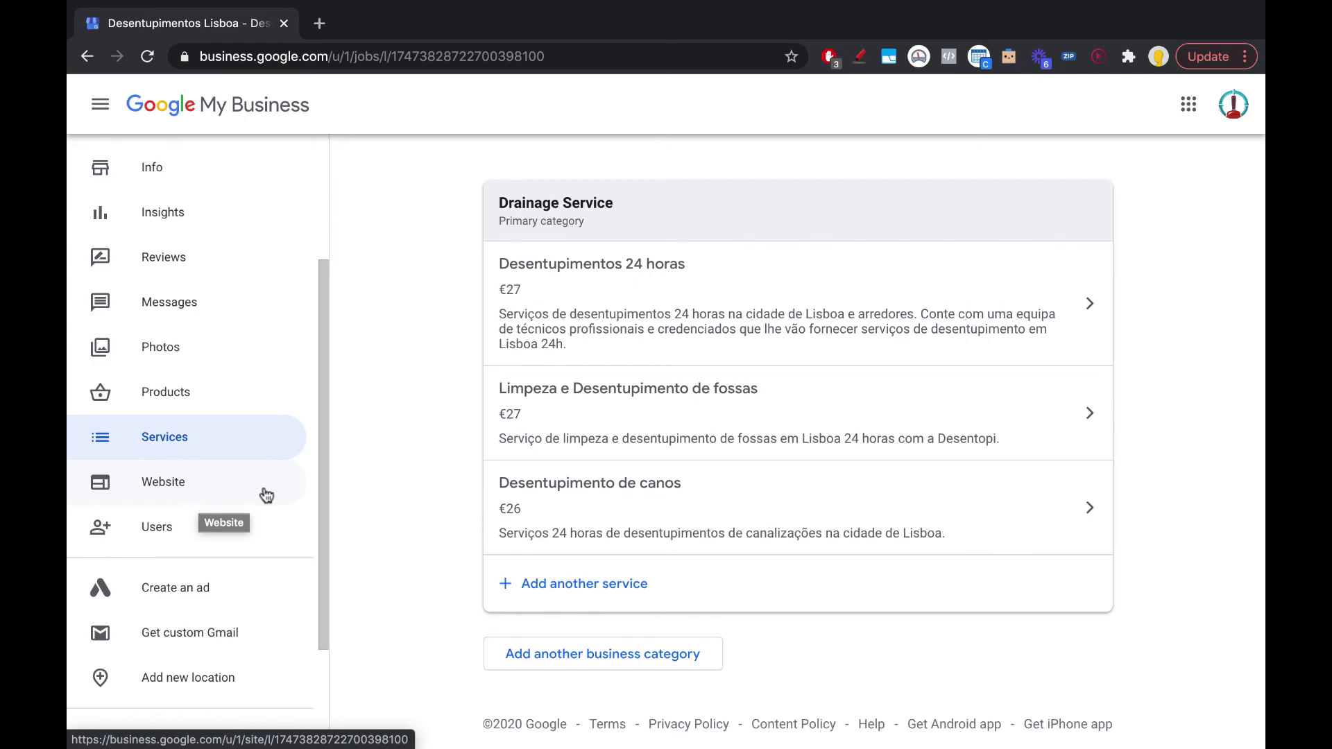
click(179, 482)
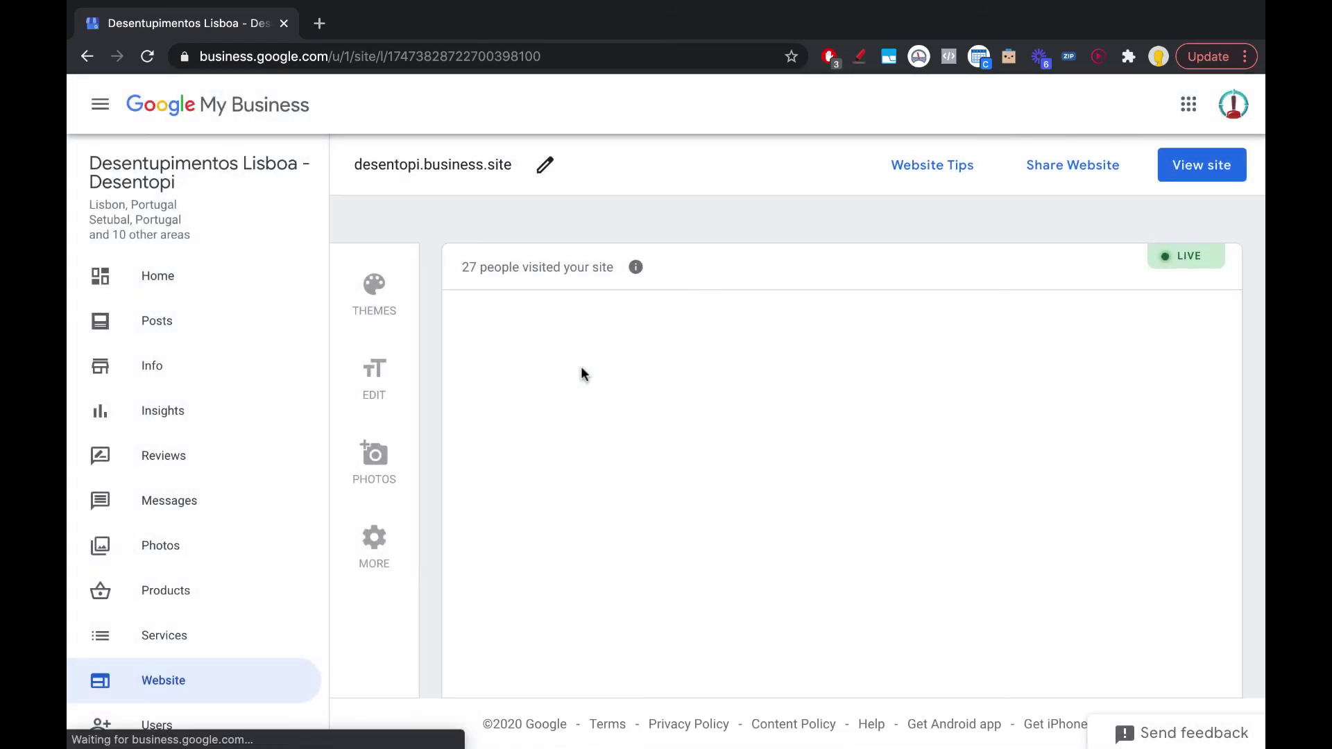
scroll(600, 601, down, 5)
scroll(600, 601, down, 10)
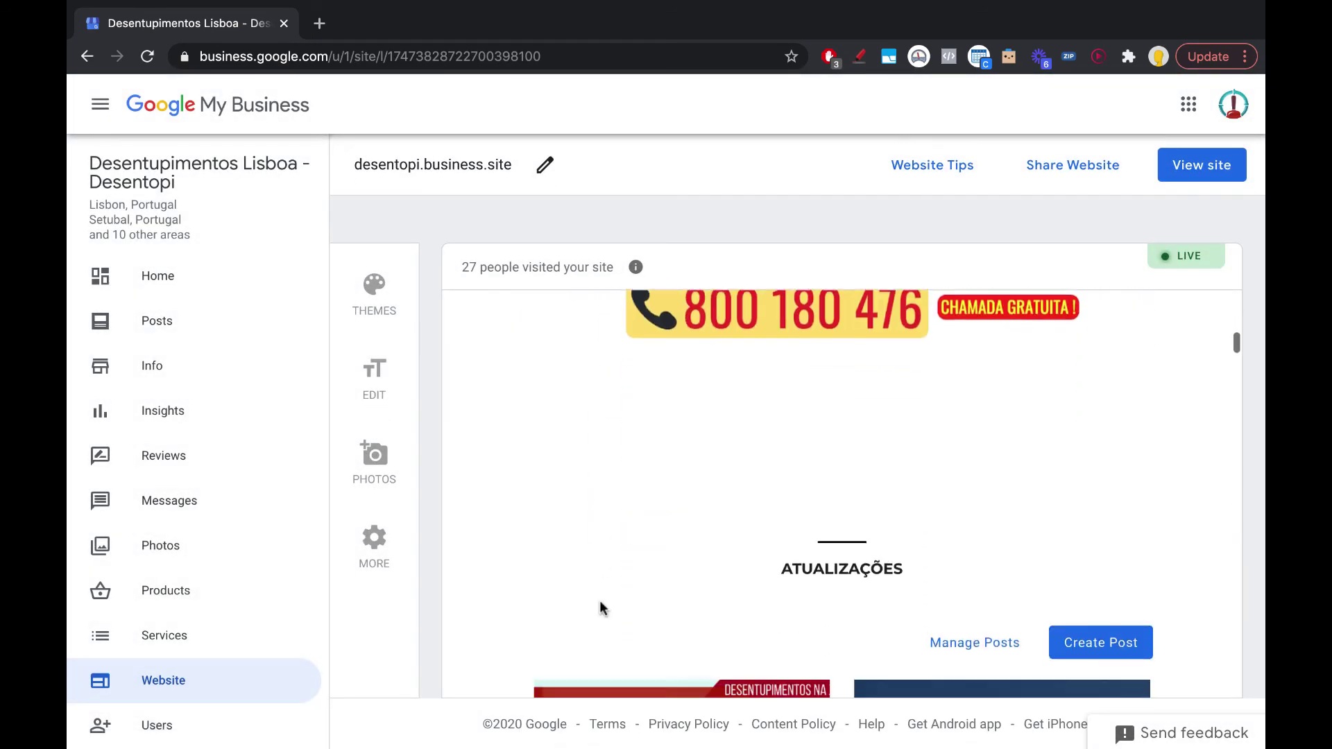
scroll(588, 548, down, 10)
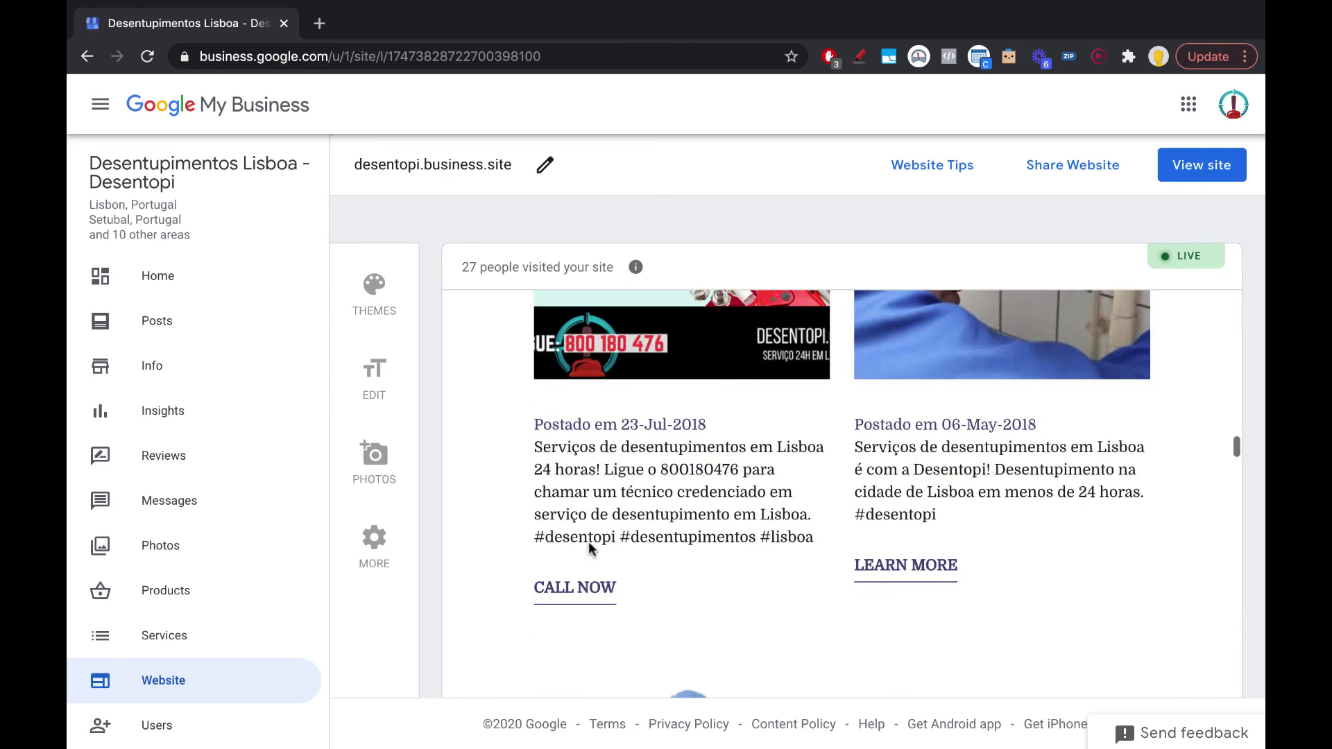
scroll(470, 372, down, 5)
scroll(470, 373, up, 6)
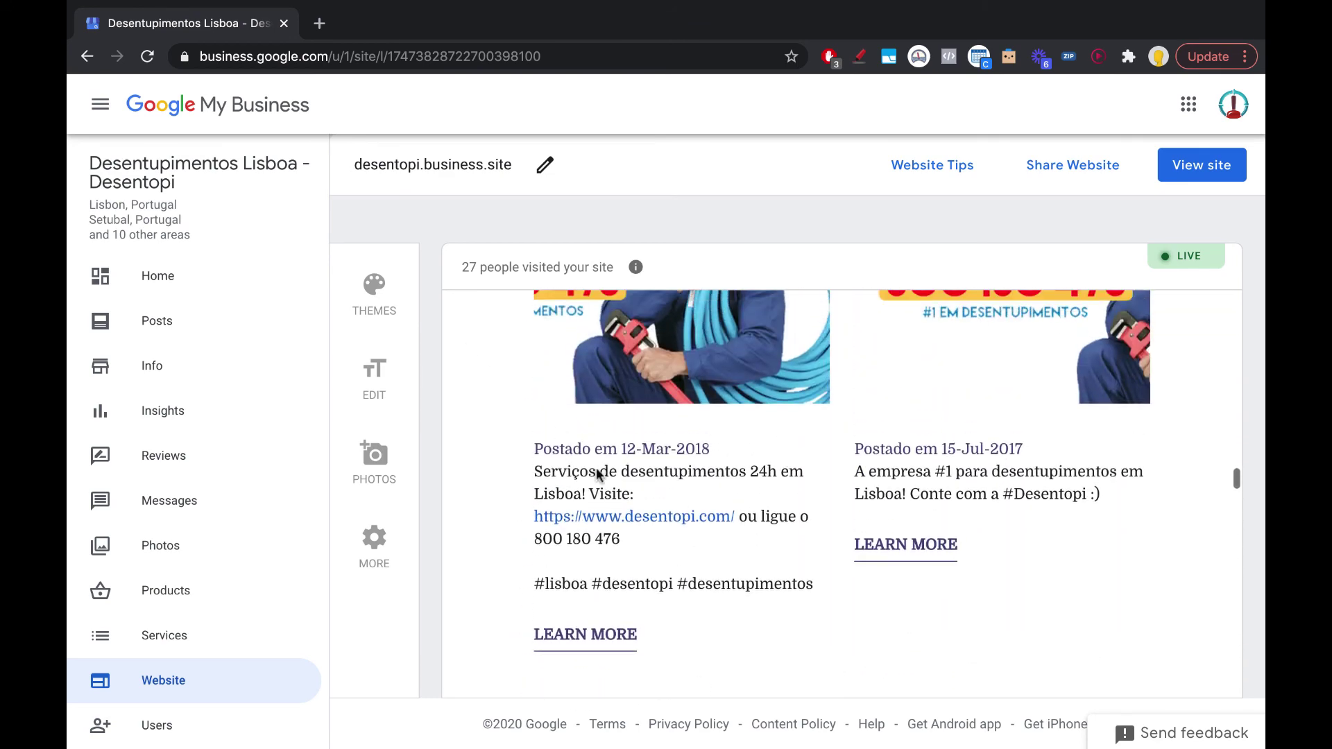
scroll(576, 377, down, 5)
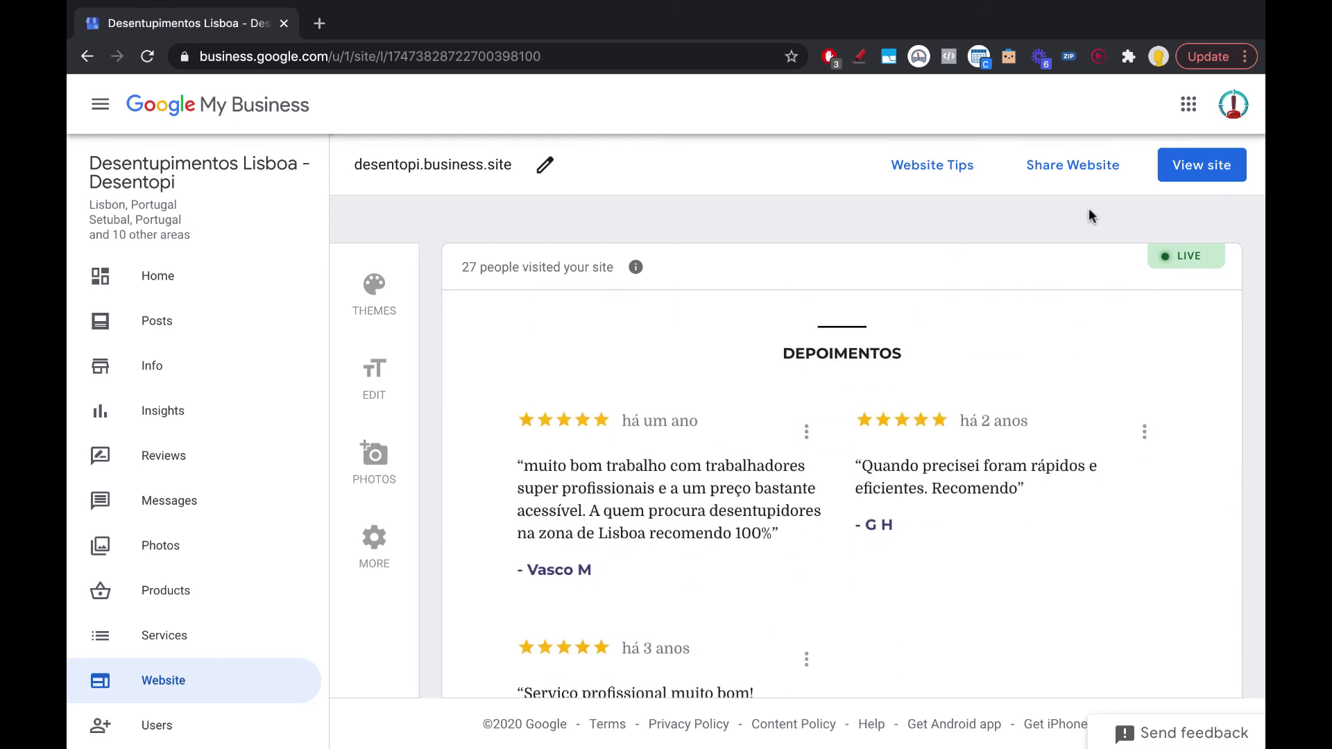
View the published desentopi.business.site website and translate the page into English
click(1188, 172)
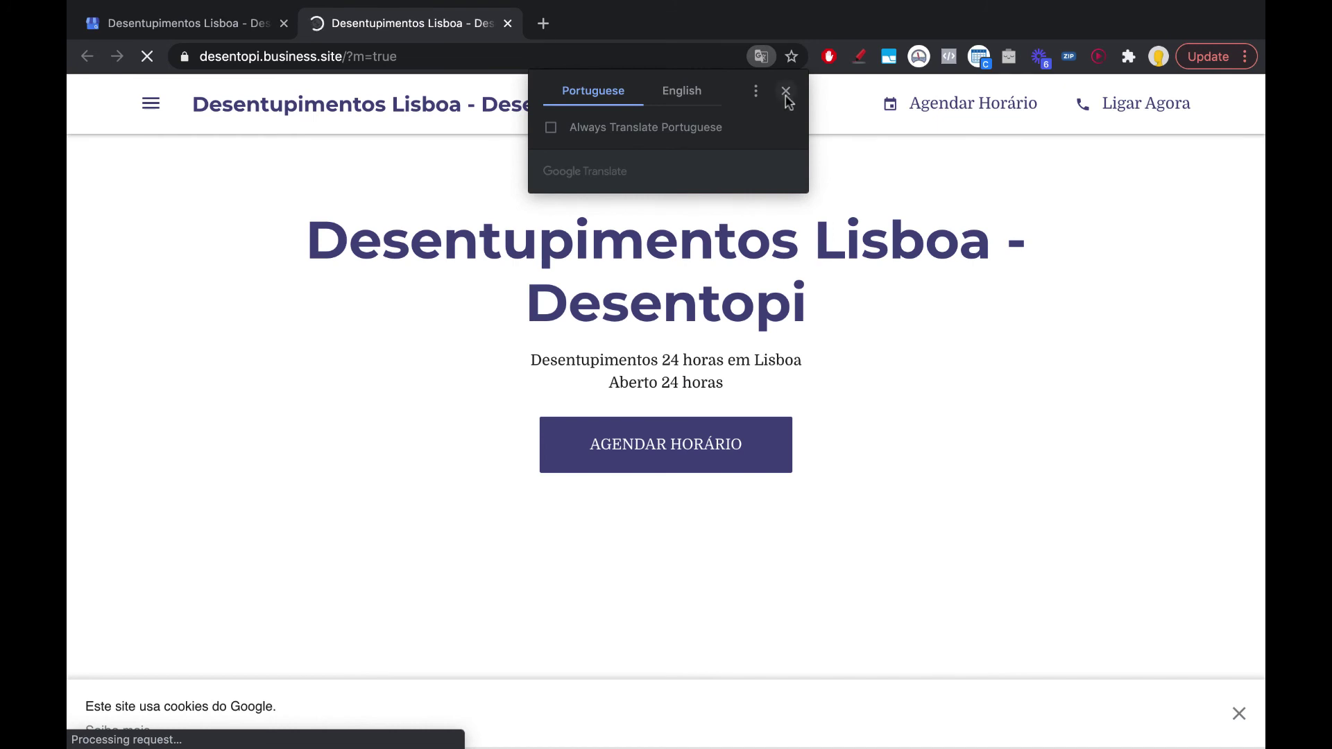
click(786, 92)
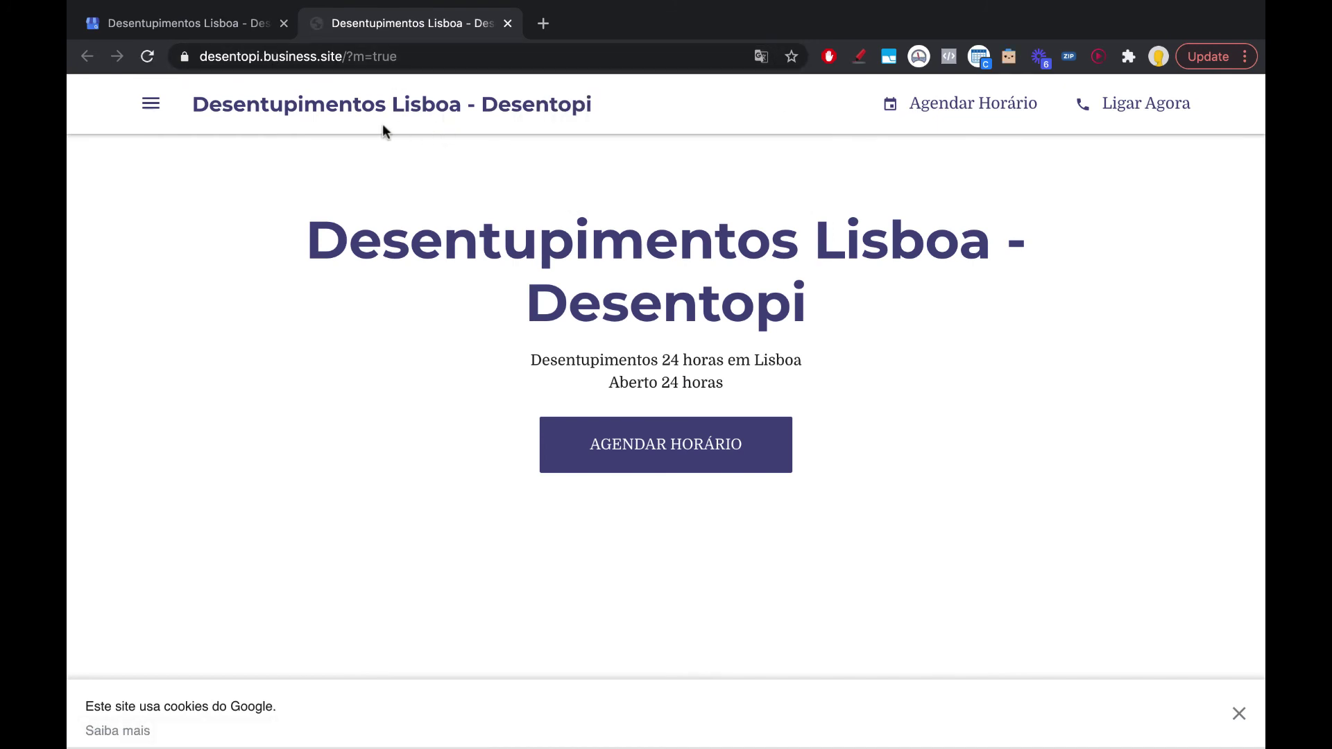
scroll(633, 417, down, 1)
scroll(633, 333, up, 1)
scroll(633, 416, down, 1)
scroll(763, 402, up, 1)
right_click(928, 386)
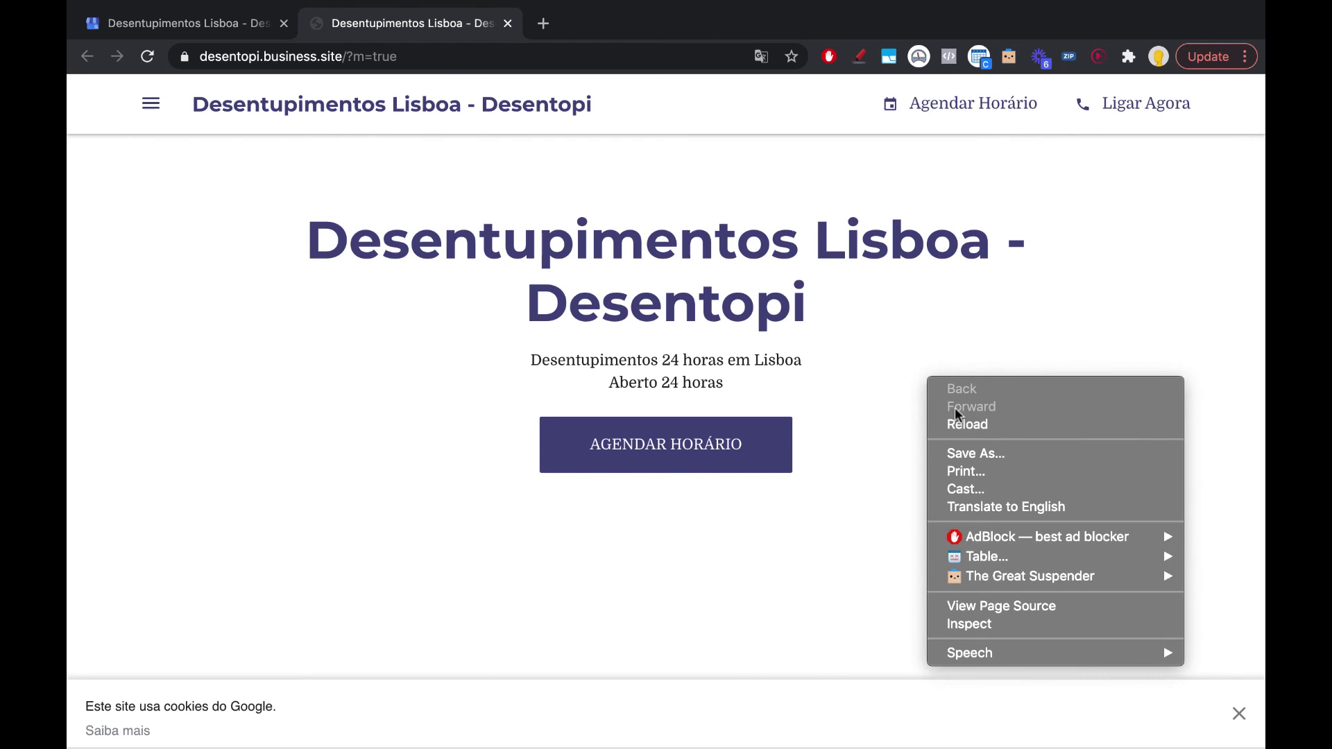
click(984, 512)
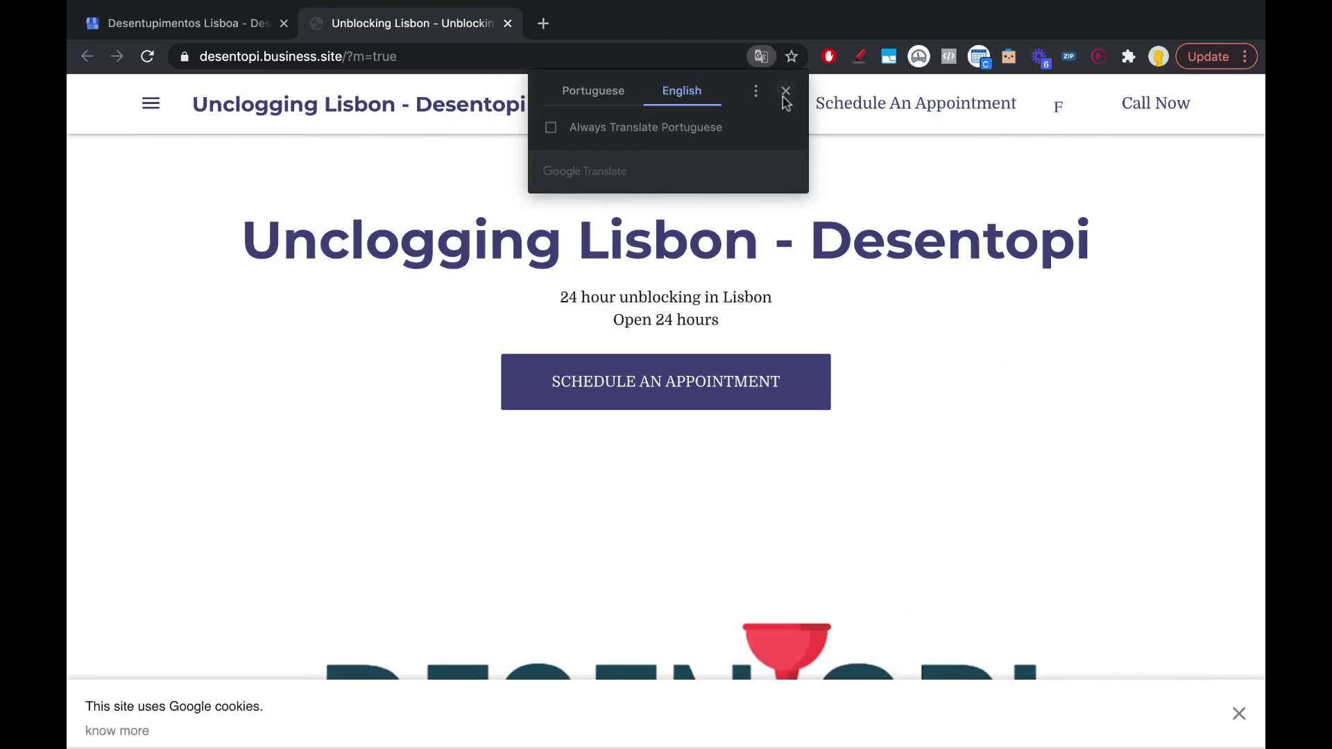
click(785, 93)
Browse the translated site's posts, reviews, About section and photo gallery, and close the site
scroll(937, 306, down, 1)
scroll(937, 306, up, 1)
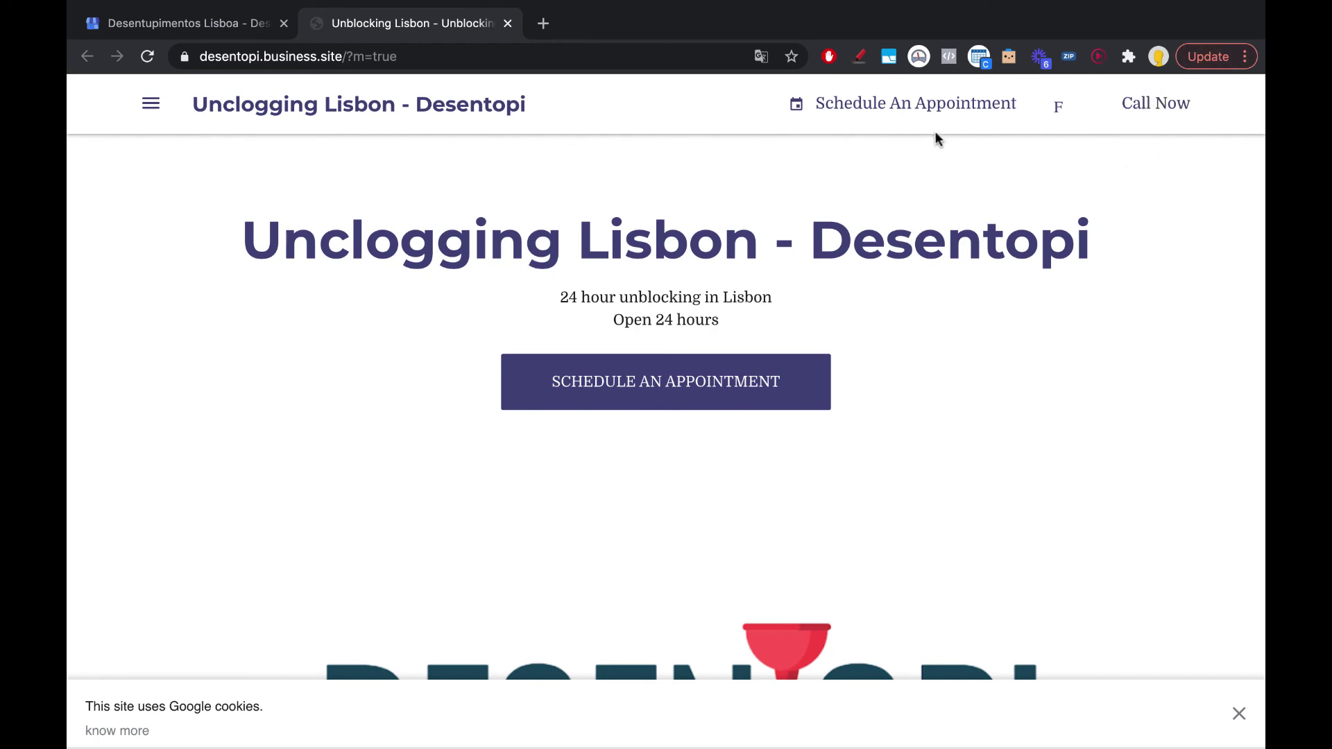
scroll(831, 188, down, 15)
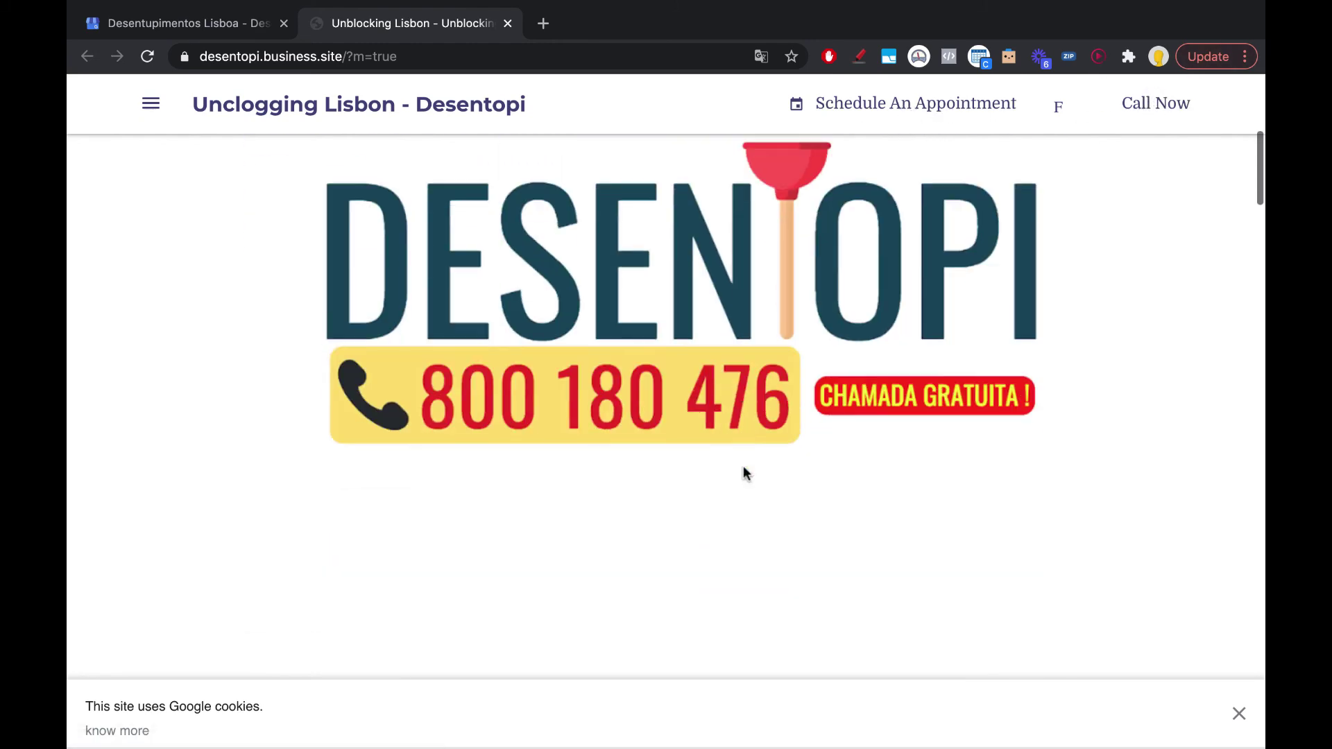
scroll(746, 474, down, 10)
scroll(591, 660, up, 5)
scroll(604, 336, down, 3)
scroll(603, 335, up, 6)
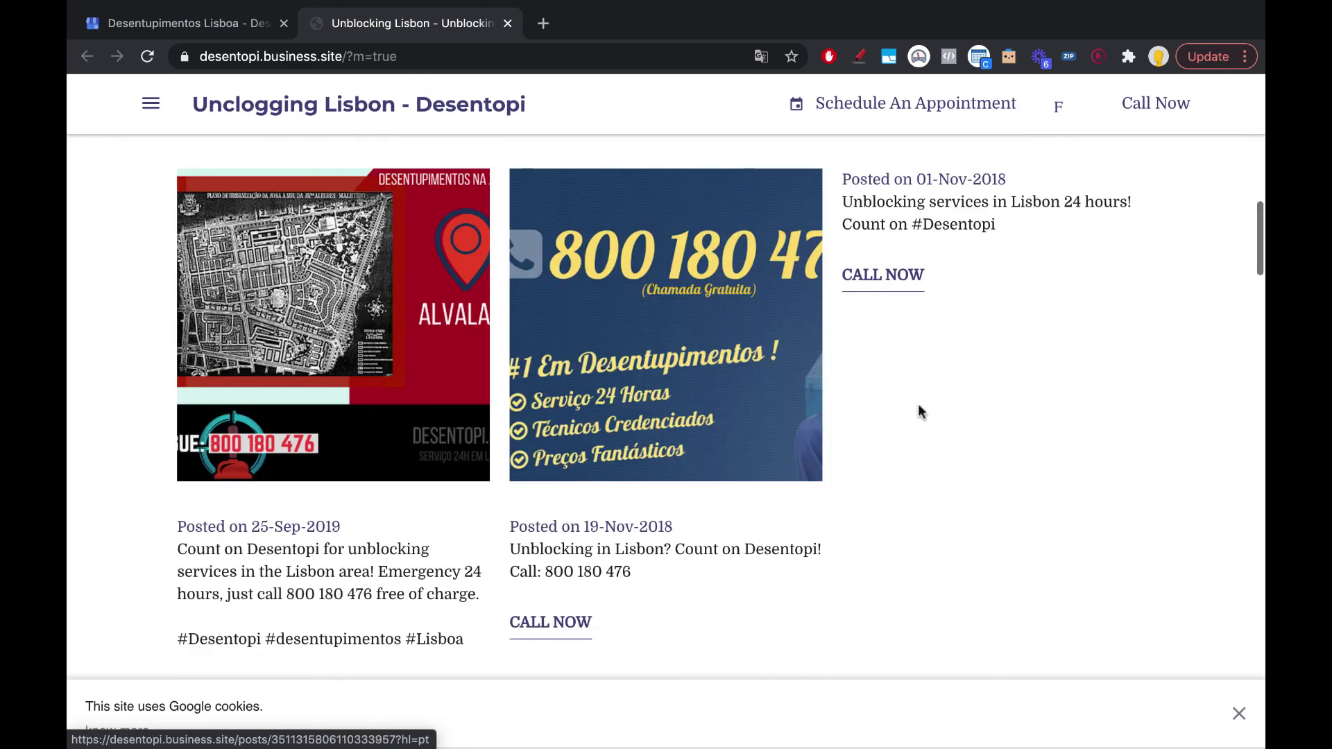
scroll(724, 553, down, 10)
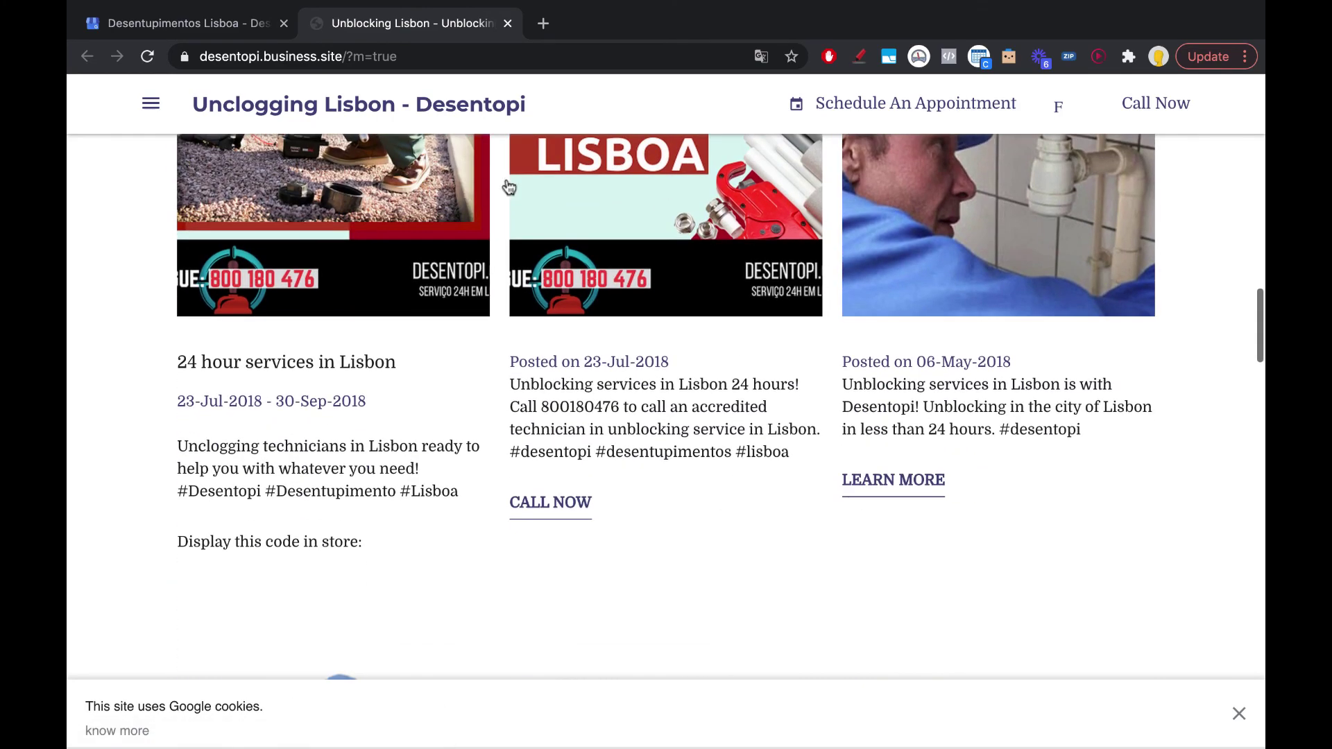
scroll(846, 407, down, 4)
scroll(839, 300, up, 1)
scroll(827, 437, down, 5)
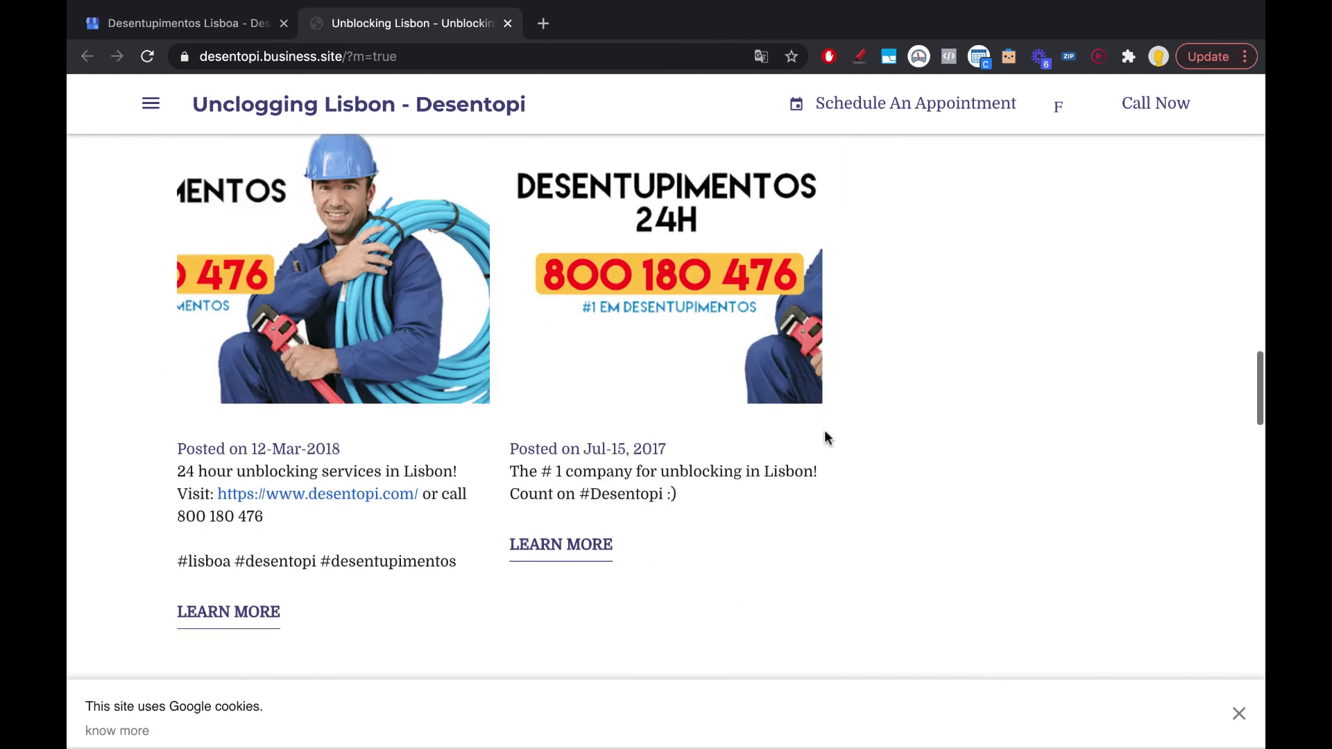
scroll(426, 482, down, 12)
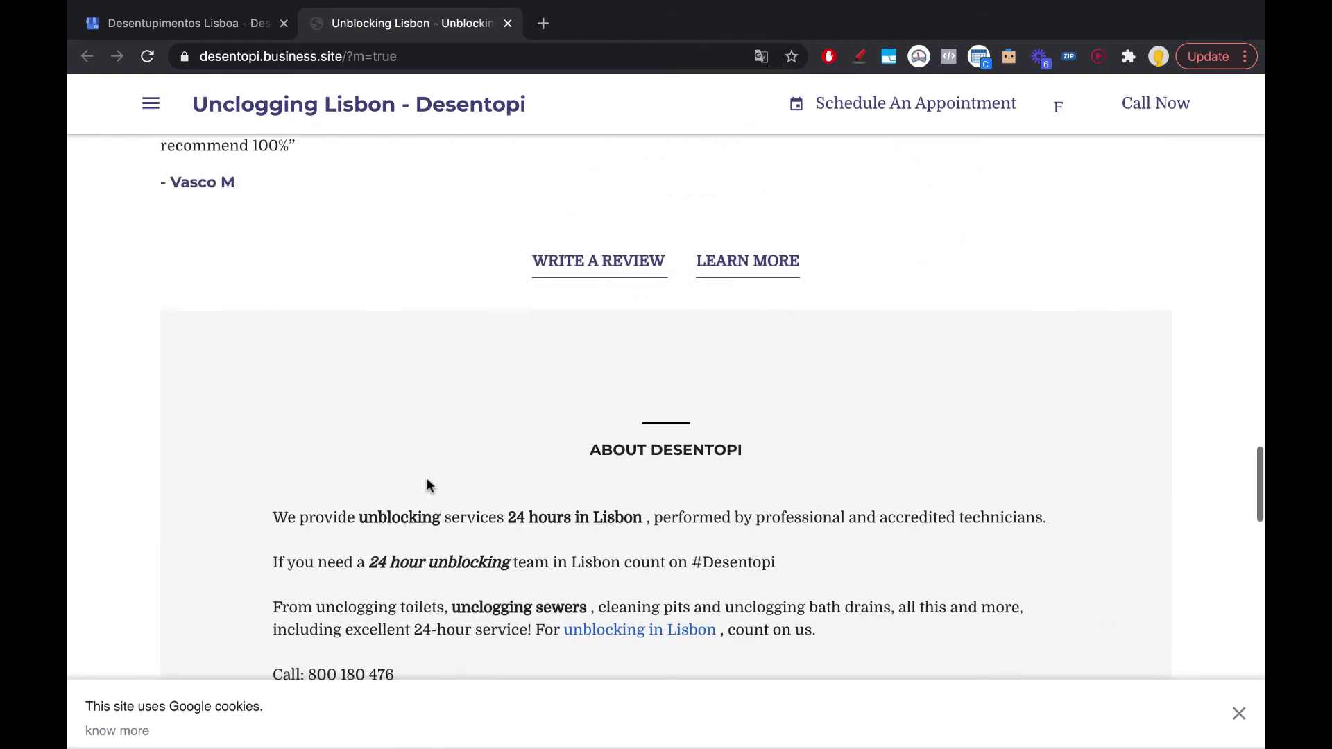
scroll(427, 484, down, 15)
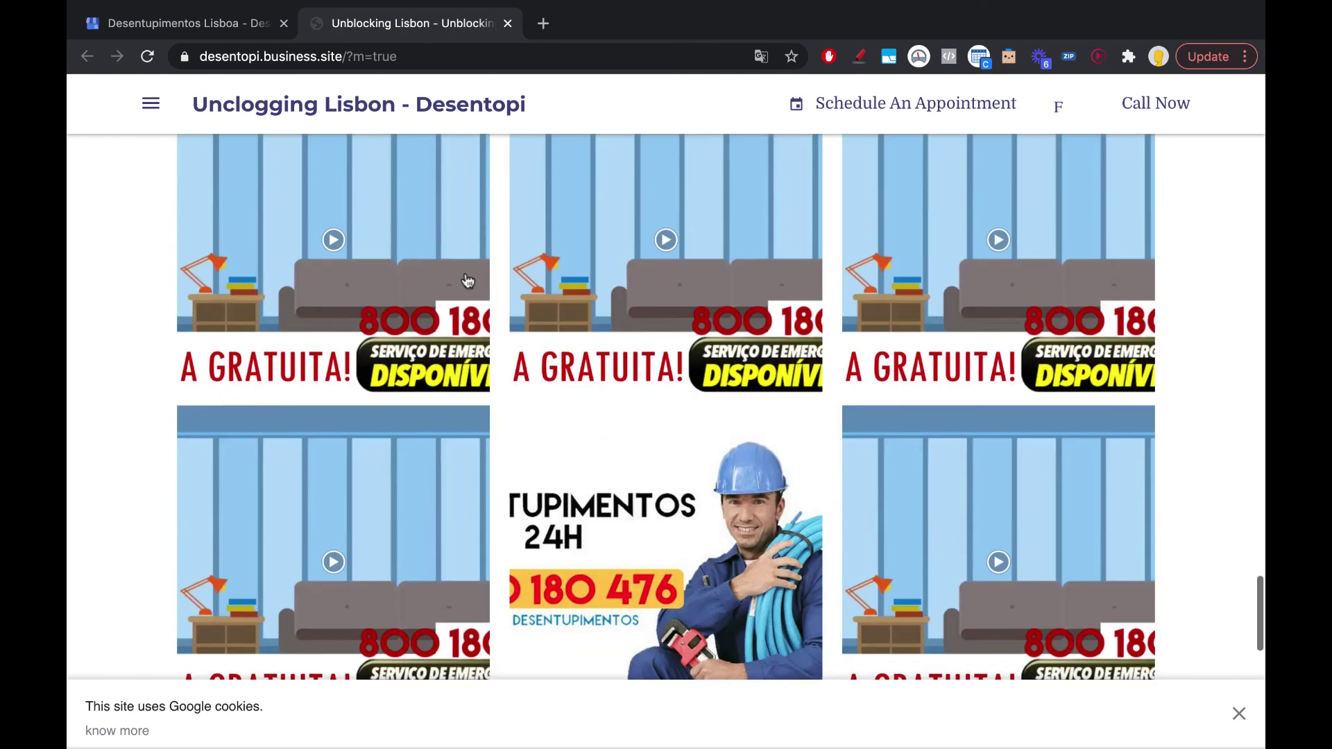
scroll(464, 276, down, 3)
scroll(464, 276, up, 20)
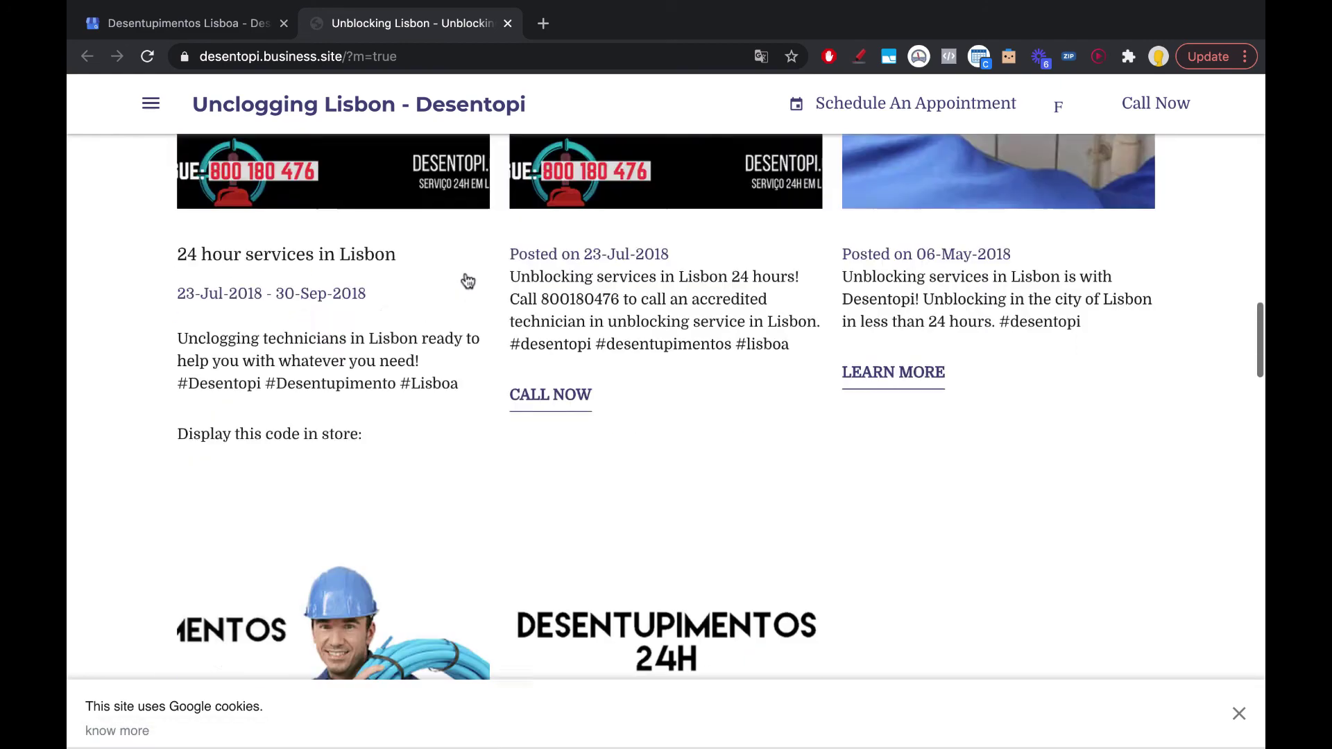
click(508, 24)
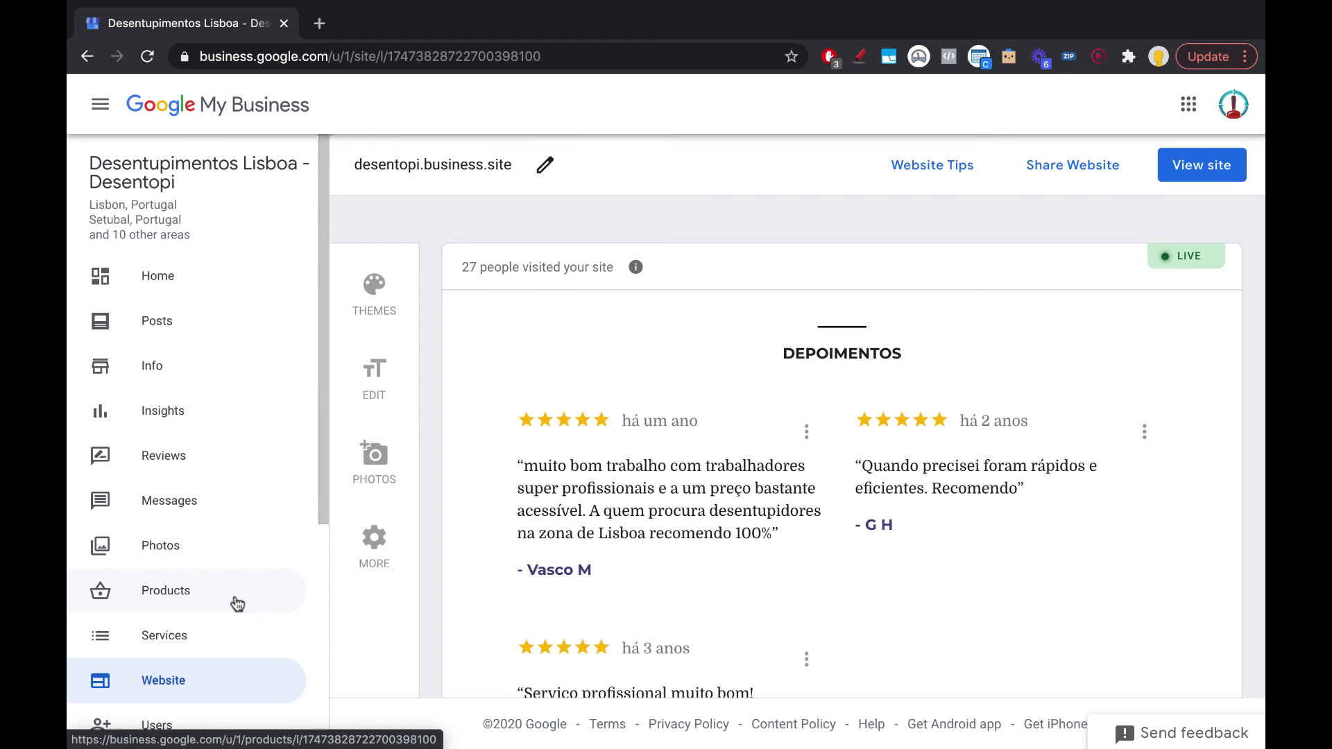
Check the Manage locations page and return to the business's home dashboard
scroll(236, 604, down, 5)
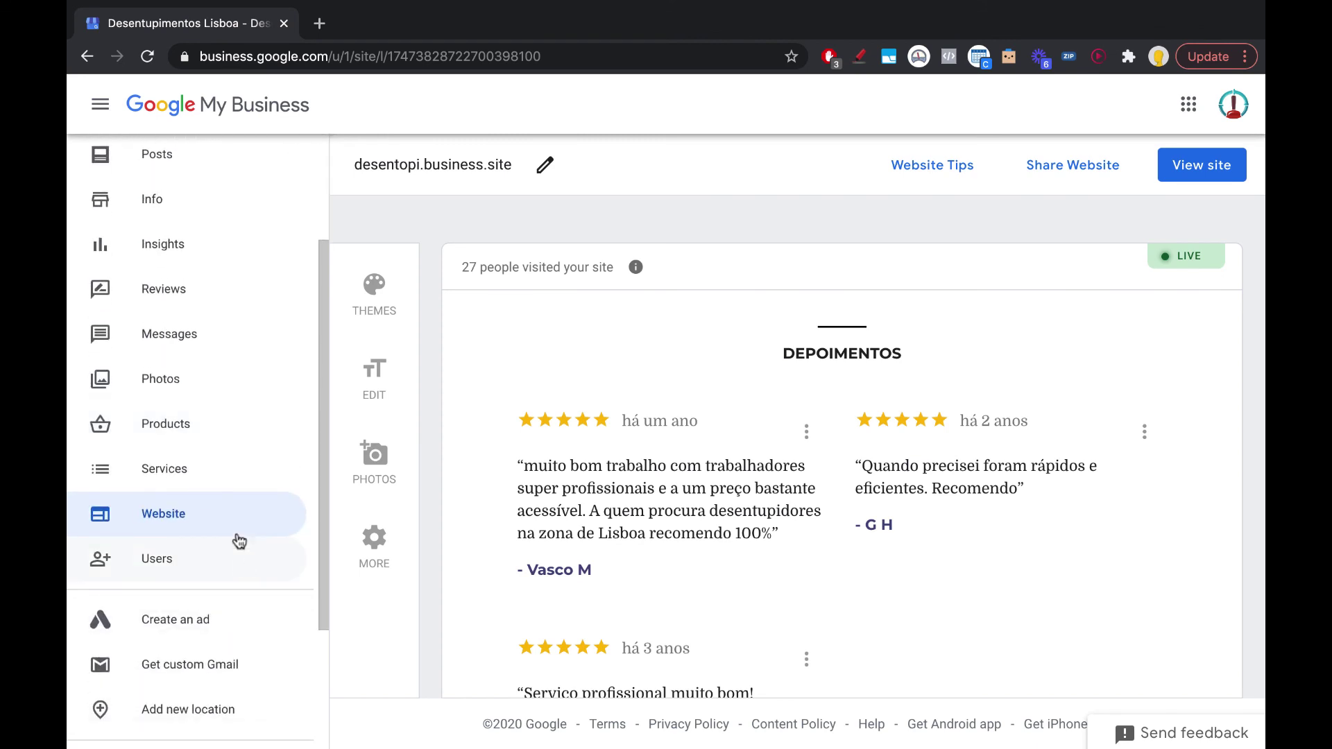
scroll(188, 578, down, 5)
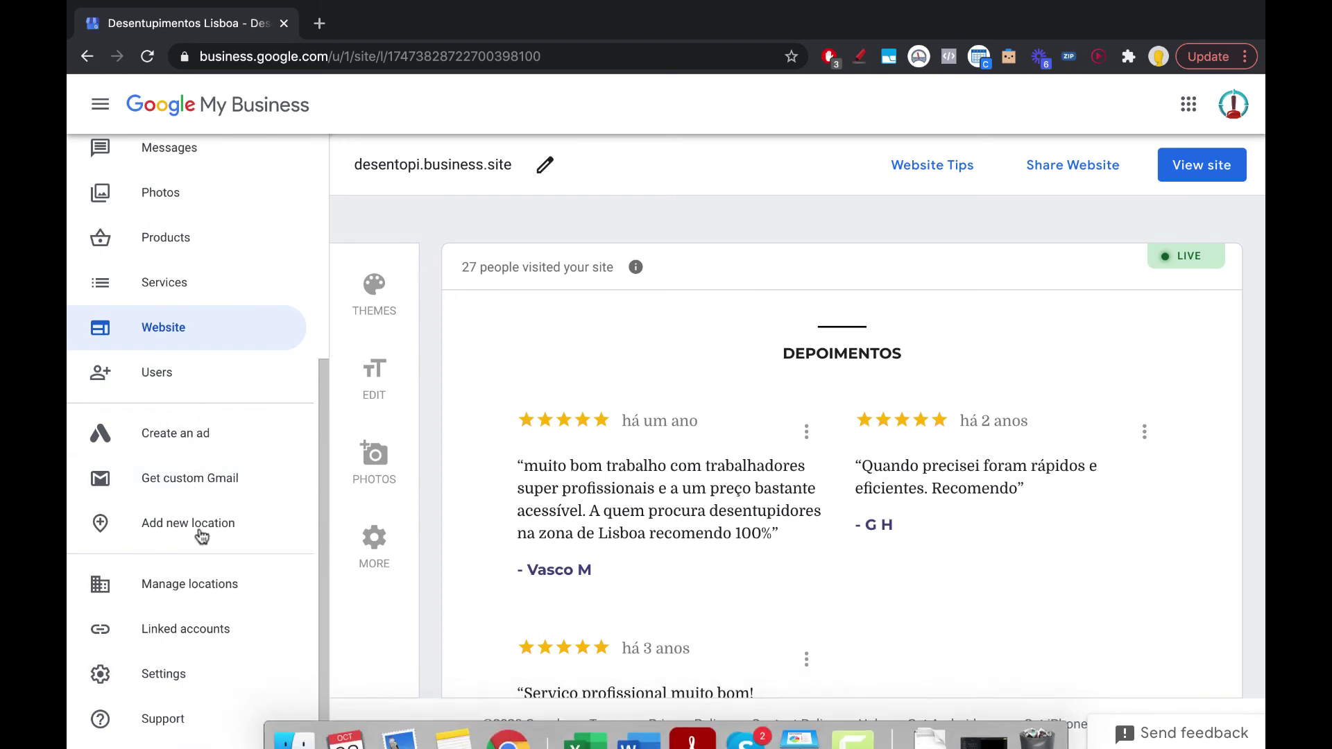
click(214, 583)
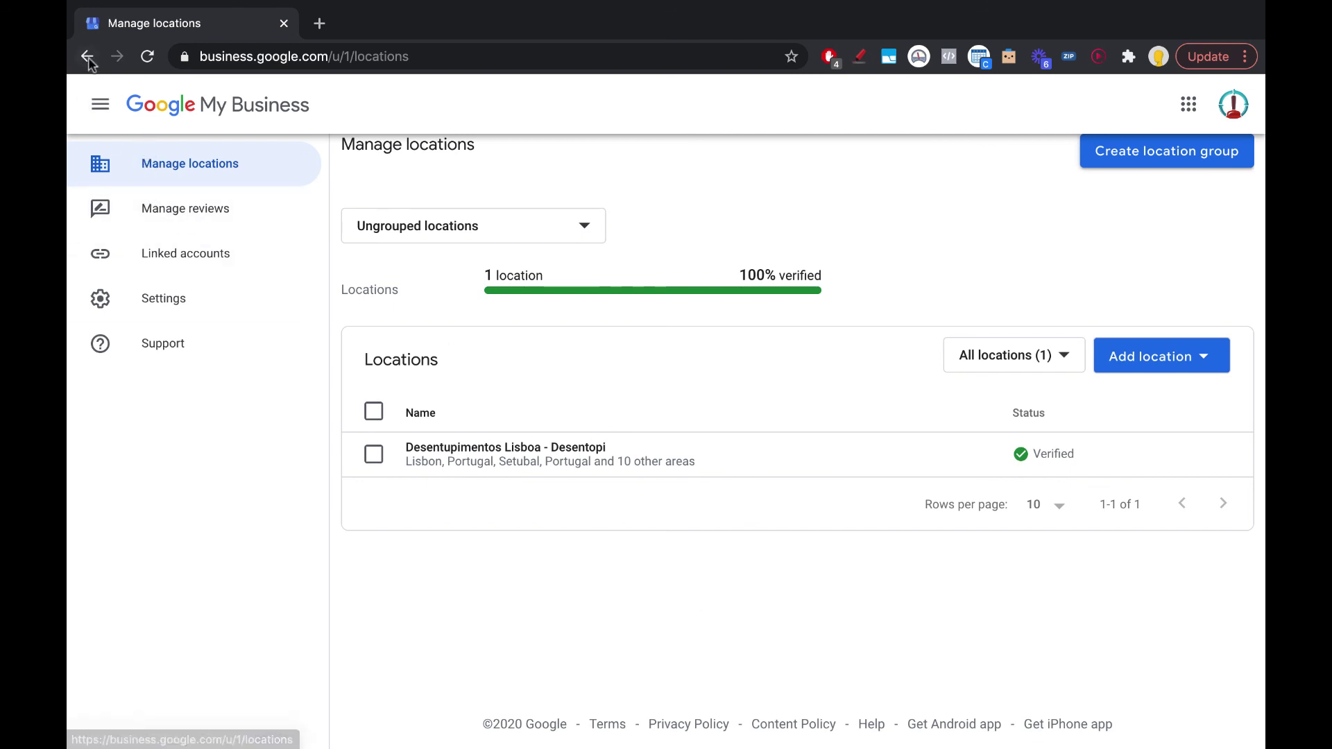
click(123, 106)
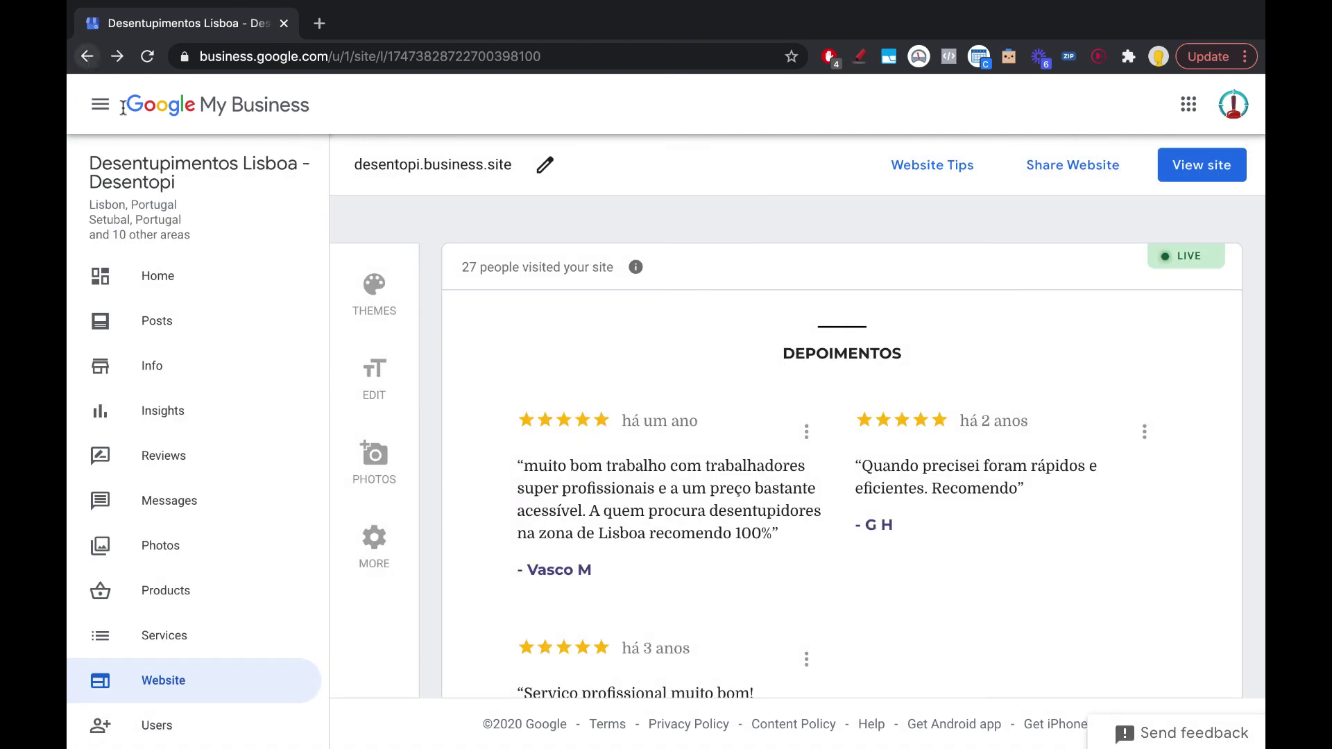
click(160, 278)
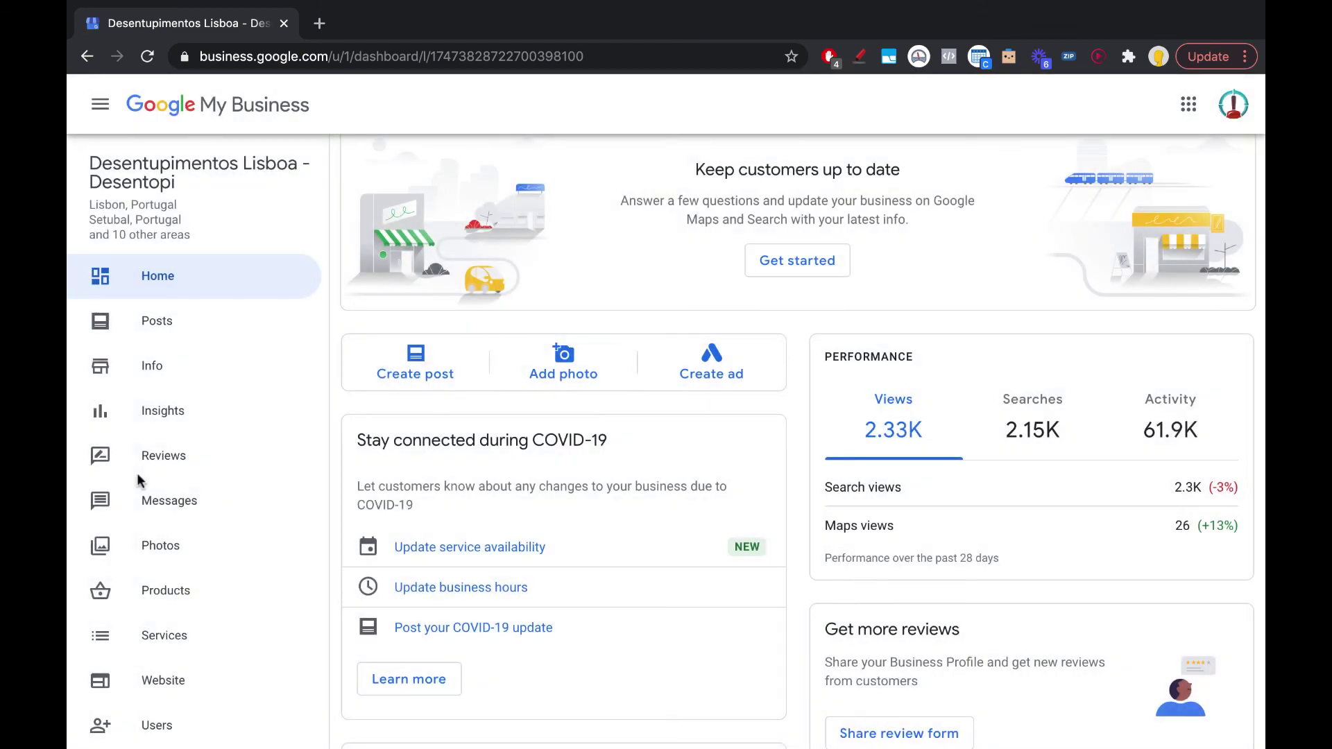